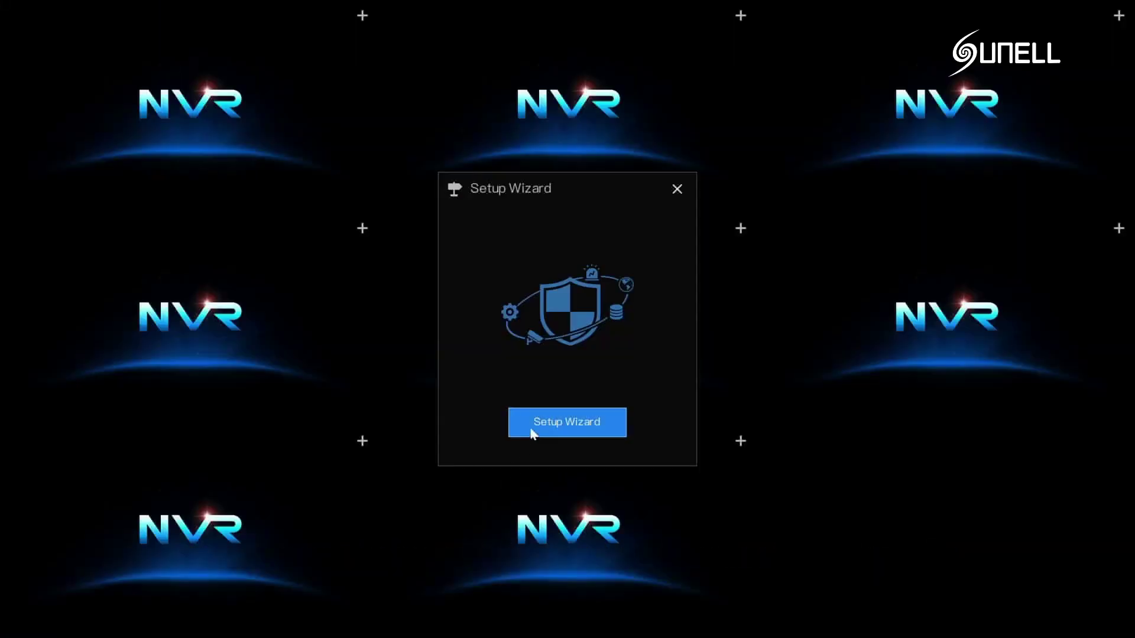
In the setup wizard, enable daylight saving time from late March to late October with a 1 Hour offset
click(534, 434)
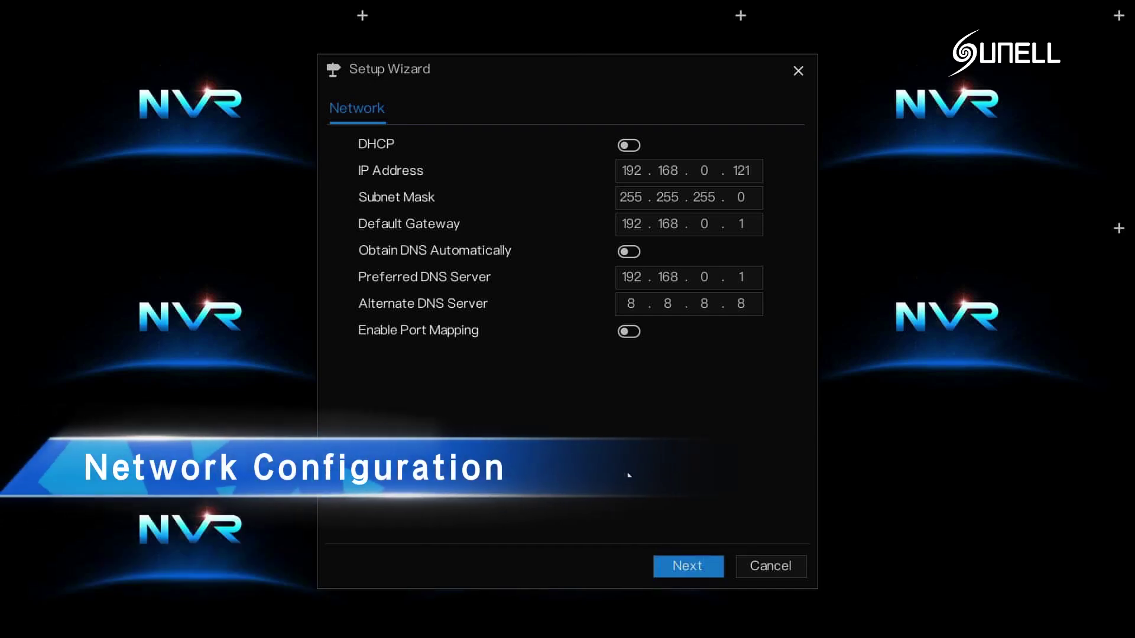
click(666, 572)
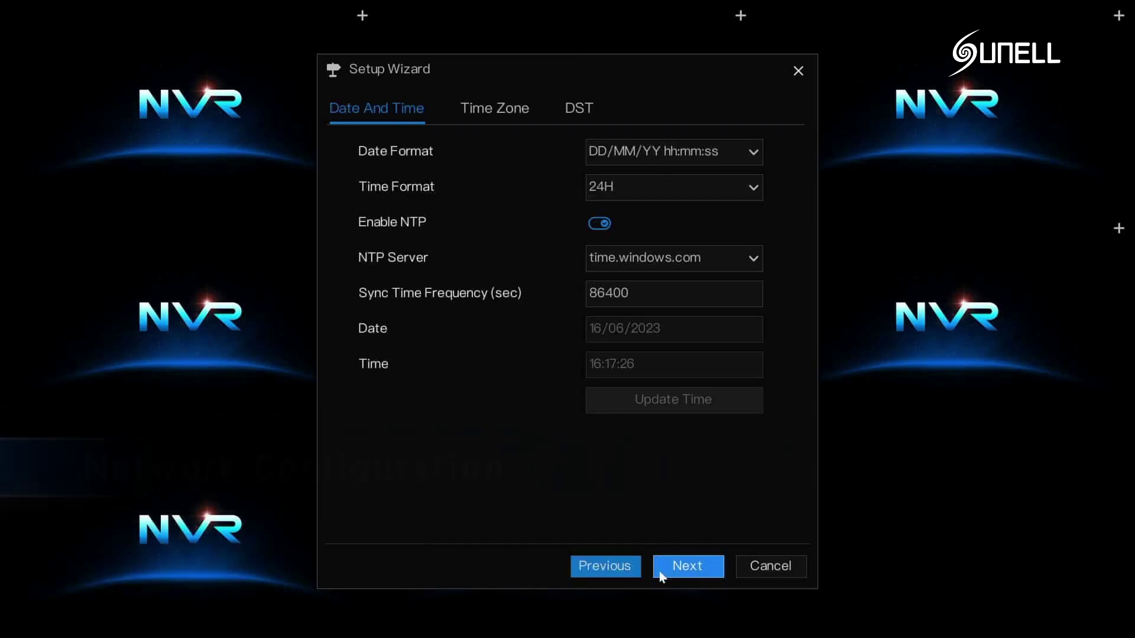
click(489, 113)
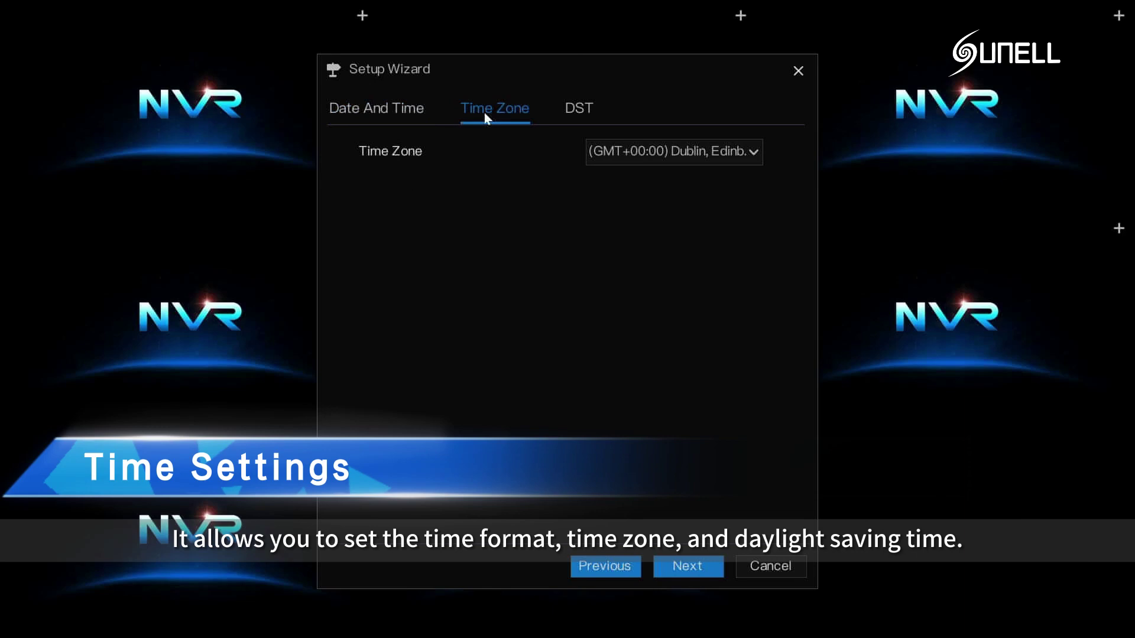
click(577, 112)
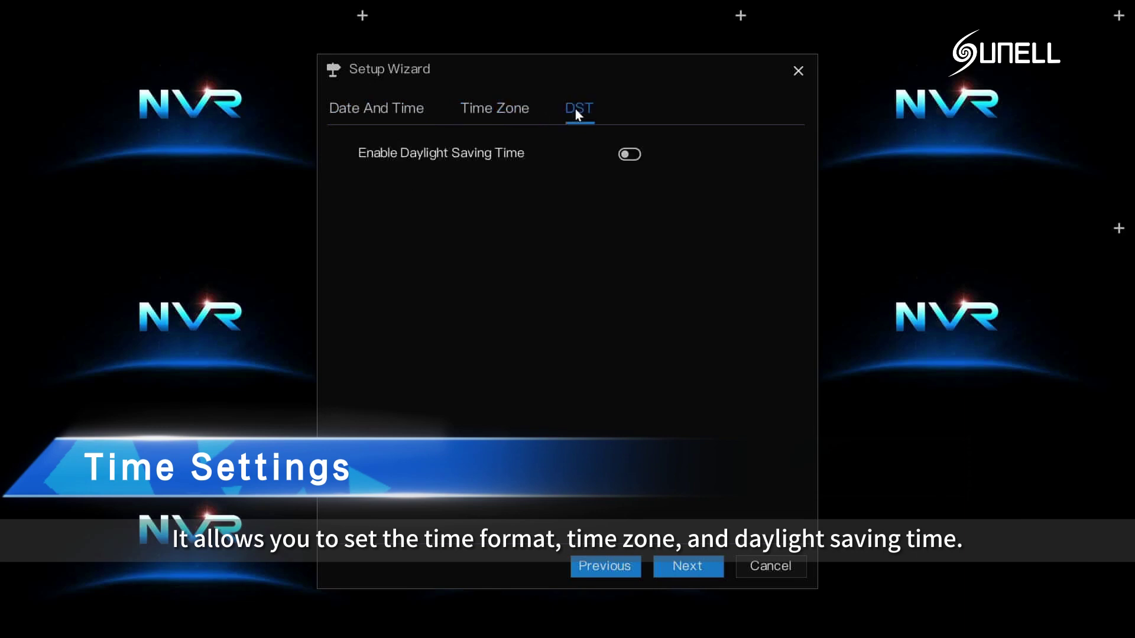
click(629, 157)
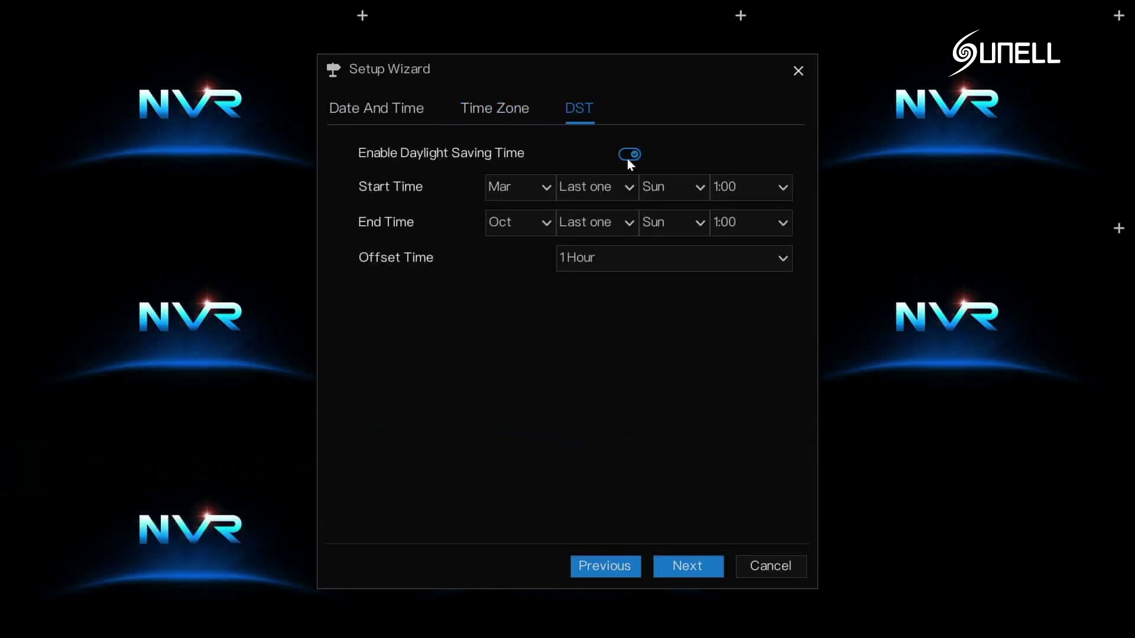
Skip through the Camera, Disk, P2P and Resolution wizard pages and finish the wizard
click(679, 572)
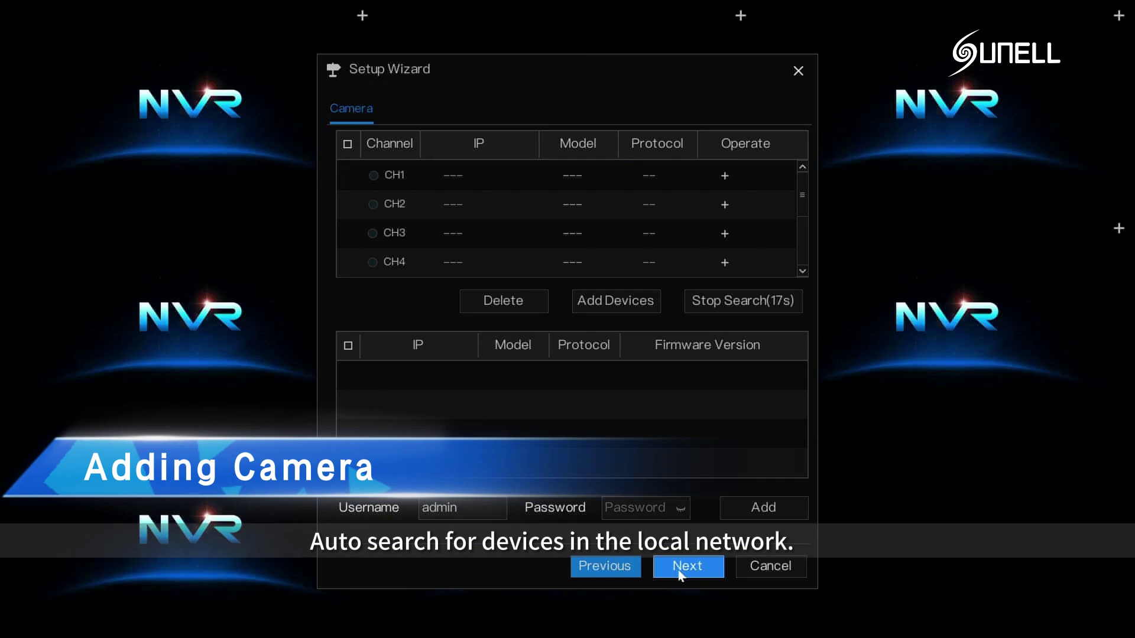
click(678, 571)
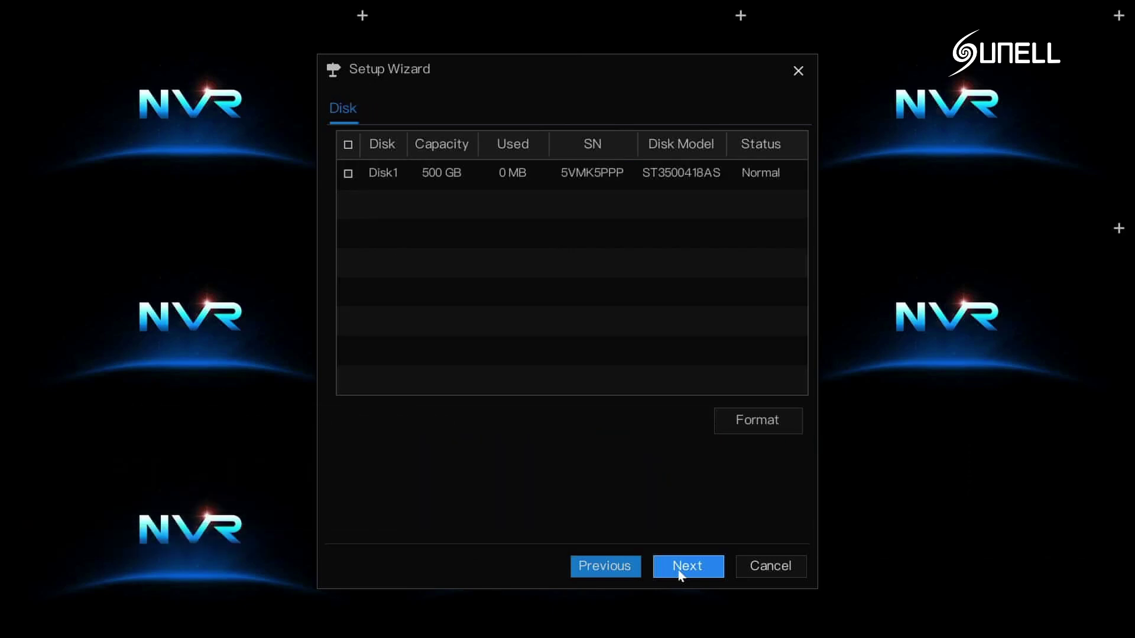
click(680, 571)
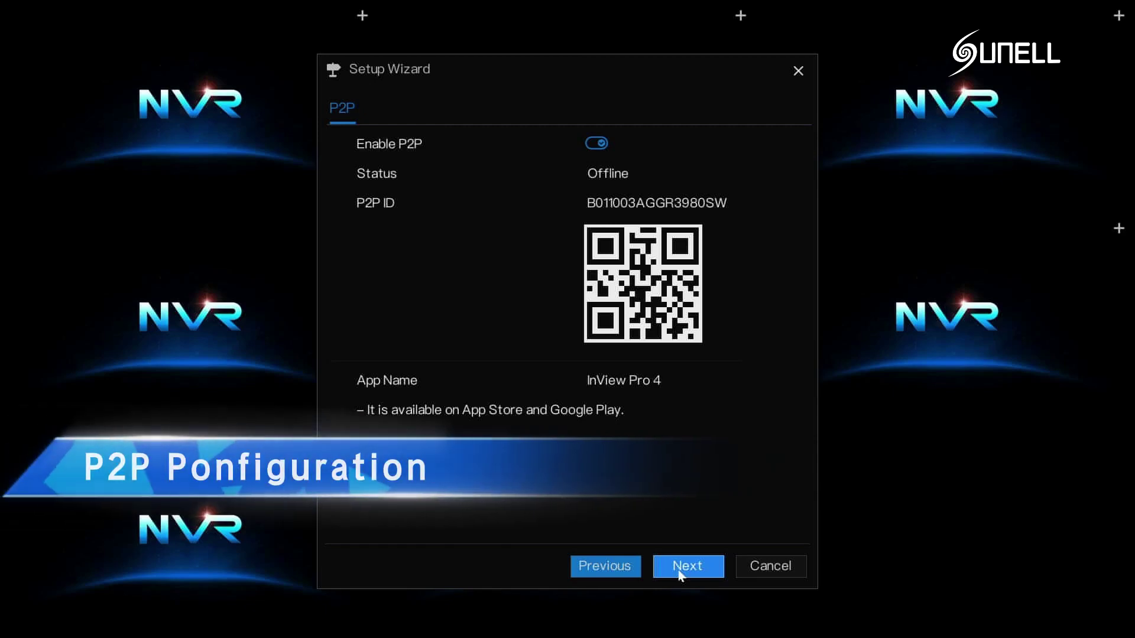
click(679, 571)
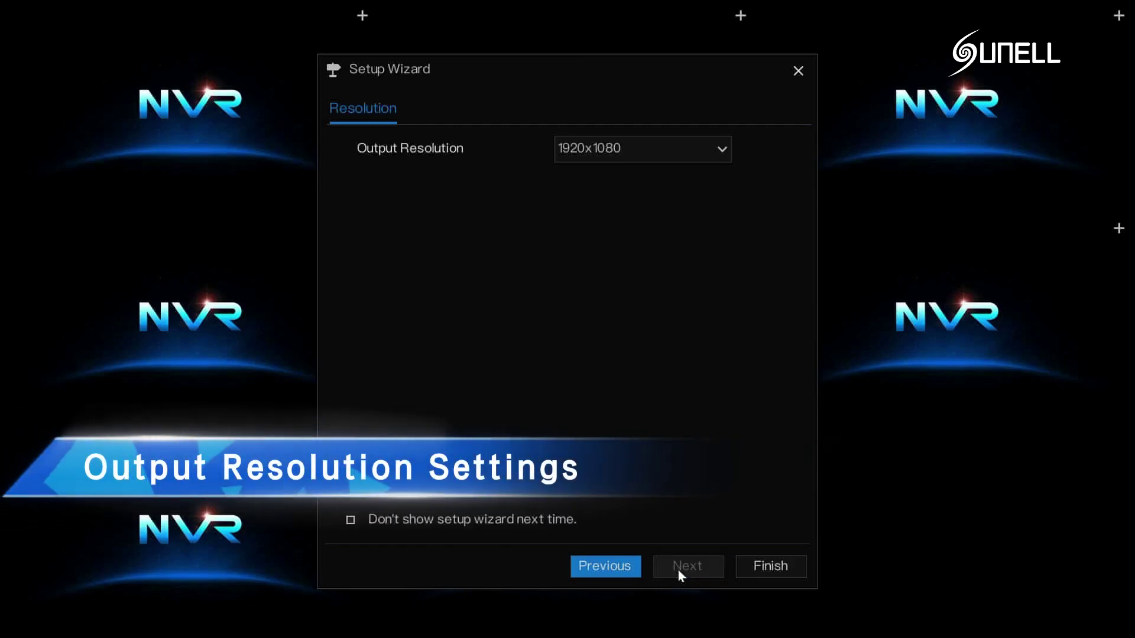
click(743, 566)
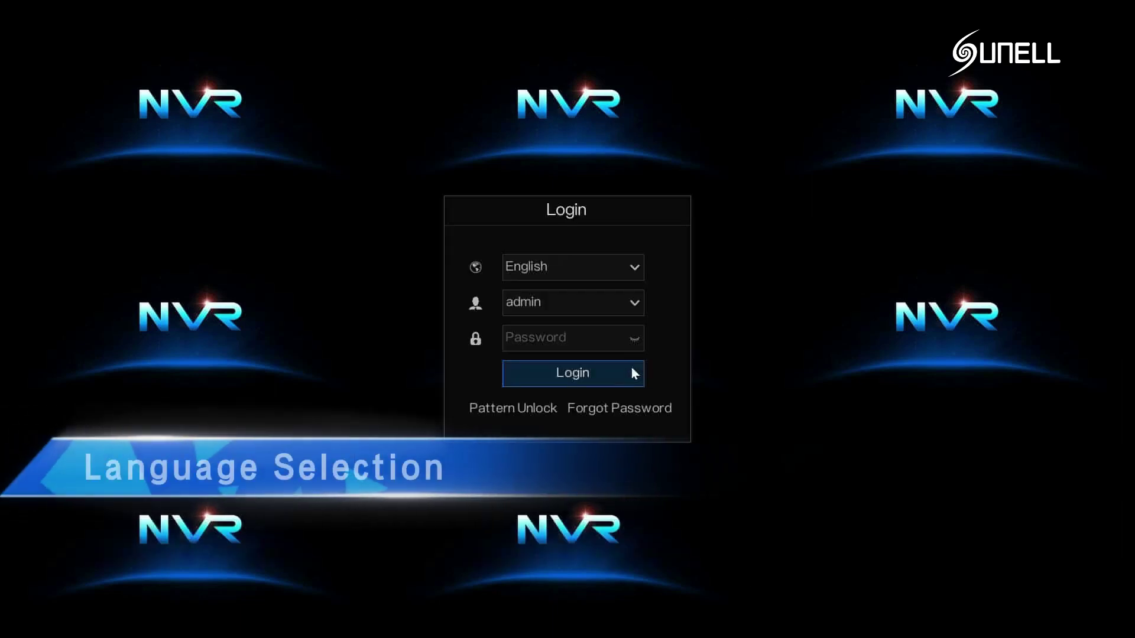
Keep English as the interface language and start forgotten-password recovery
click(635, 268)
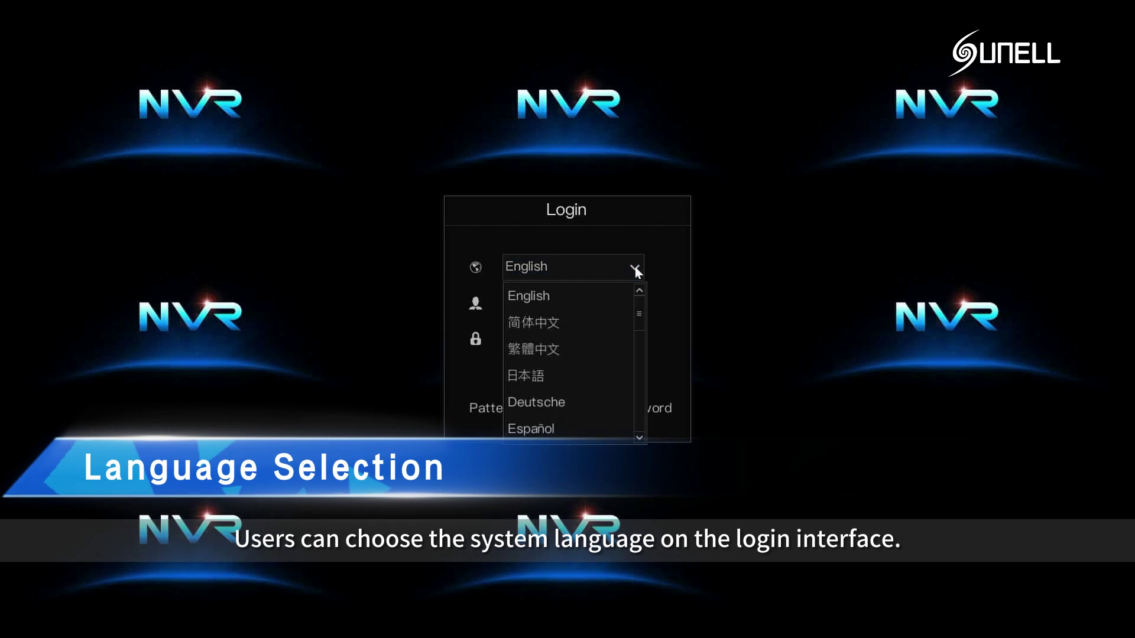
drag(636, 309, 643, 432)
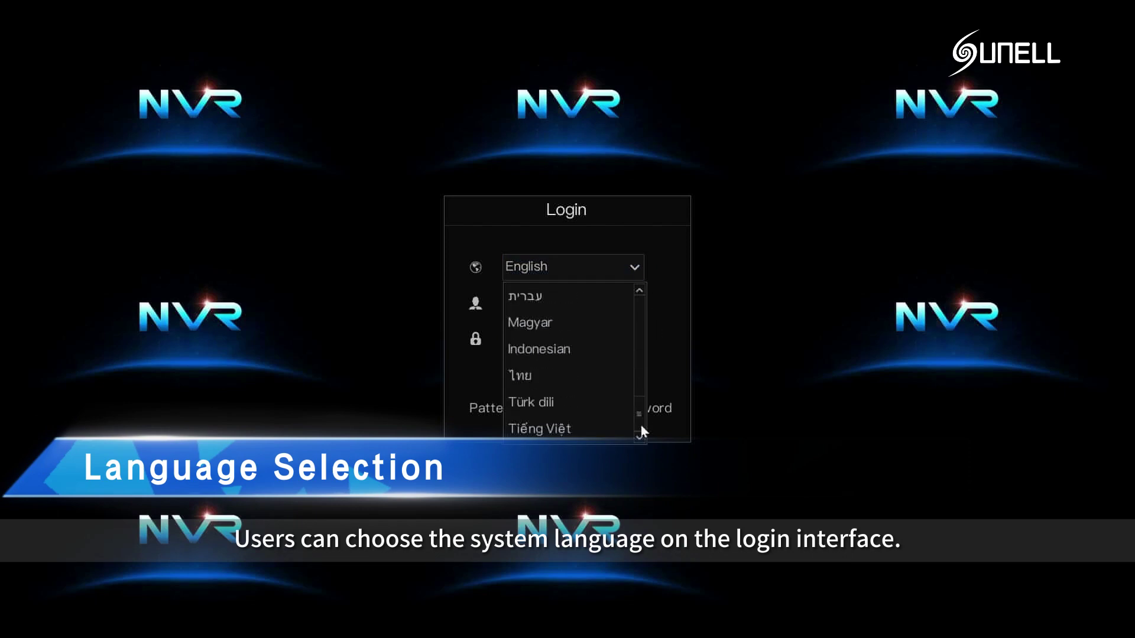
click(633, 268)
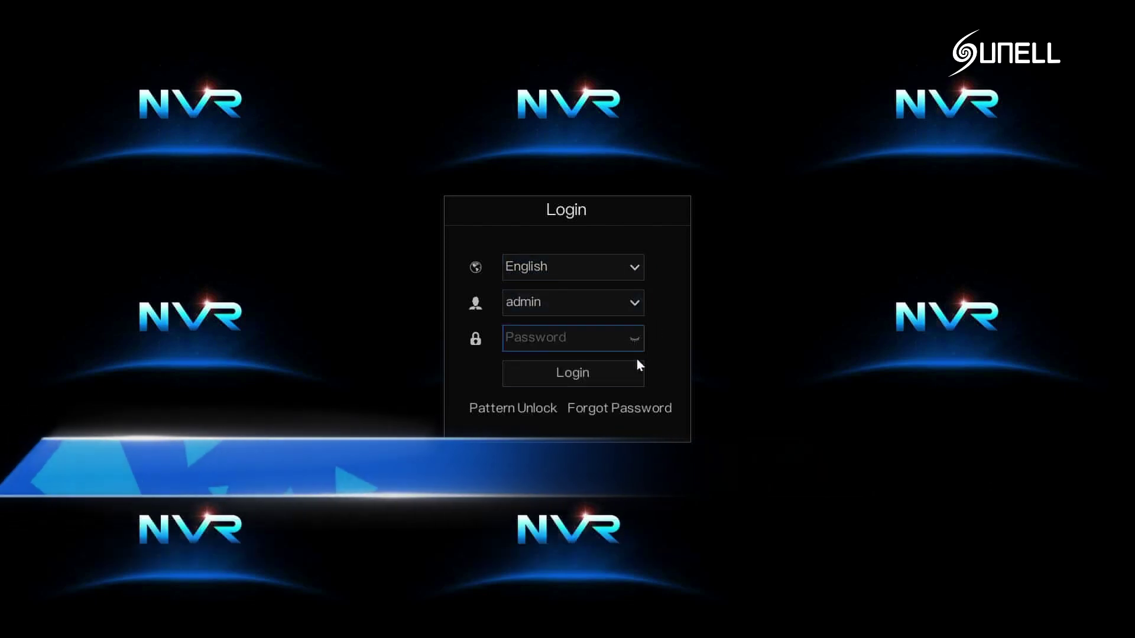
click(638, 416)
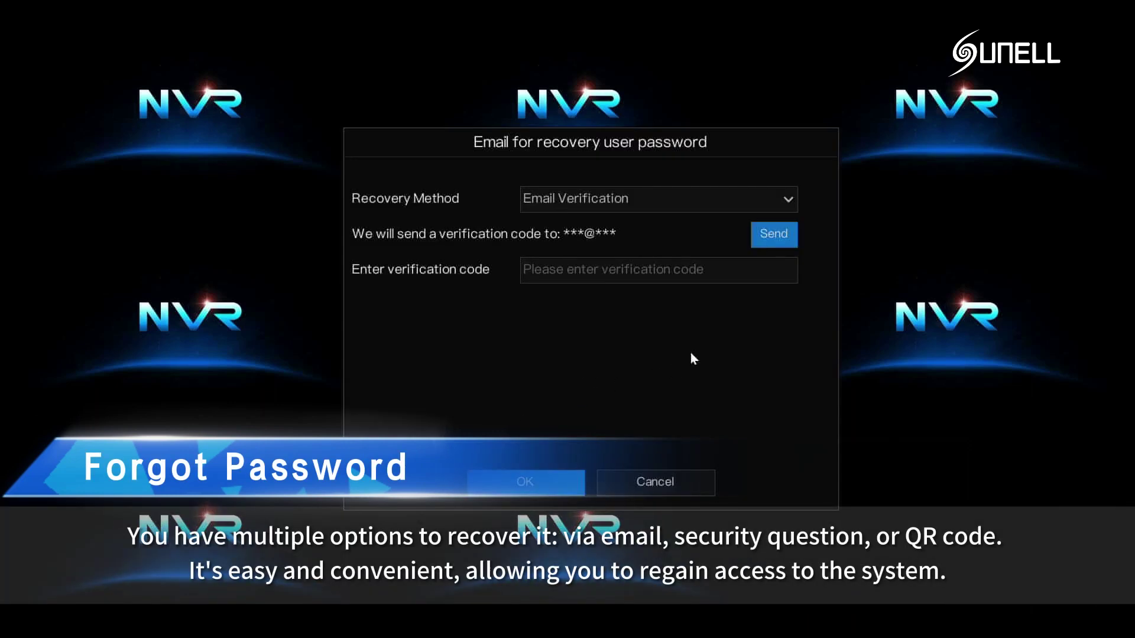
Set the recovery method to QR-Code Verification, passing through security question verification
click(792, 204)
click(772, 252)
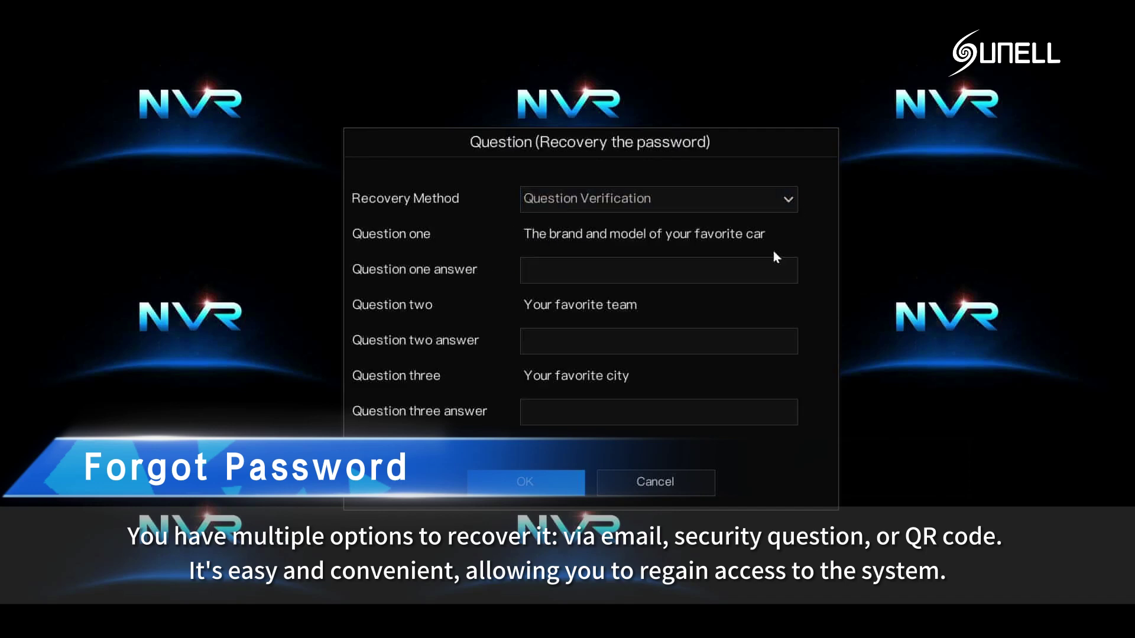
click(789, 202)
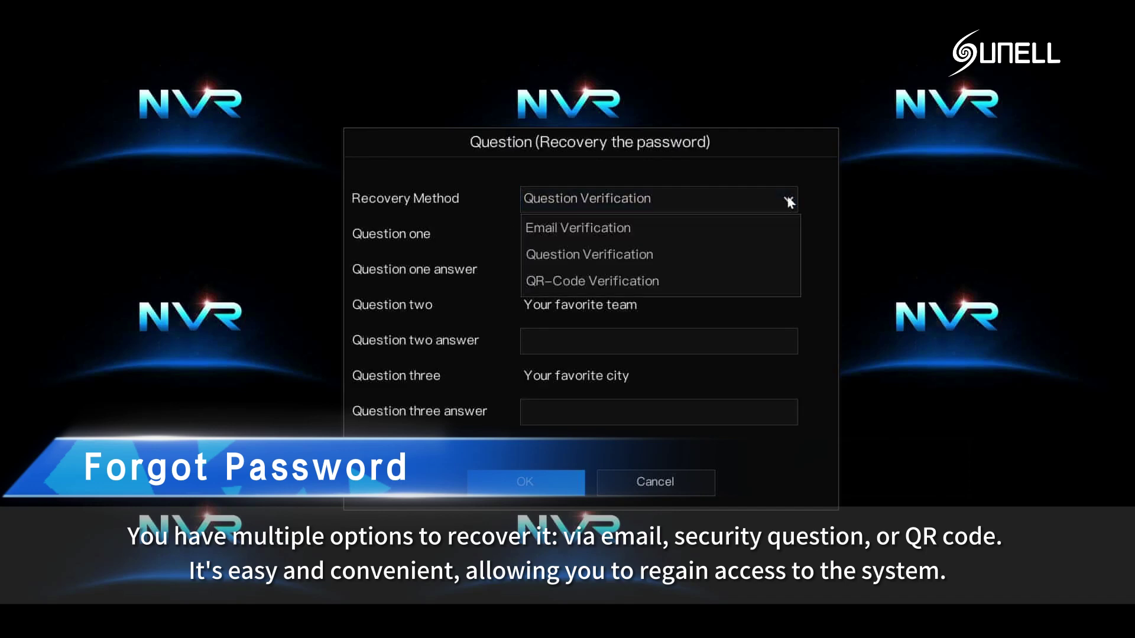
click(777, 280)
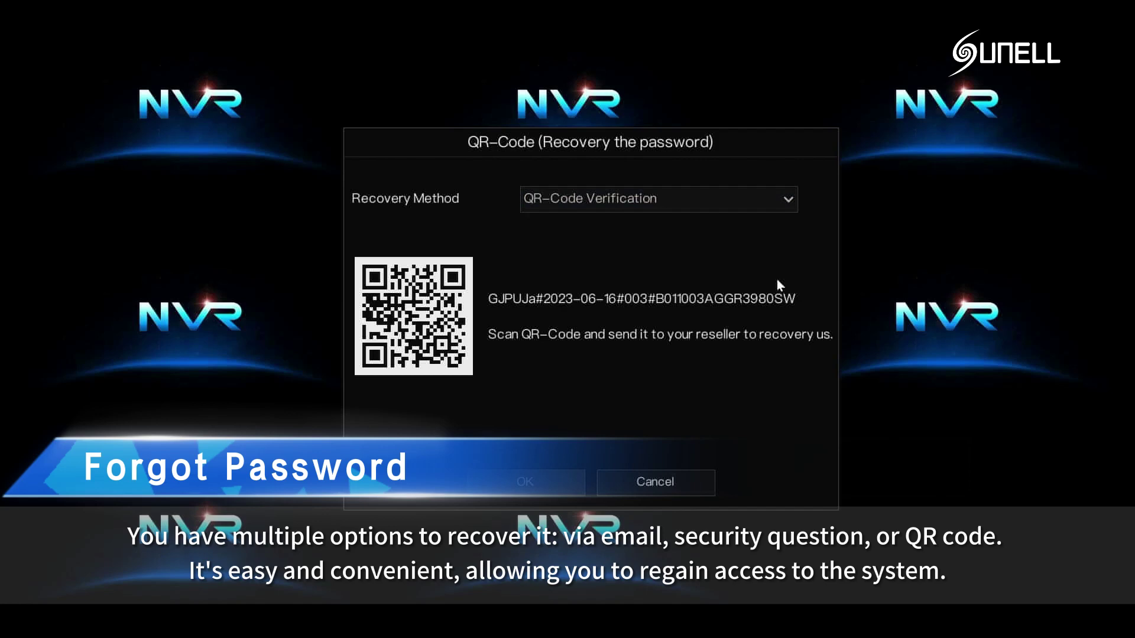
Cancel recovery and log in with the password entered on the on-screen keyboard
click(677, 483)
click(533, 337)
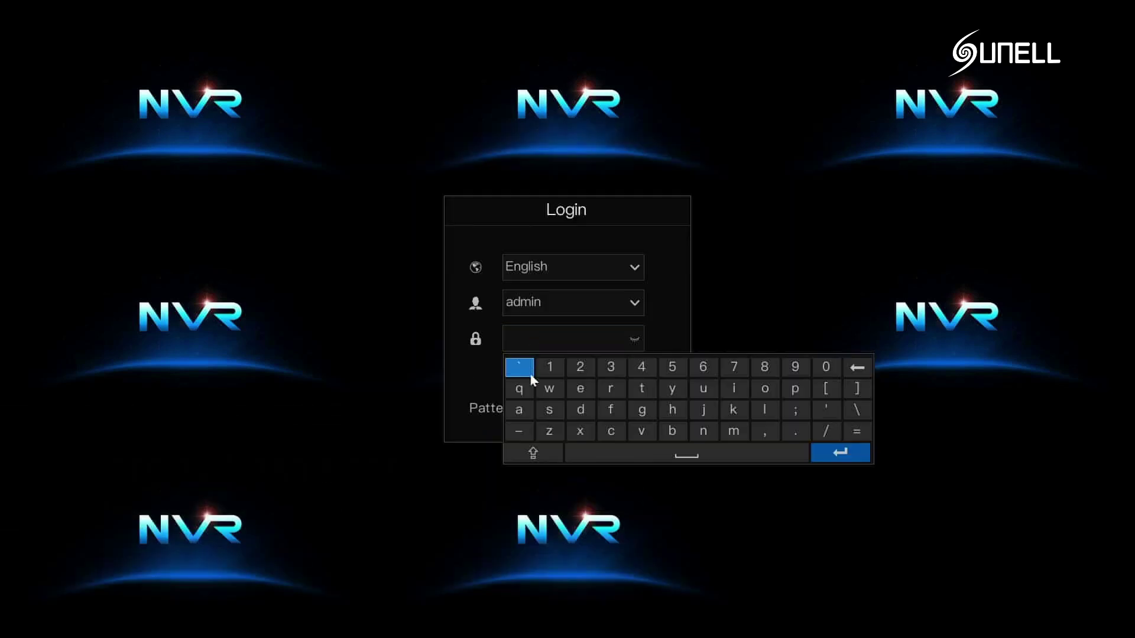
click(519, 409)
click(519, 409)
click(519, 409)
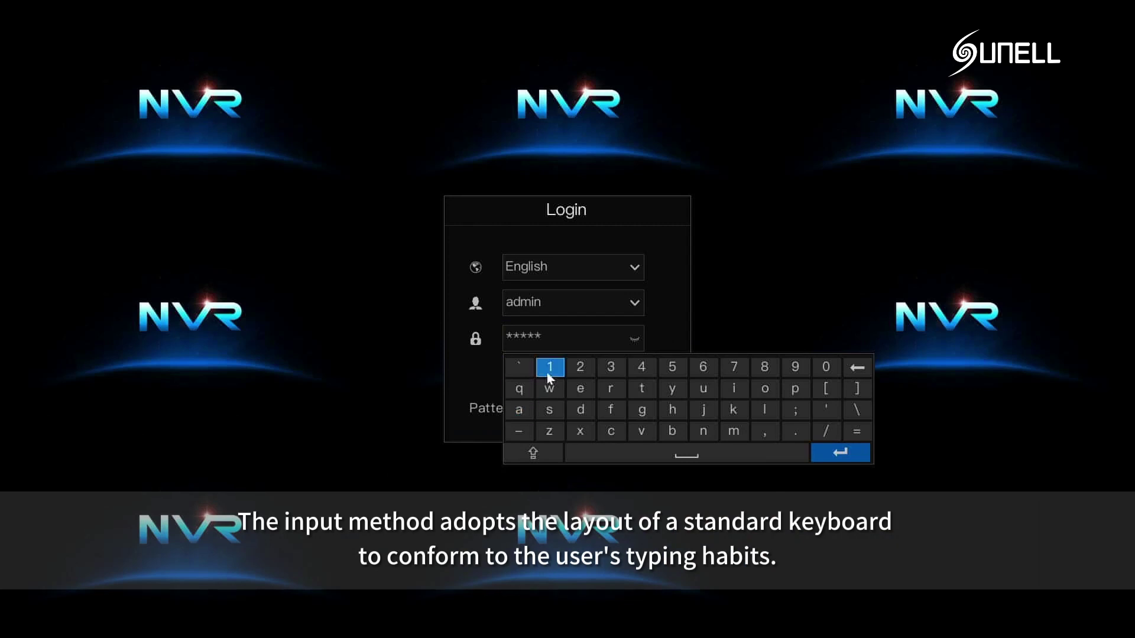
click(532, 454)
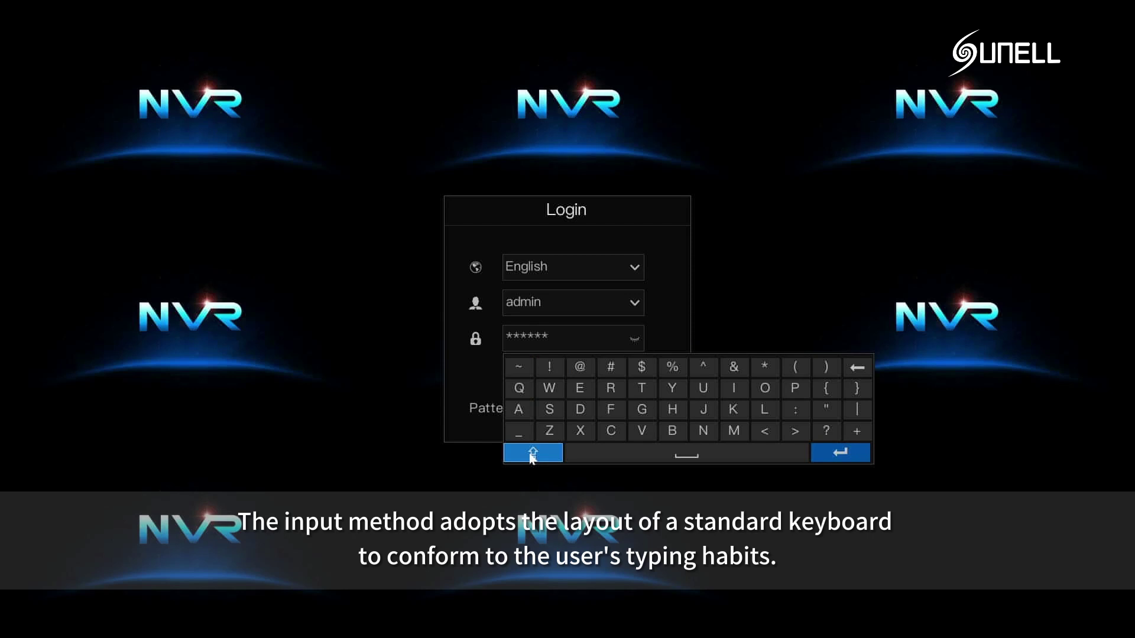
click(531, 454)
click(474, 427)
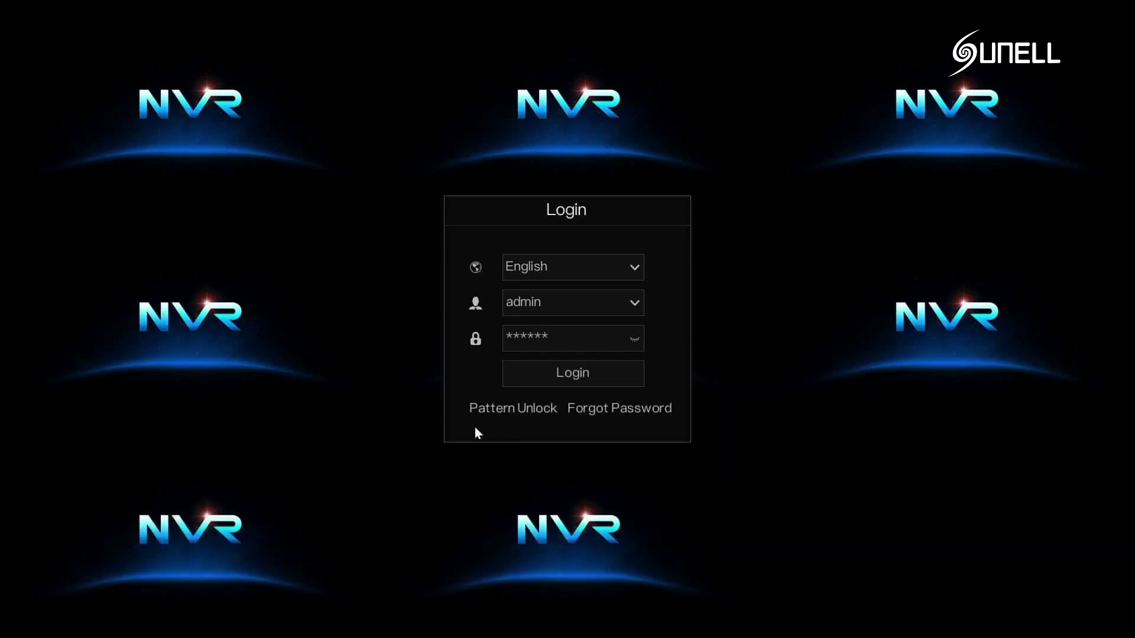
click(550, 374)
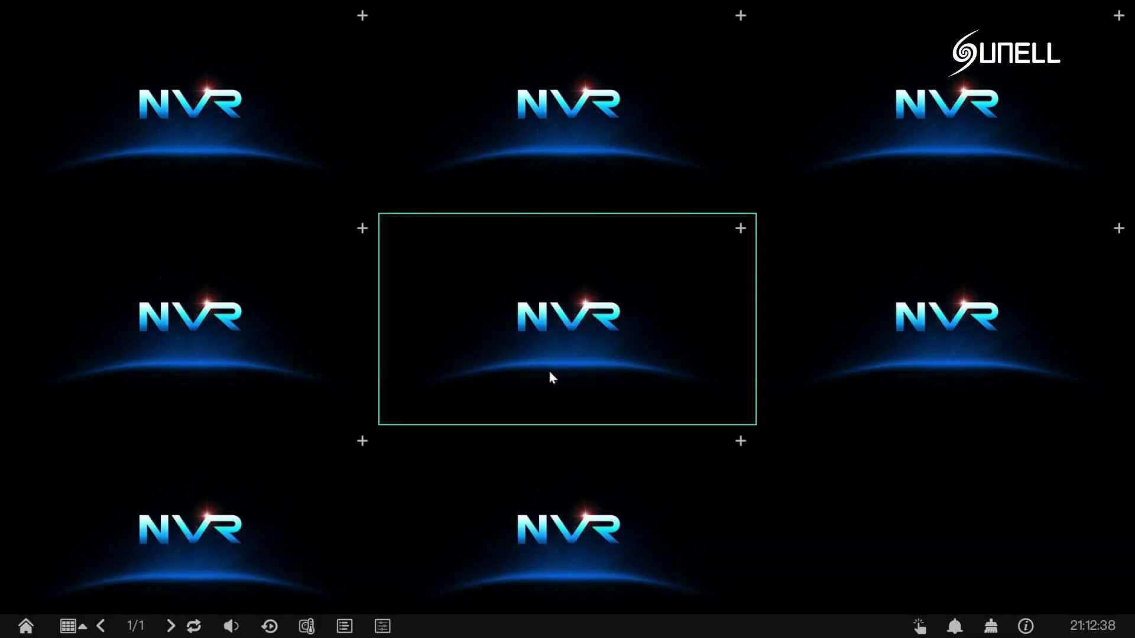
Open the main settings menu from the start menu and go to Channel > Camera
right_click(589, 376)
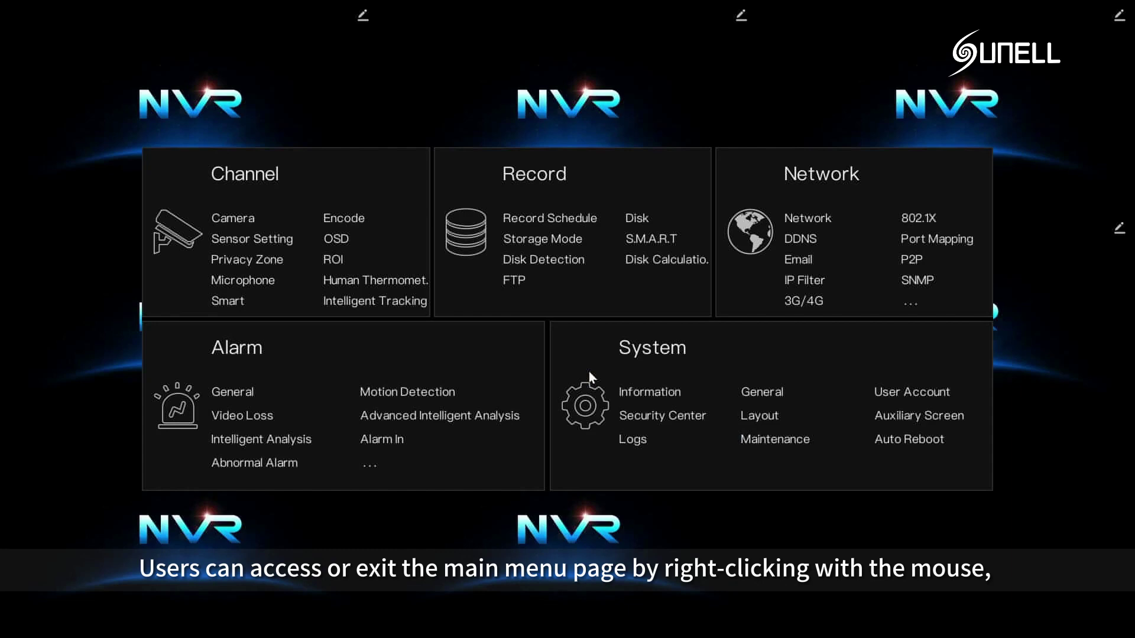
right_click(590, 376)
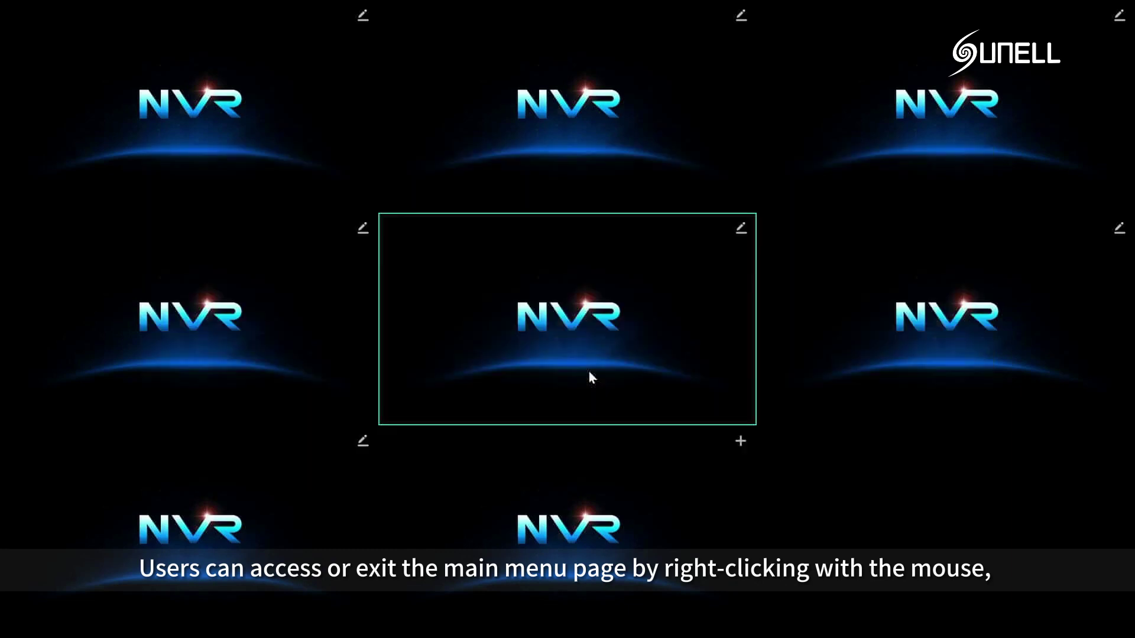
click(26, 626)
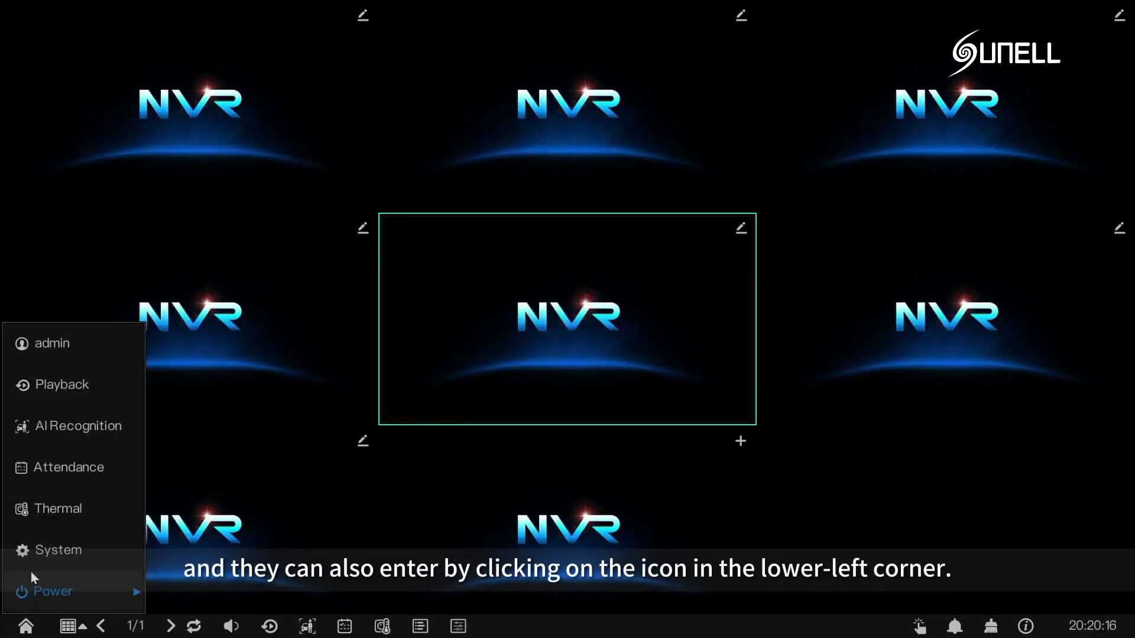
click(31, 557)
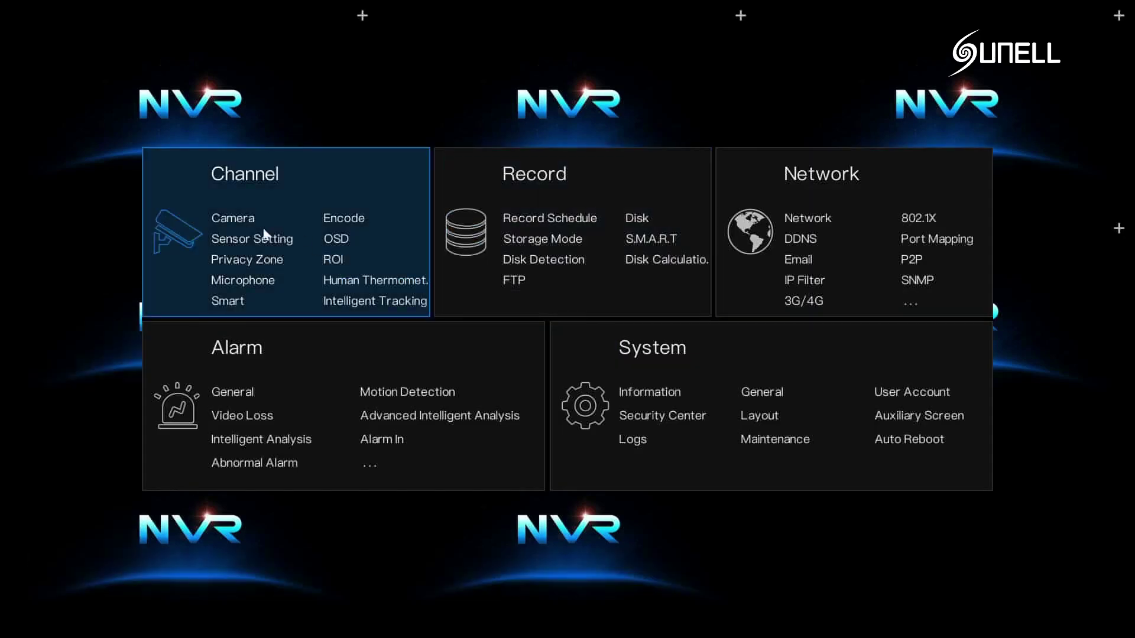
click(245, 228)
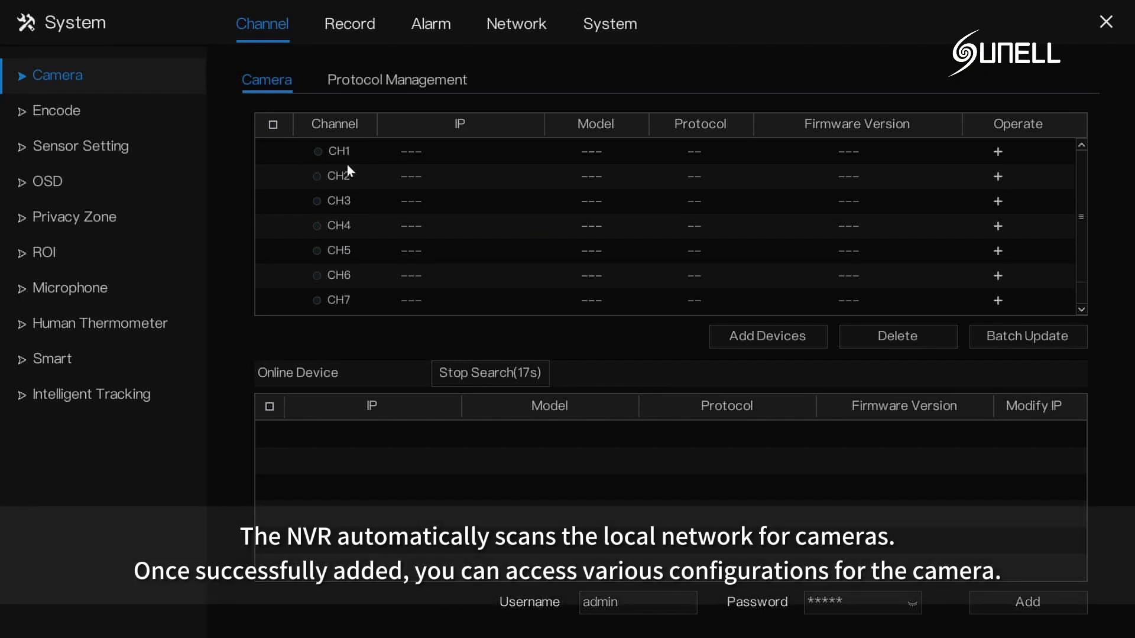
Add the first discovered camera as CH1, apply Smart Encode on its main stream, then view Sensor Setting
click(270, 434)
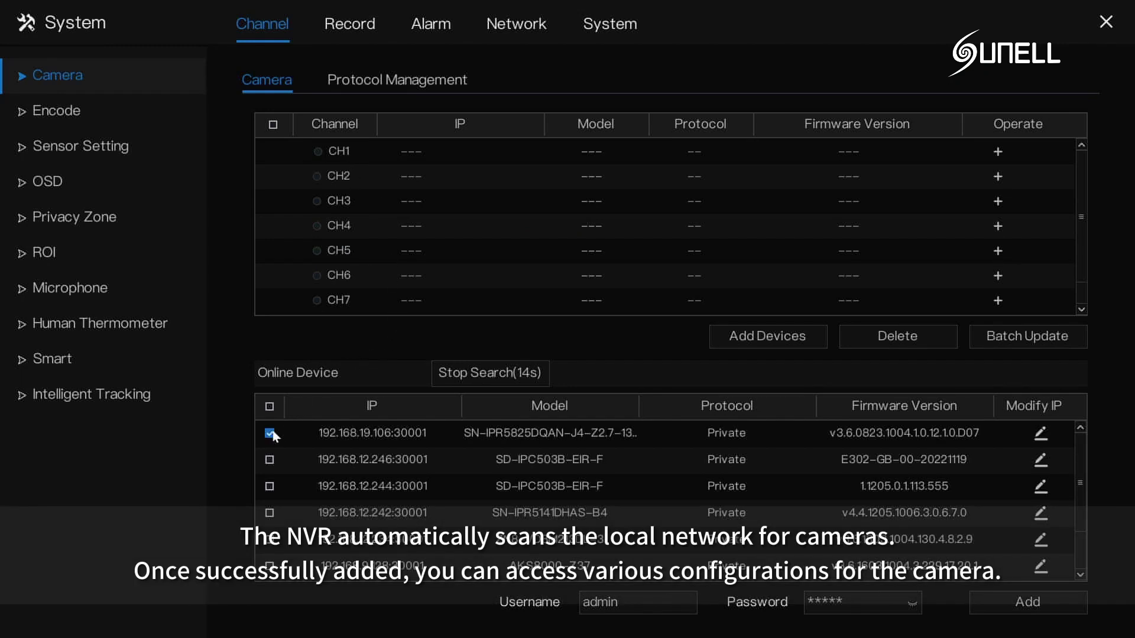
click(1012, 598)
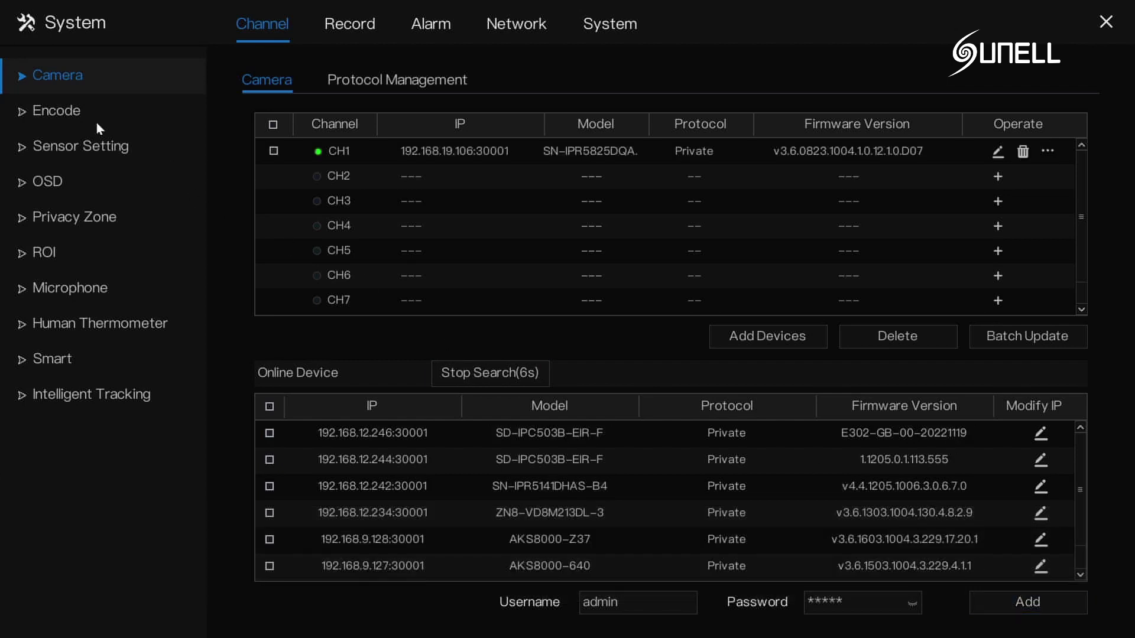
click(76, 115)
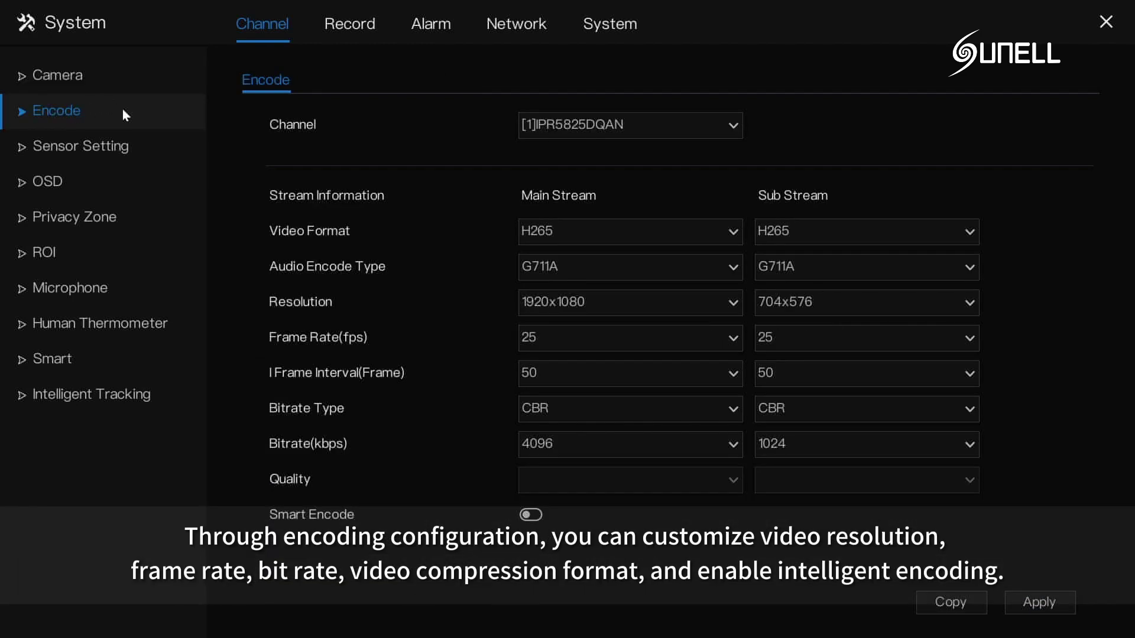
click(530, 515)
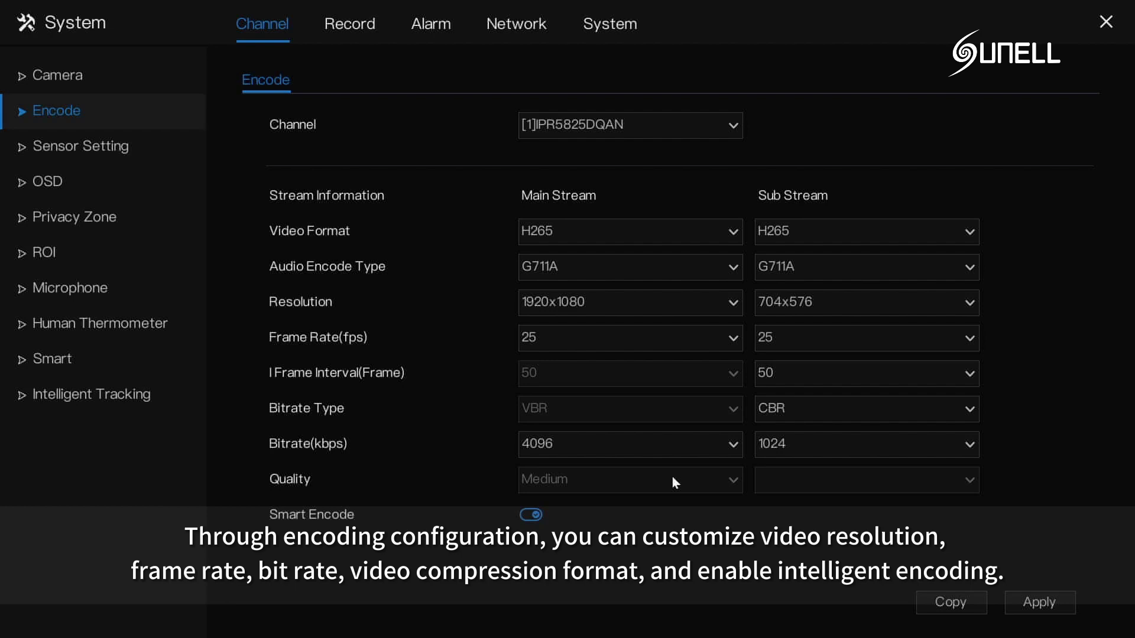
click(1048, 603)
click(79, 147)
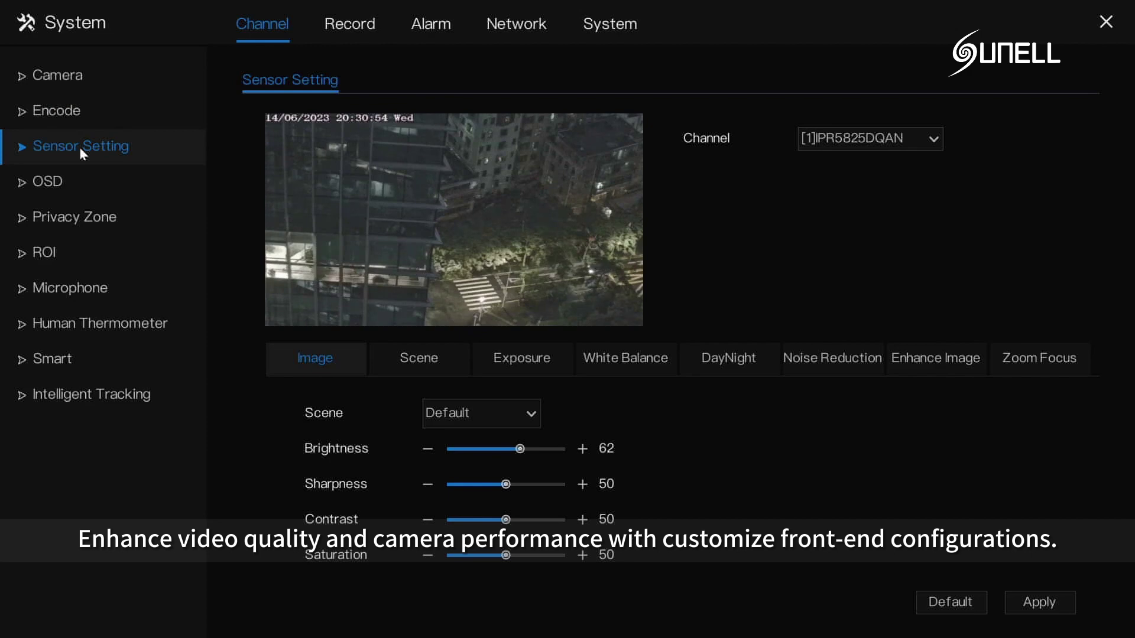
Draw and apply a privacy zone over part of the left building in channel 1
click(45, 184)
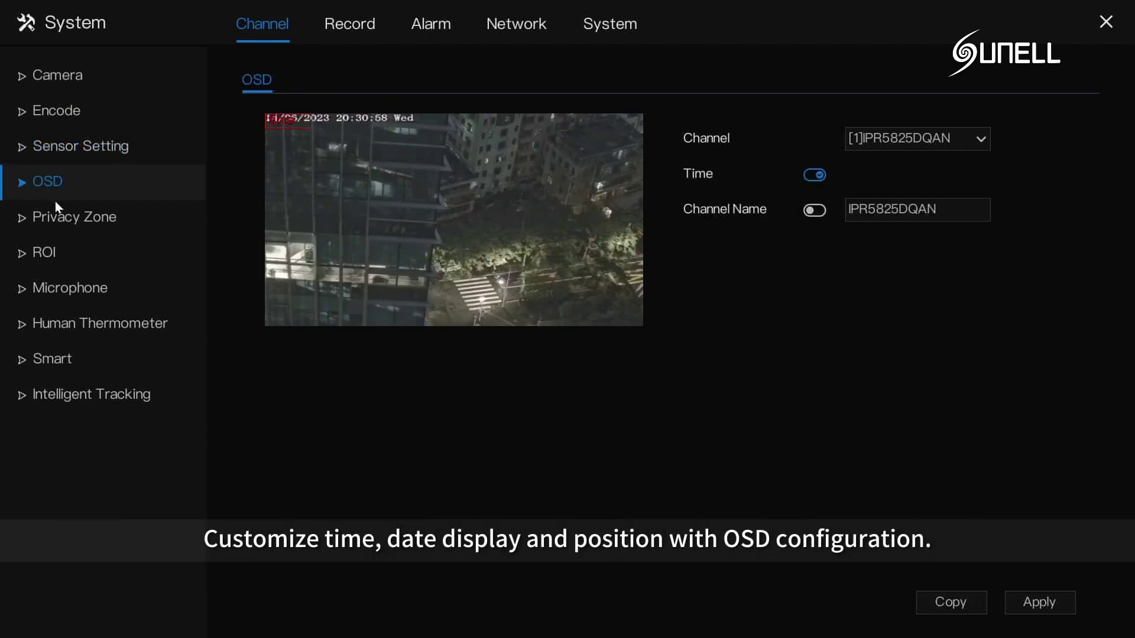
click(65, 217)
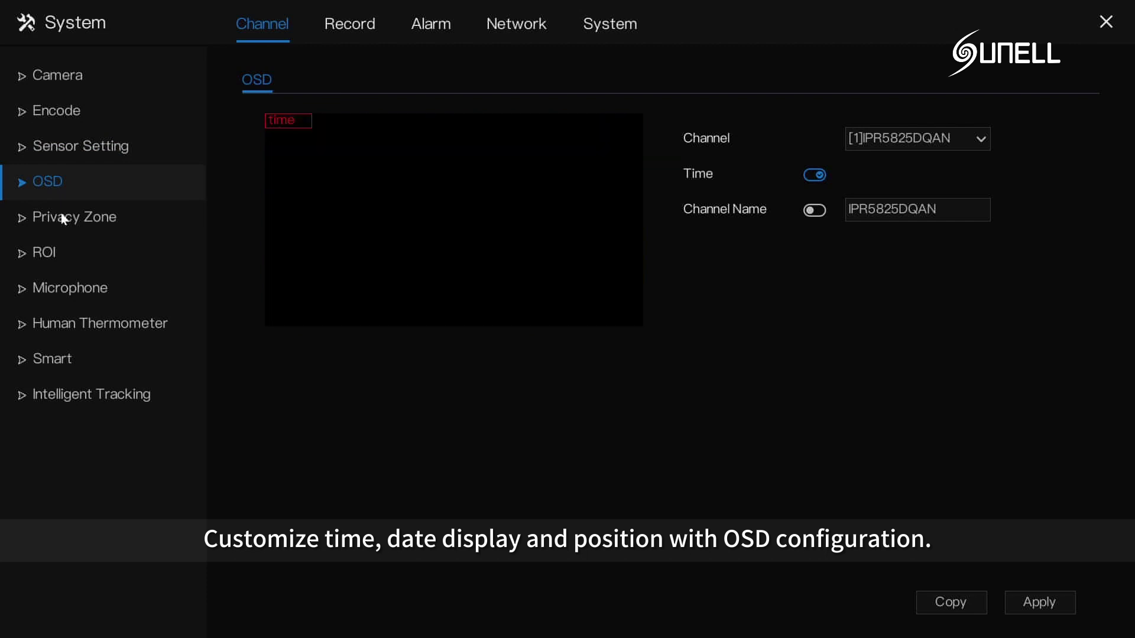
drag(299, 202, 337, 230)
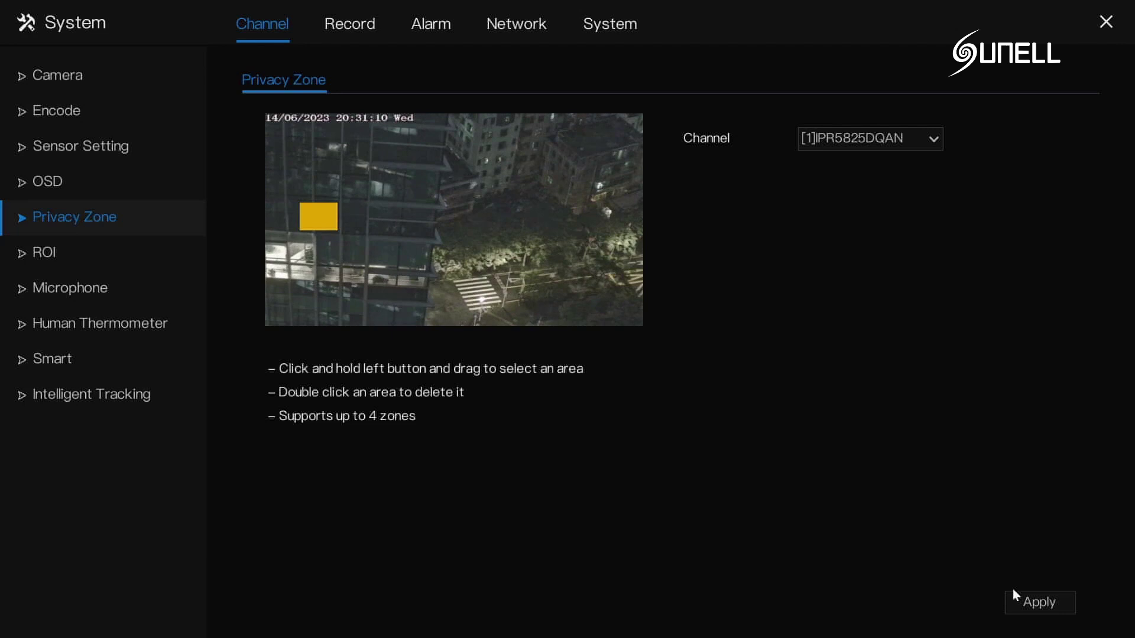
click(1026, 600)
Browse the ROI, Microphone, Smart and Intelligent Tracking settings pages
click(46, 255)
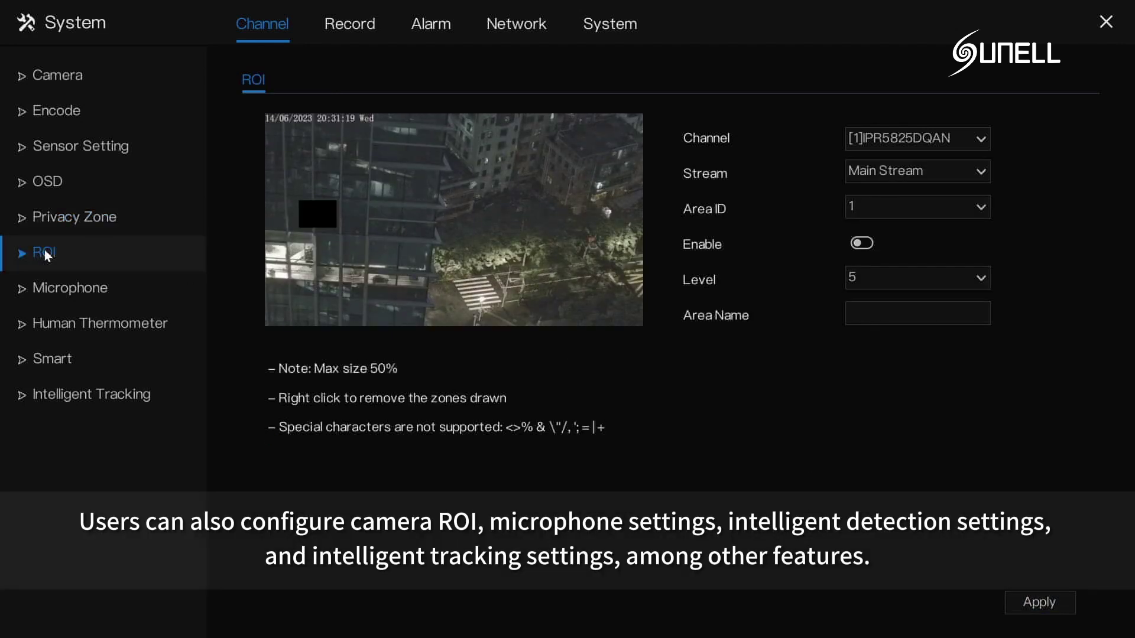
click(53, 289)
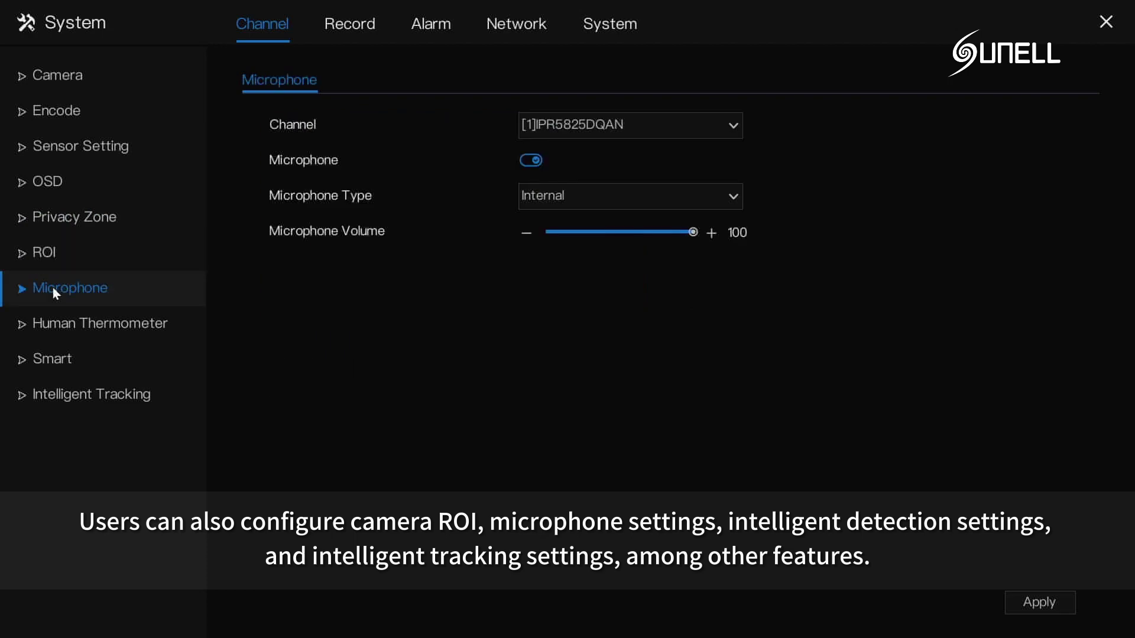
click(48, 357)
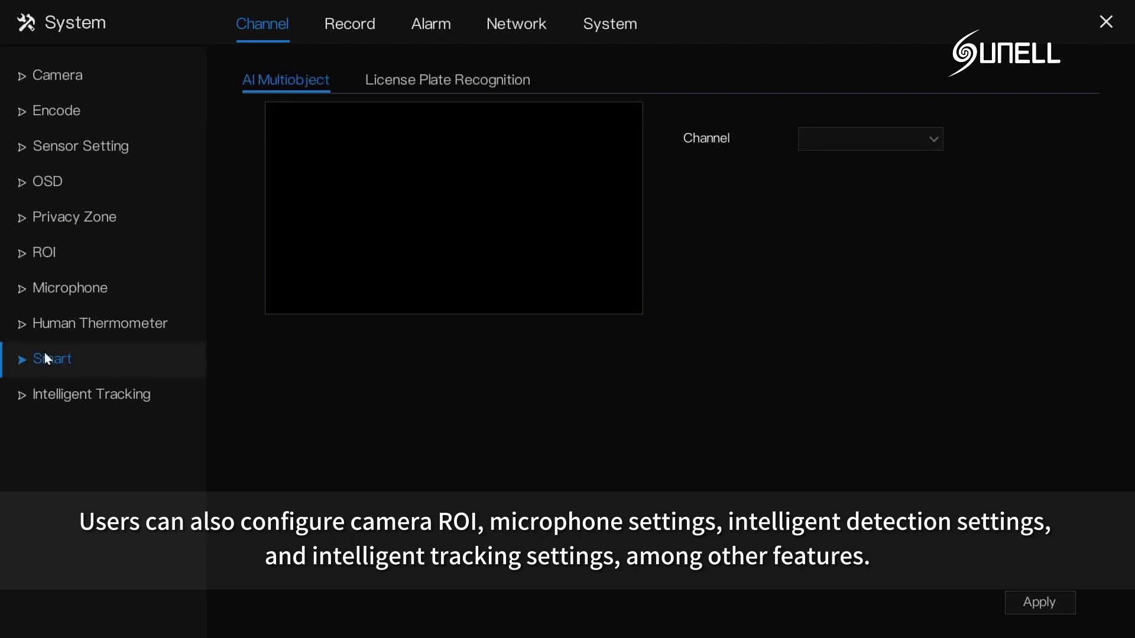
click(75, 400)
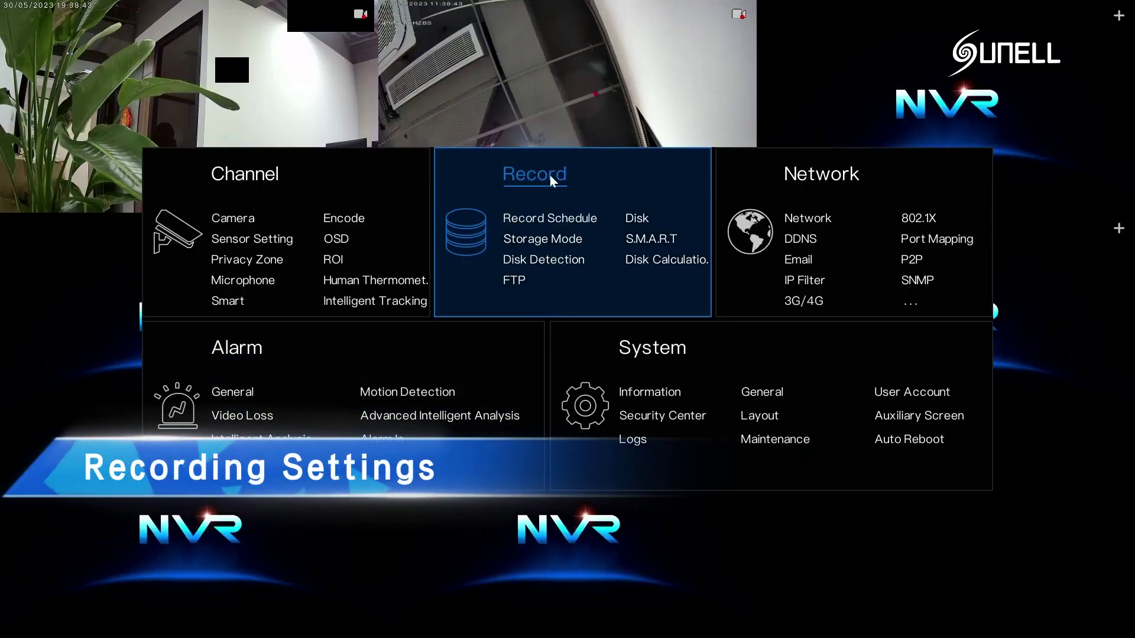
Schedule daily Alarm recording from 18:30 to midnight and M&I/O from 0:00 to 4:00, and apply
click(550, 175)
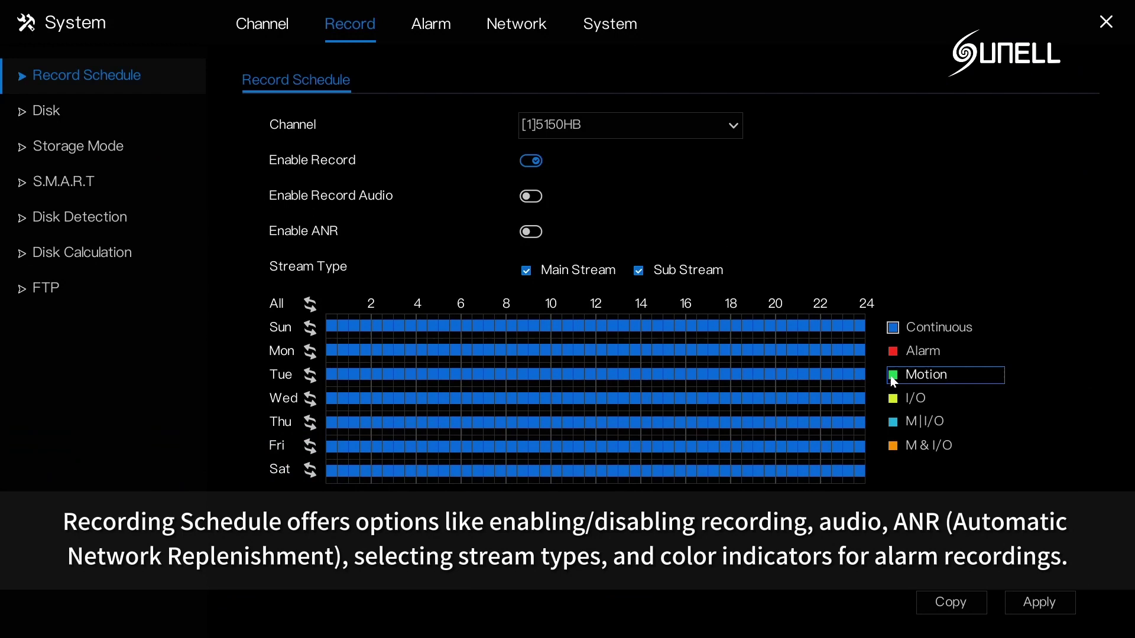
click(919, 351)
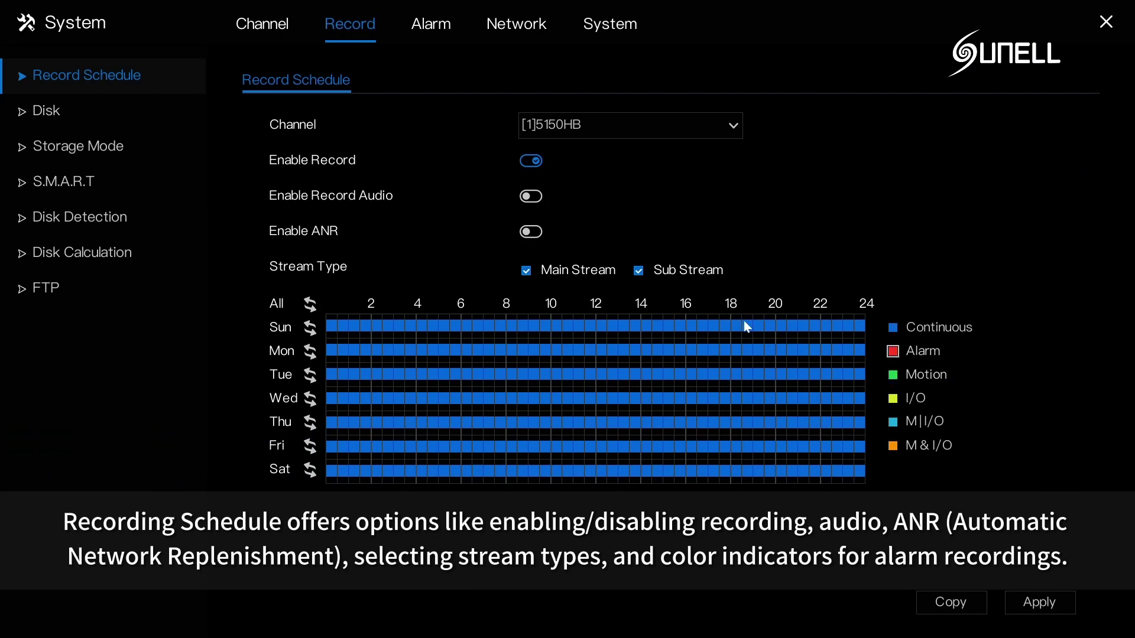
drag(744, 320, 864, 476)
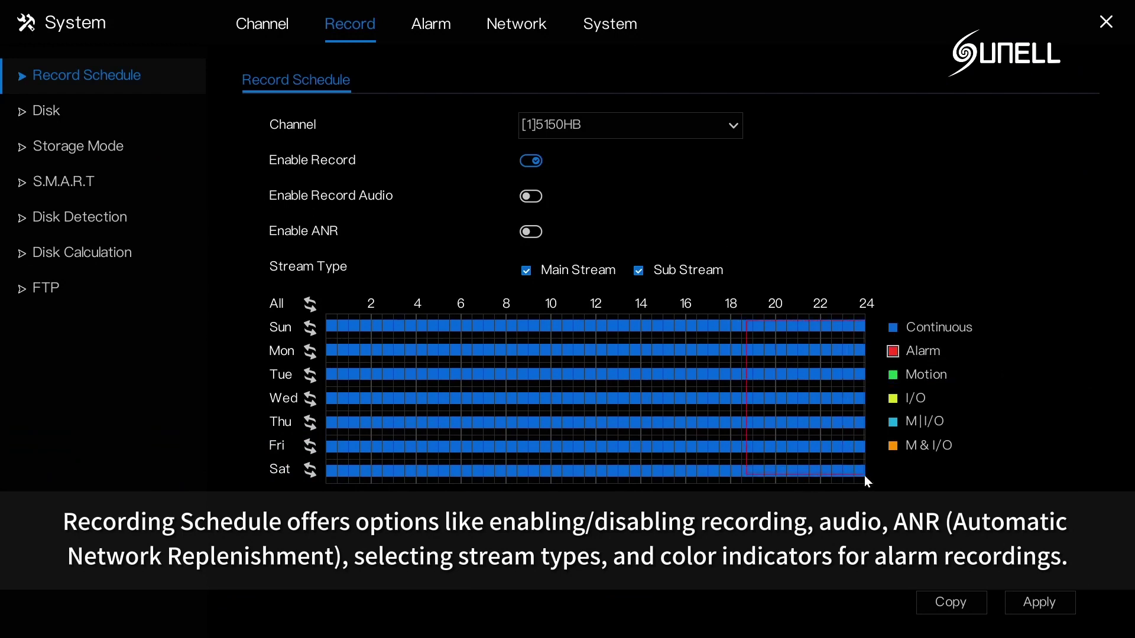
click(898, 453)
drag(334, 326, 410, 478)
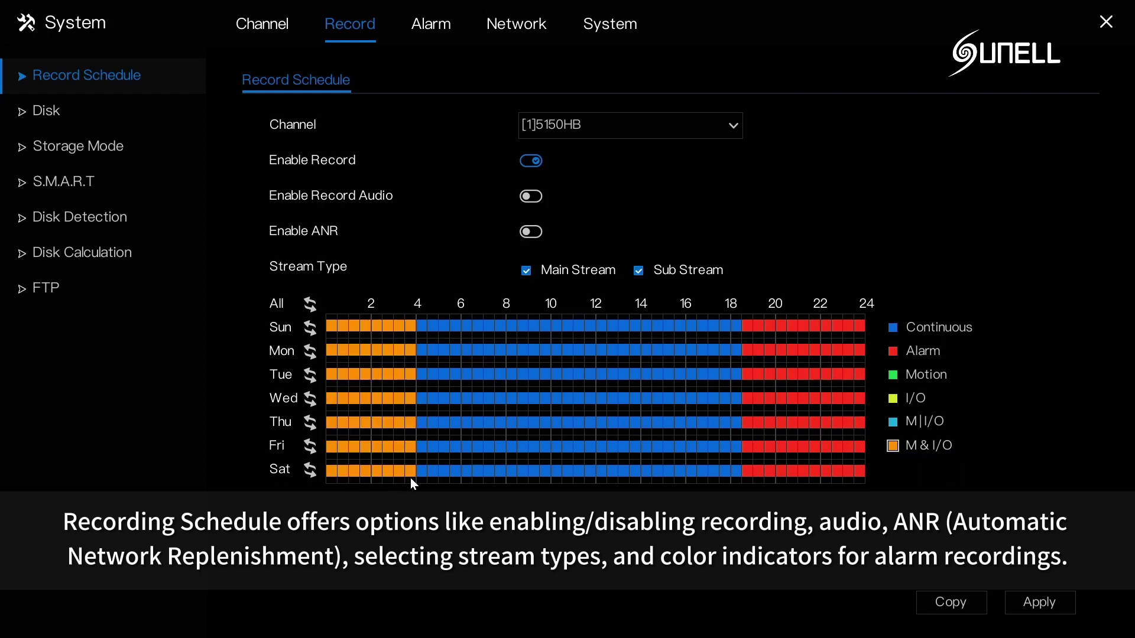
click(1050, 608)
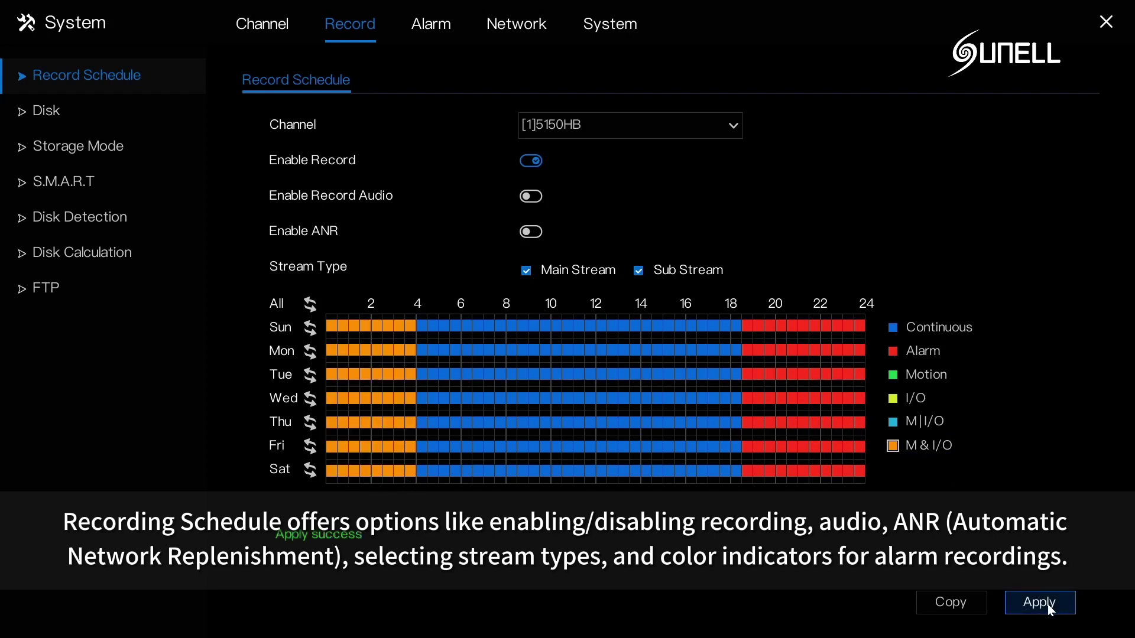
Check disk status, switch Disk Group to 2 and back to 1, then view Disk1's S.M.A.R.T data
click(57, 114)
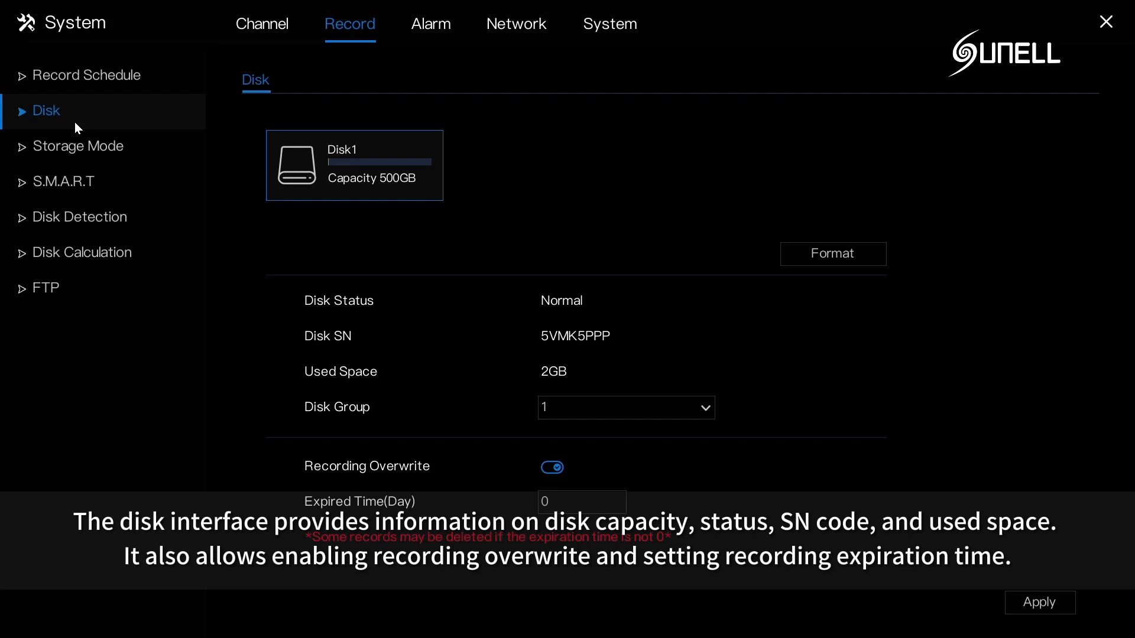
click(83, 149)
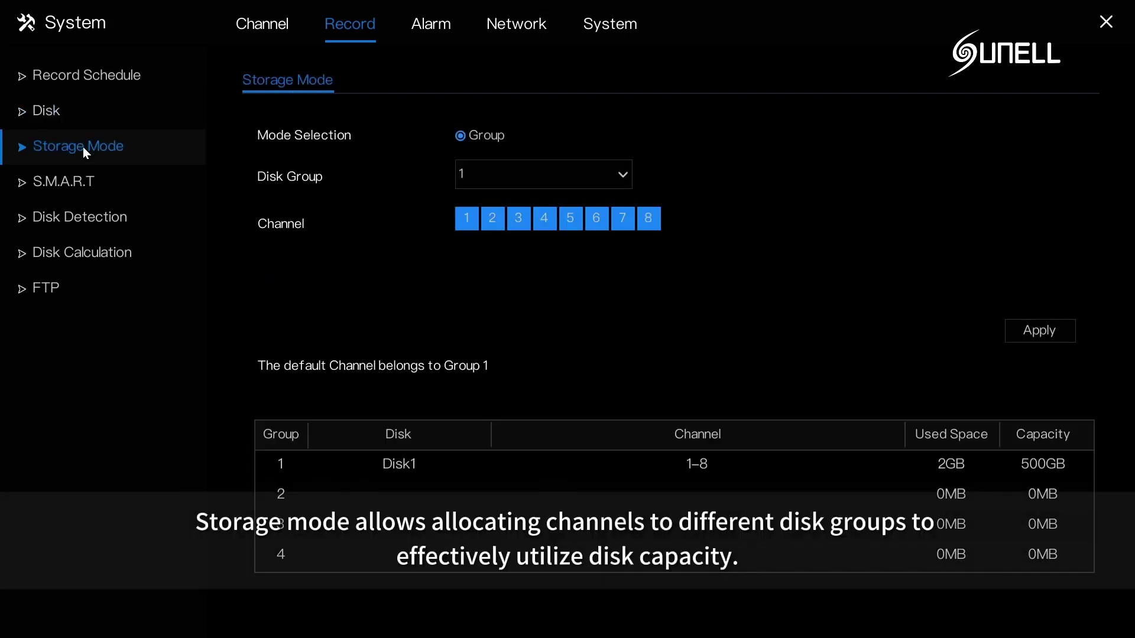
click(504, 170)
click(491, 236)
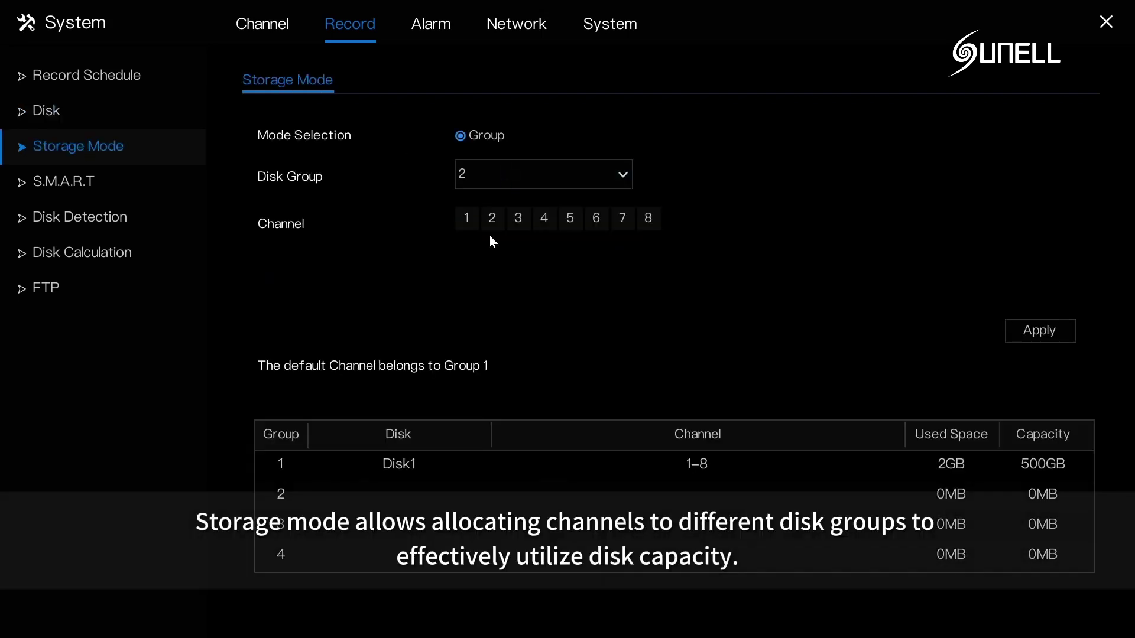
click(494, 178)
click(495, 203)
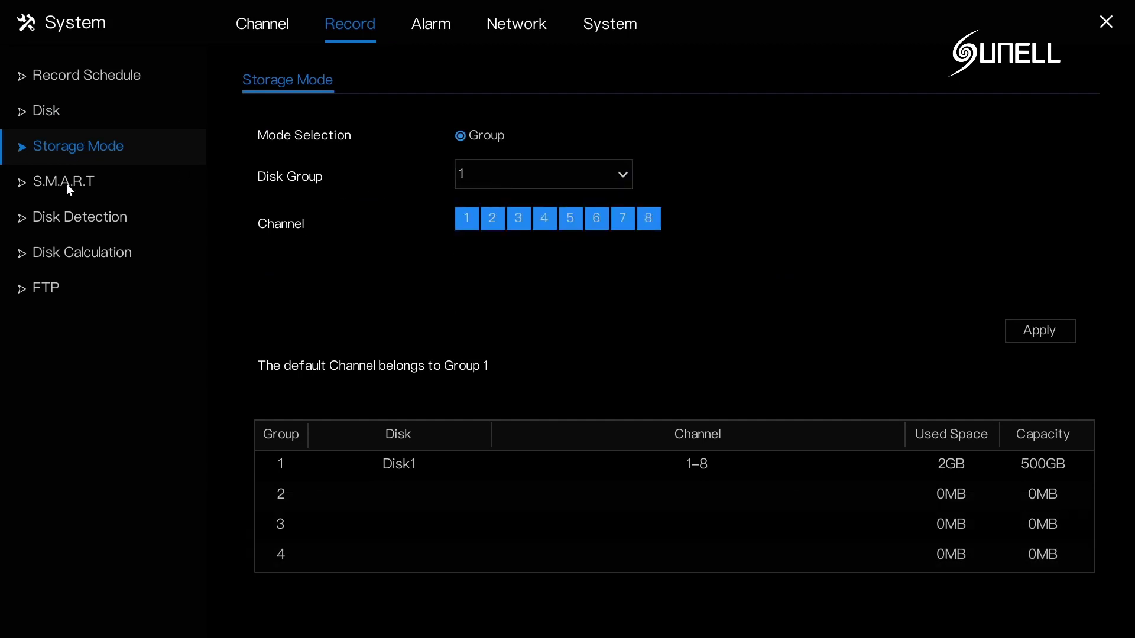
click(70, 186)
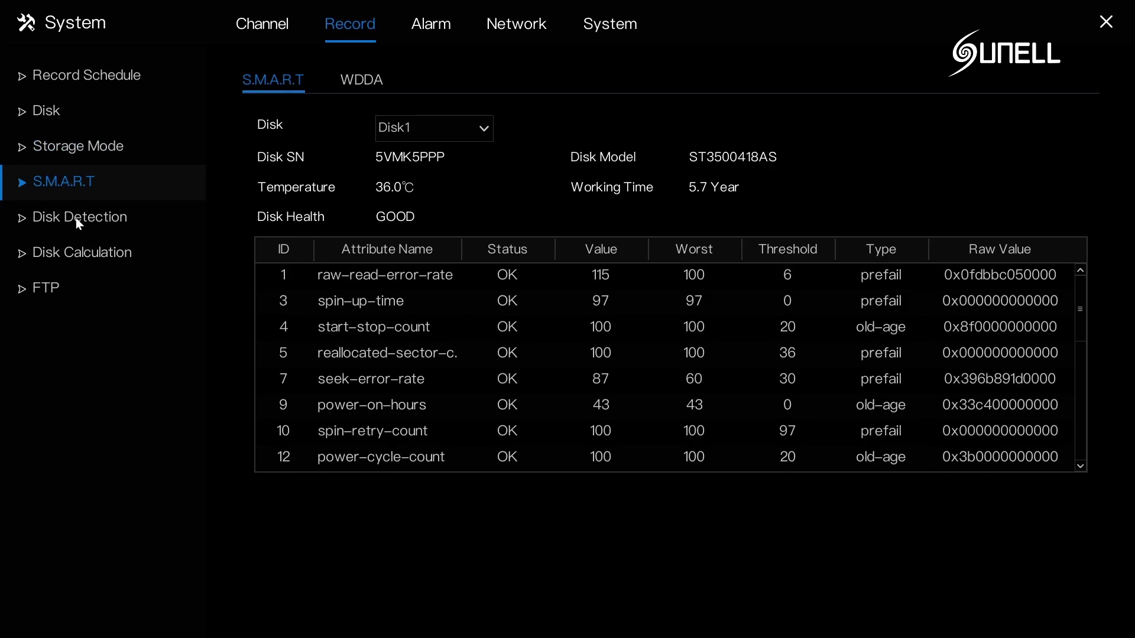
Go from Disk Detection to Disk Calculation, showing 113.2 GB for 1 day at 10.00 Mbps
click(76, 218)
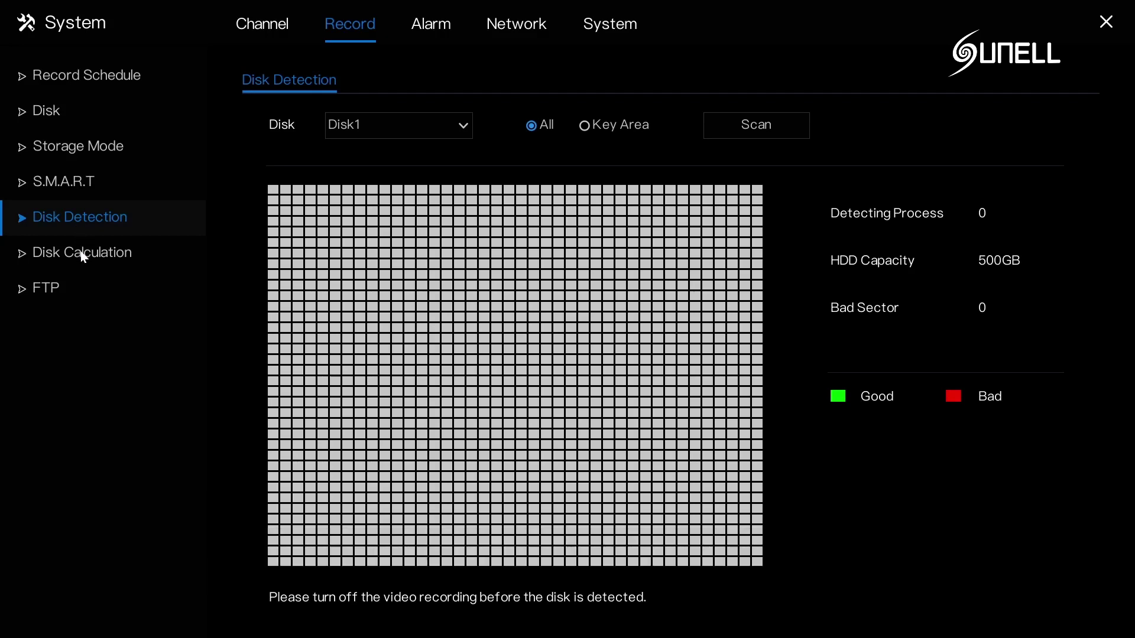
click(81, 253)
Set the expected save time to 30 days and recalculate the required disk space
click(544, 198)
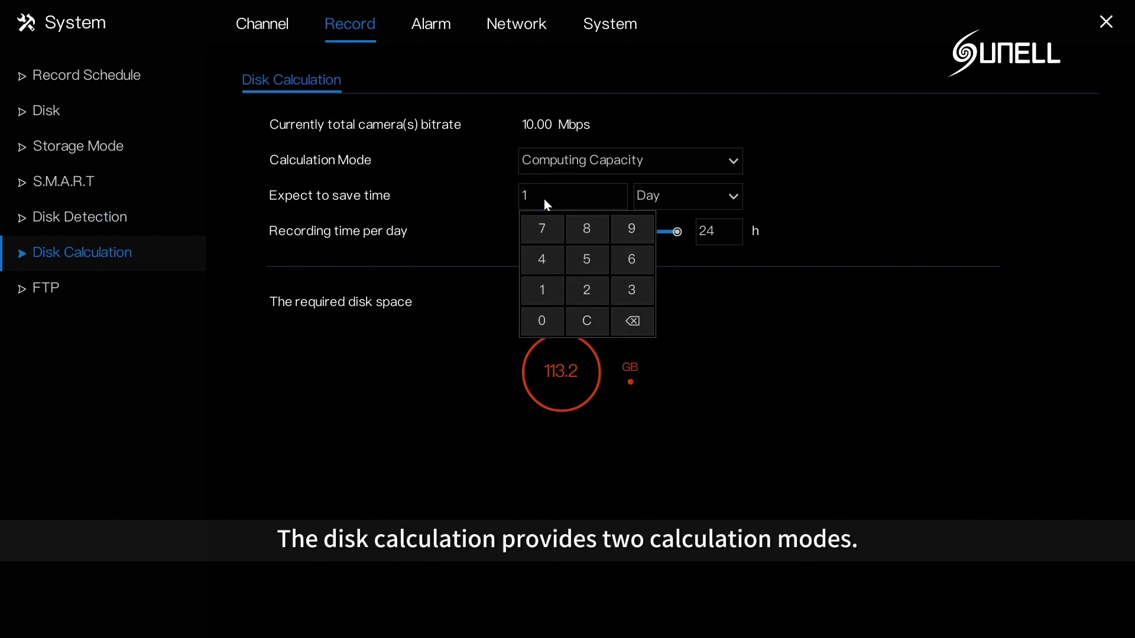
click(587, 290)
click(633, 321)
click(632, 321)
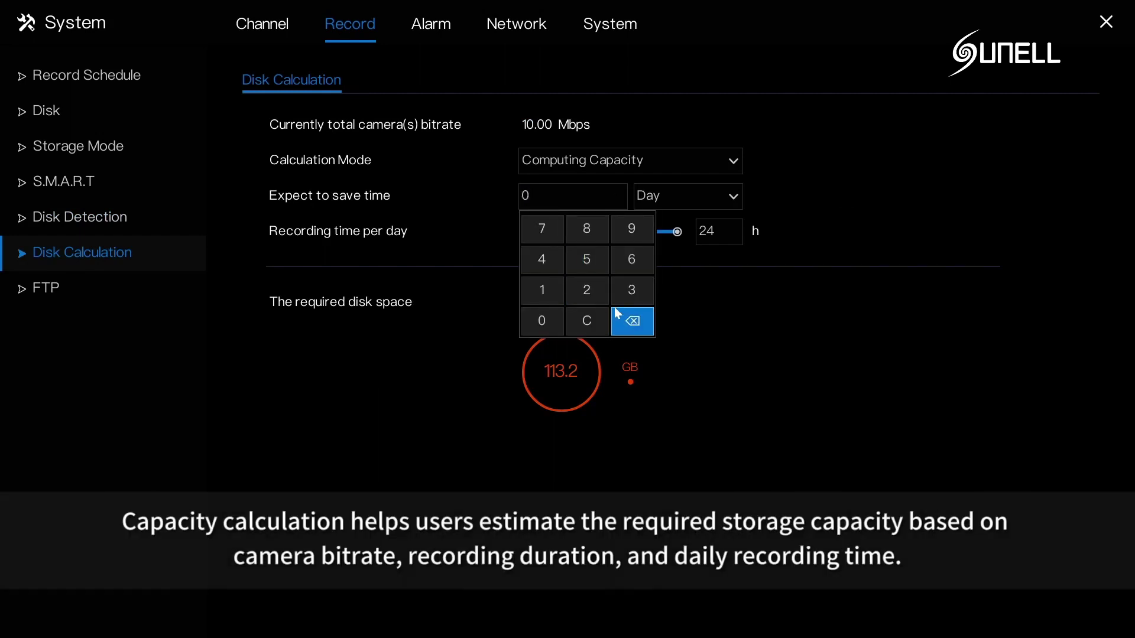
click(632, 289)
click(543, 321)
click(742, 298)
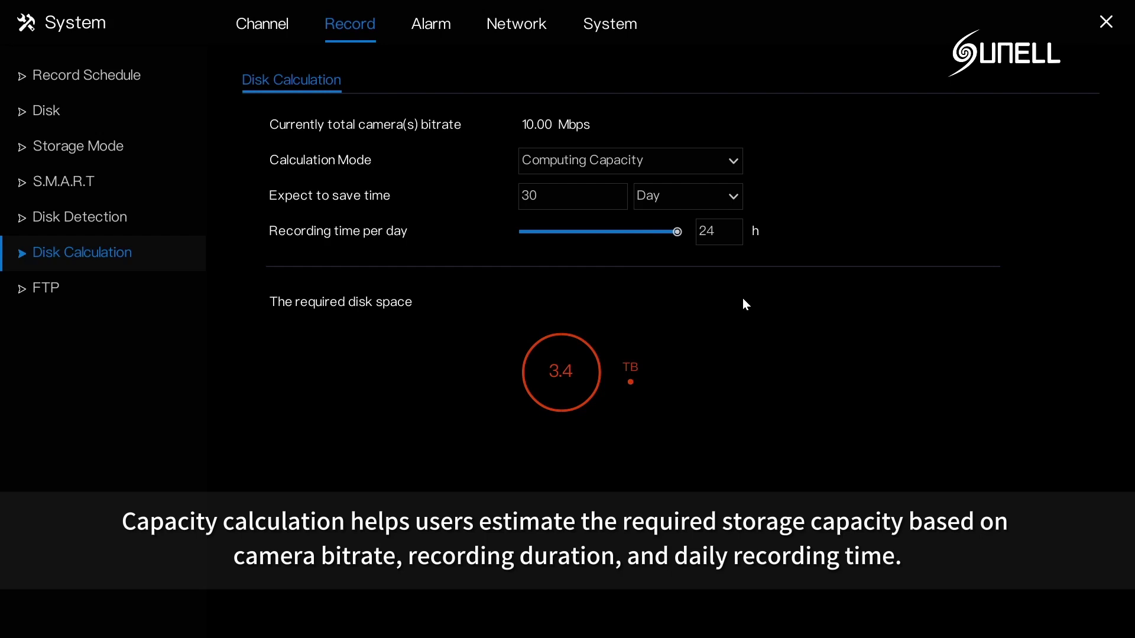
Change the save time to 2 weeks, then switch the unit to Month
click(725, 195)
click(702, 255)
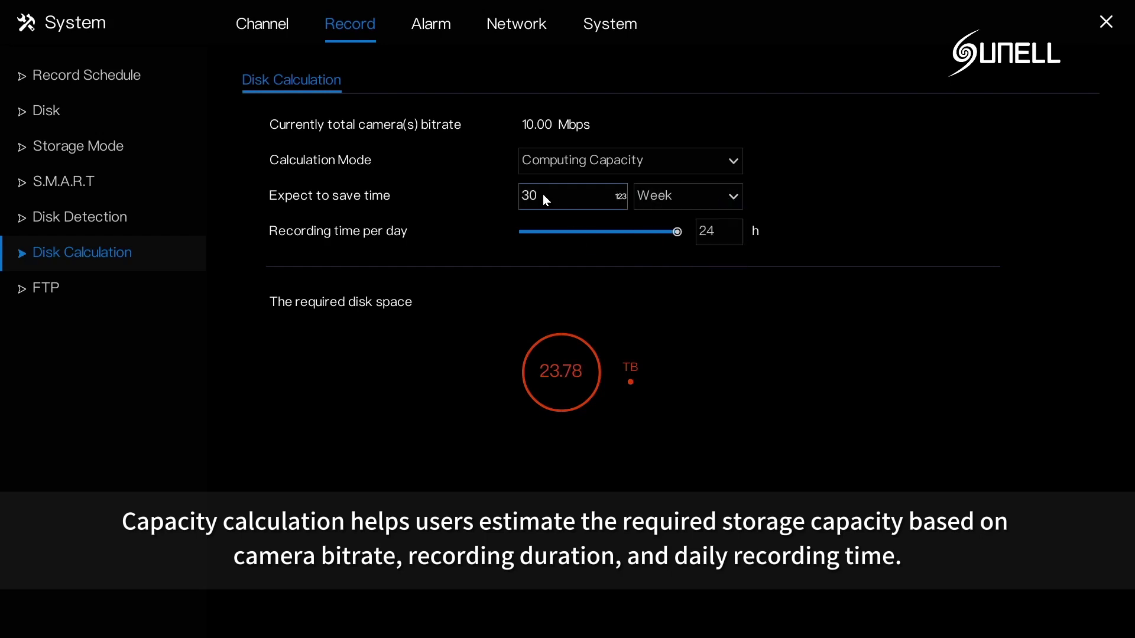
click(542, 195)
click(632, 321)
click(632, 321)
click(587, 289)
click(683, 303)
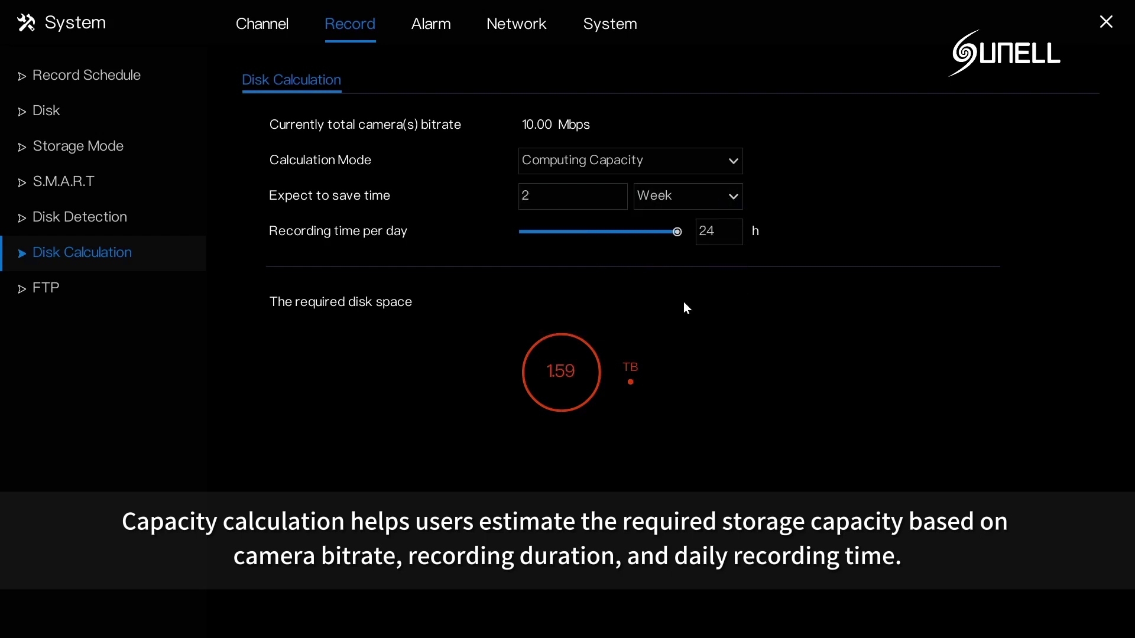
click(725, 195)
click(656, 277)
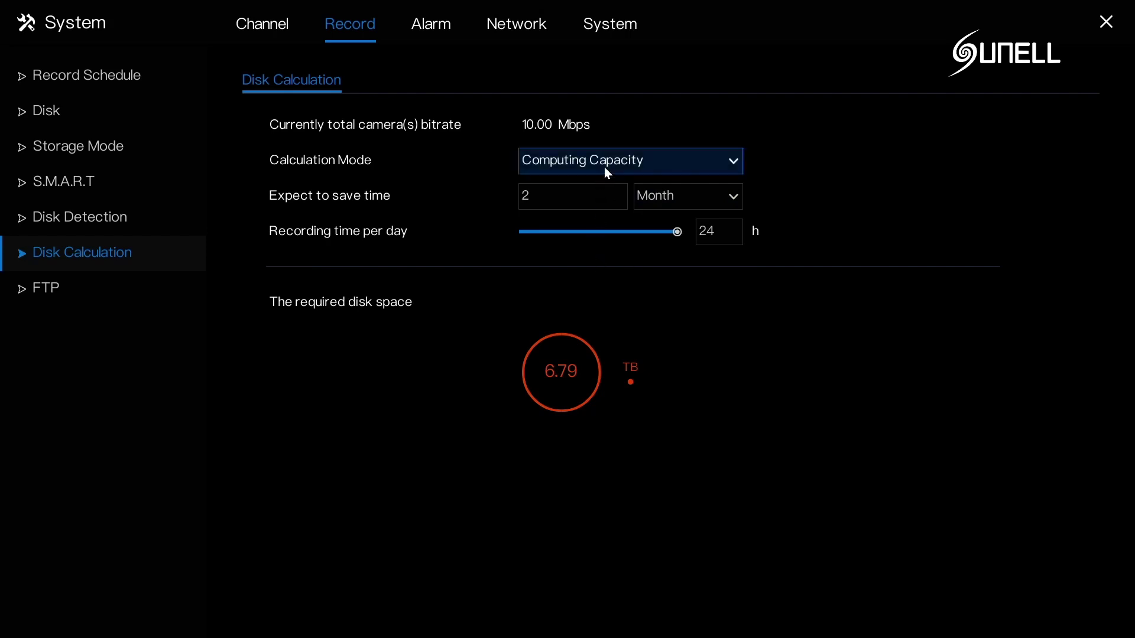
Switch to Computation time mode and set disk capacity to 1 TB, giving 8.83 days
click(605, 169)
click(603, 218)
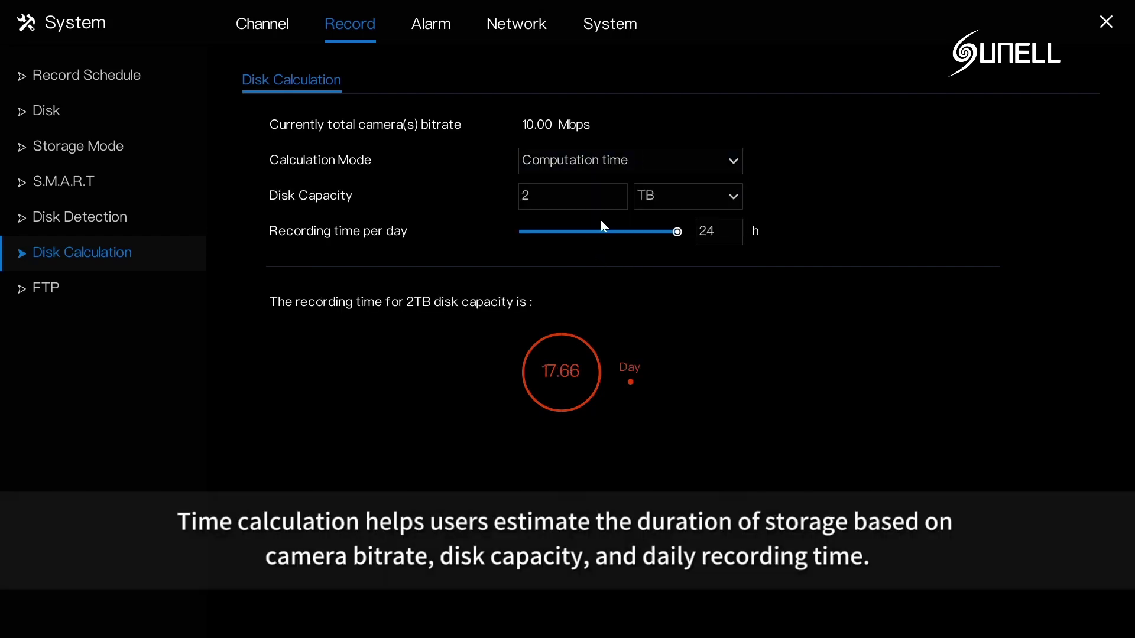
click(541, 203)
click(632, 321)
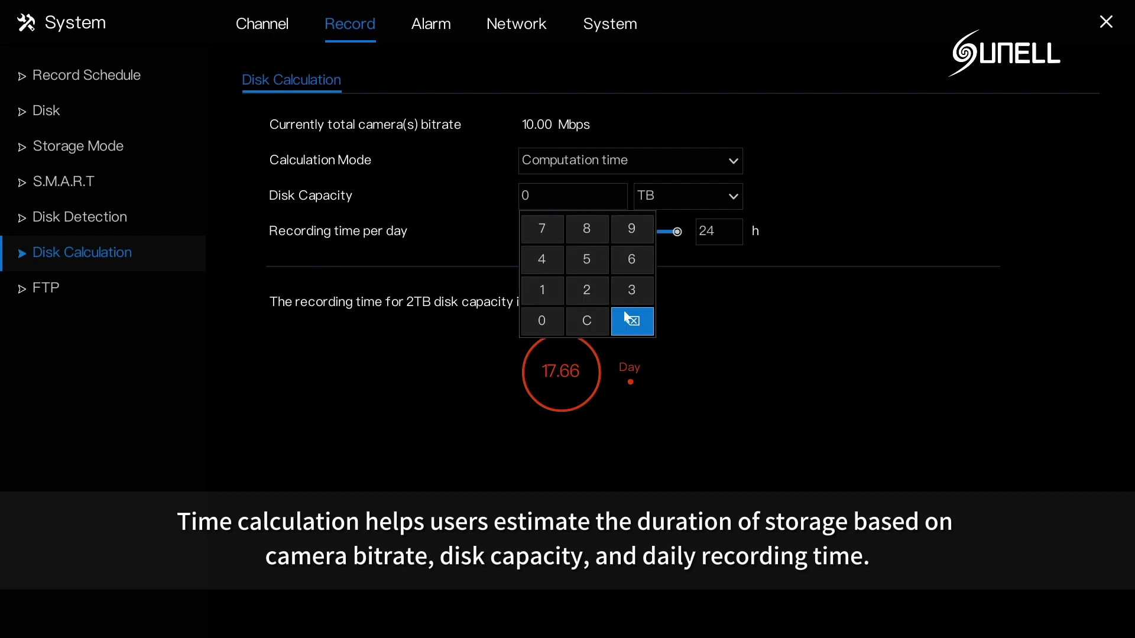
click(557, 294)
click(729, 311)
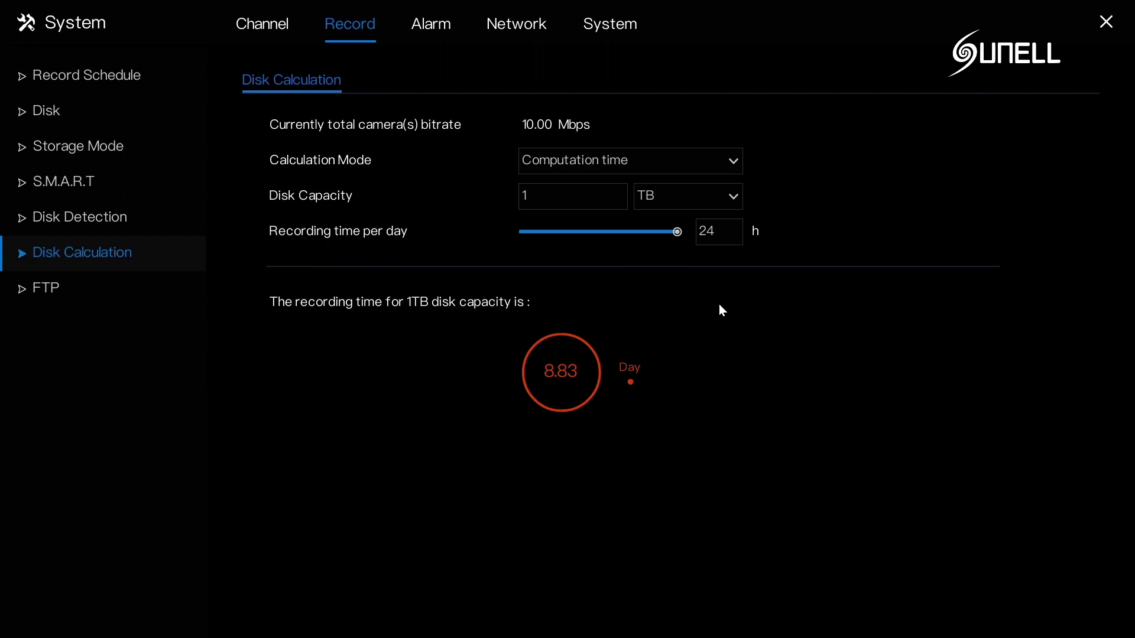
Pass through the FTP page and open the Alarm General settings, showing 10 s alarm and 30 s buzzer
click(147, 286)
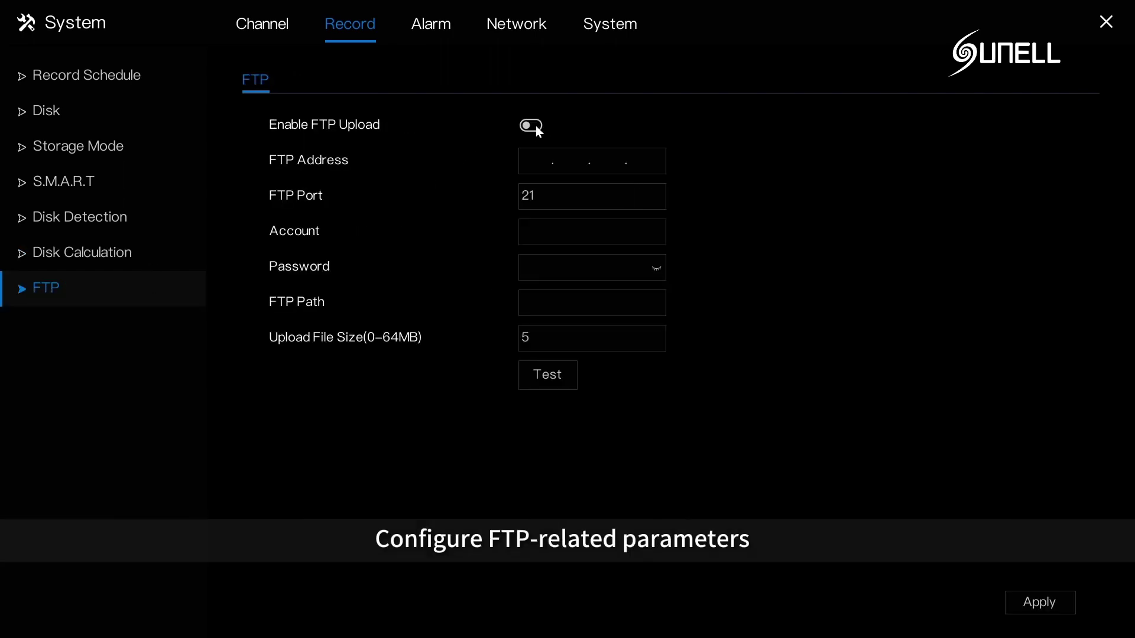
click(541, 163)
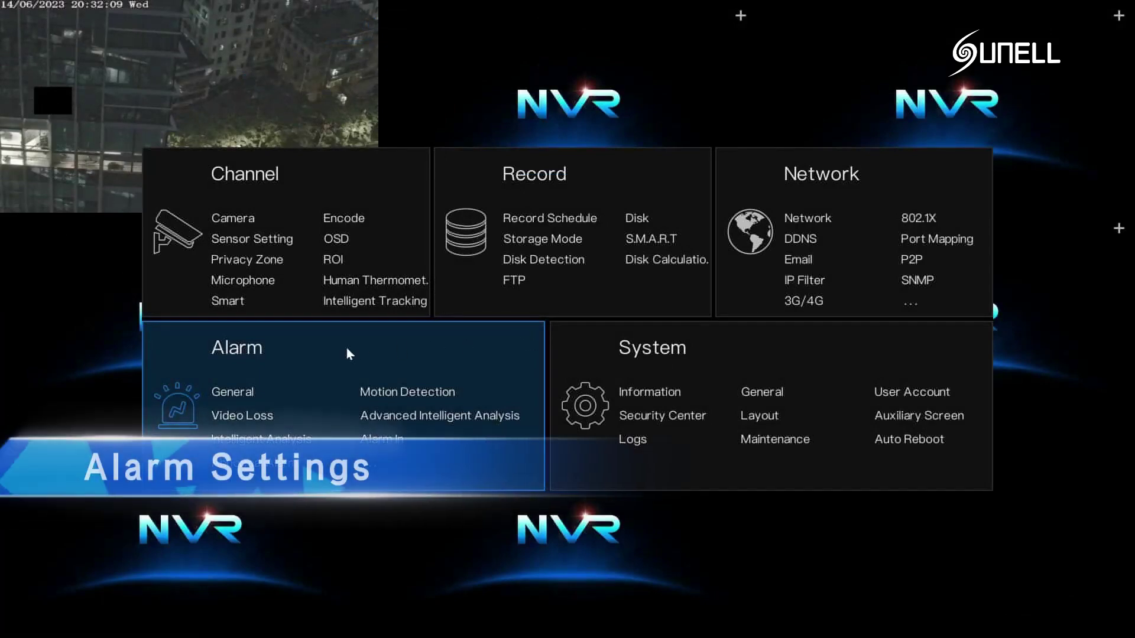
click(235, 361)
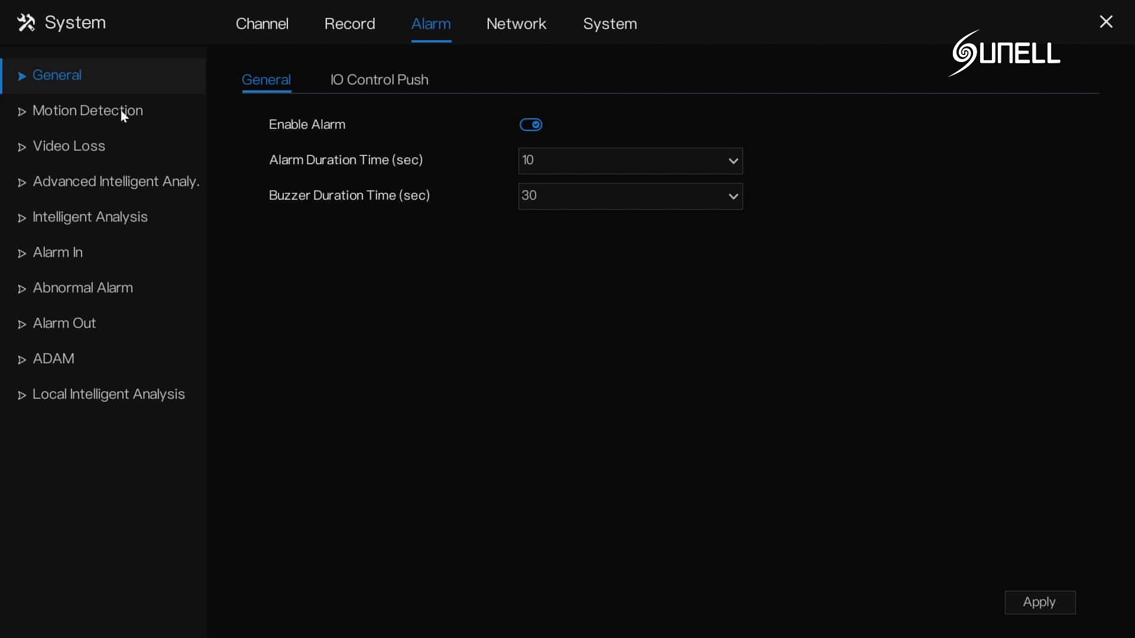
On channel 1 motion detection, enable email notification and redraw the detection area as a narrow central strip
click(124, 113)
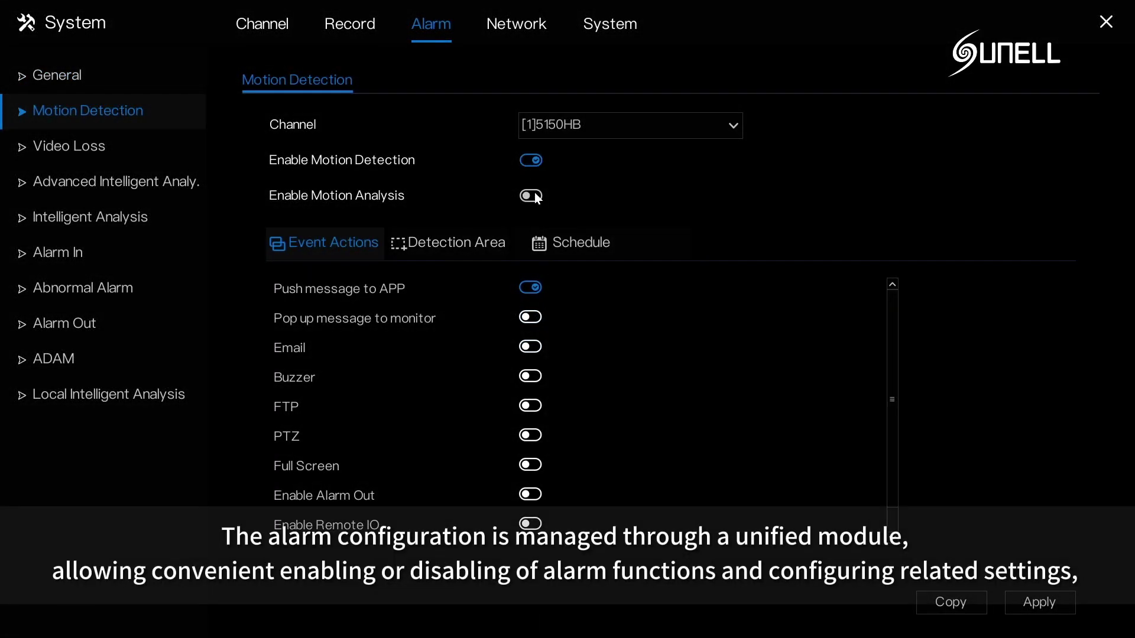
click(532, 347)
scroll(572, 412, down, 1)
click(445, 251)
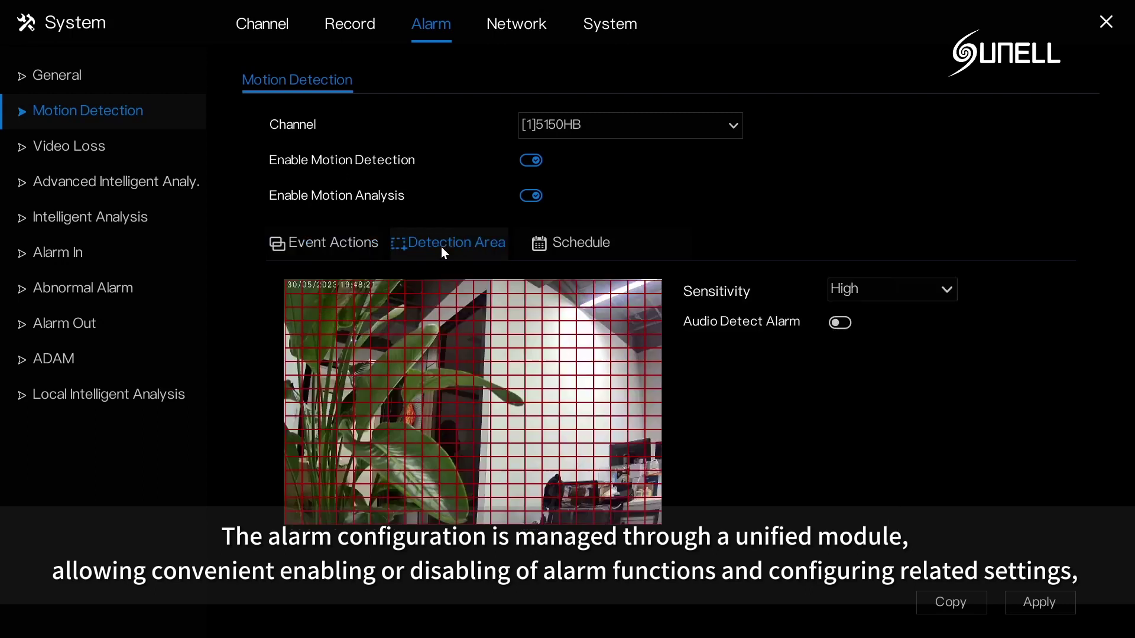
drag(295, 282, 660, 519)
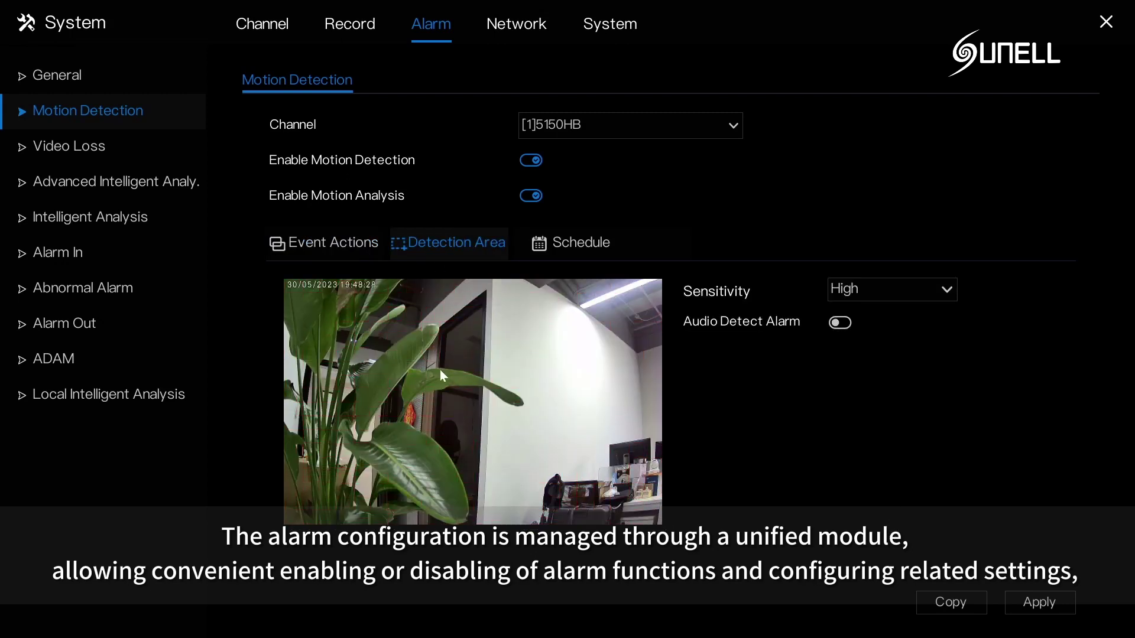
drag(425, 327, 490, 514)
Set motion sensitivity to Medium and enable the audio detect alarm with sound Audio0
click(850, 294)
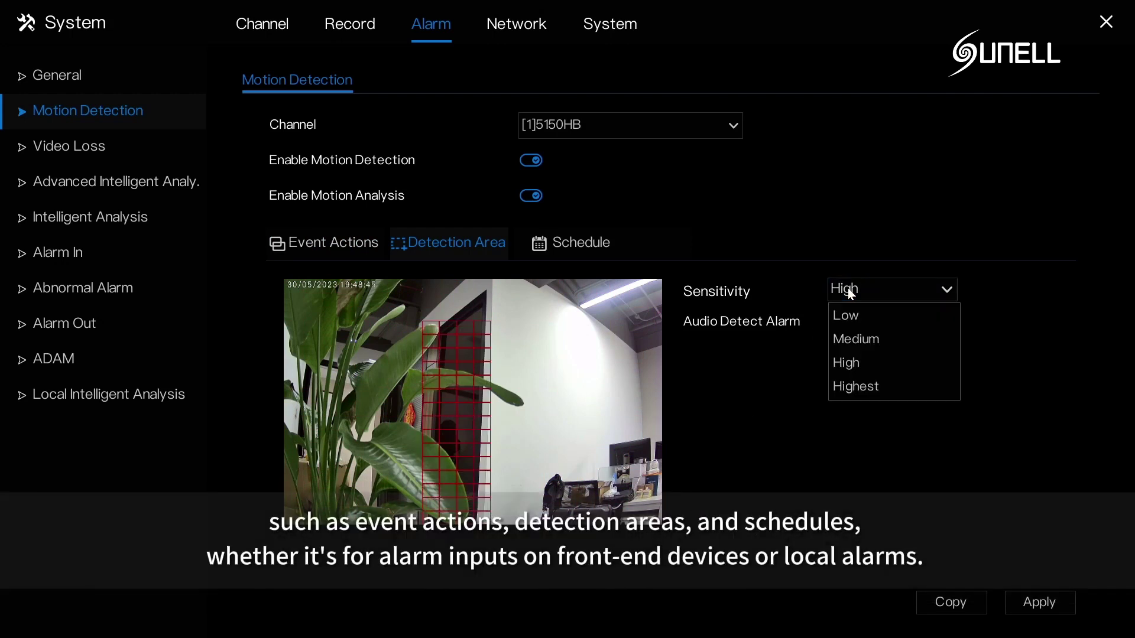
click(854, 339)
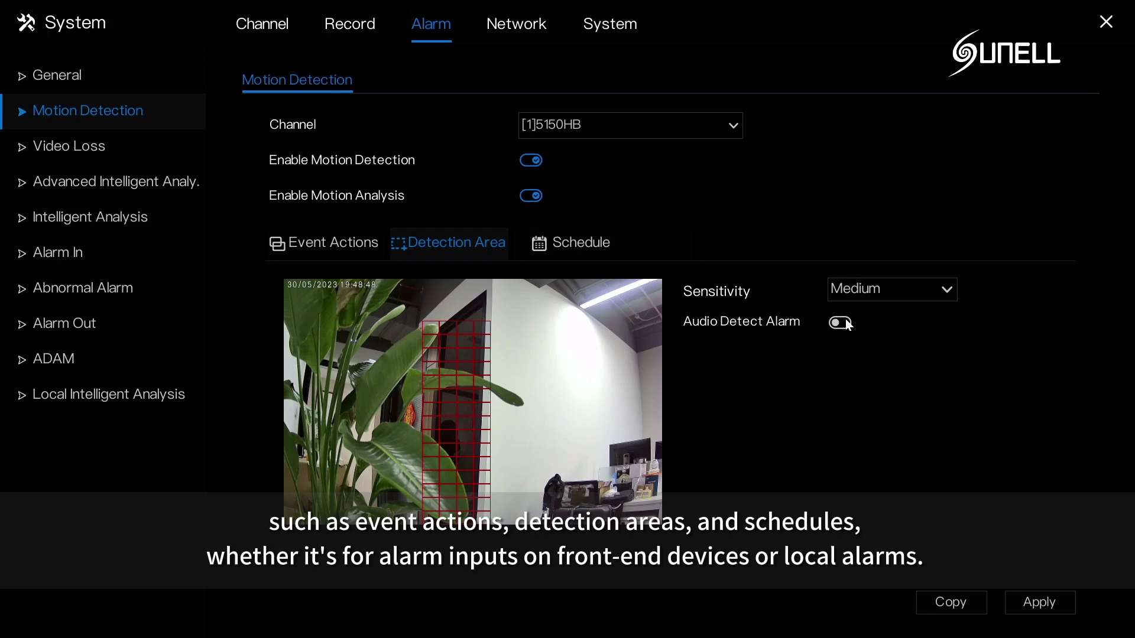
click(847, 324)
click(879, 350)
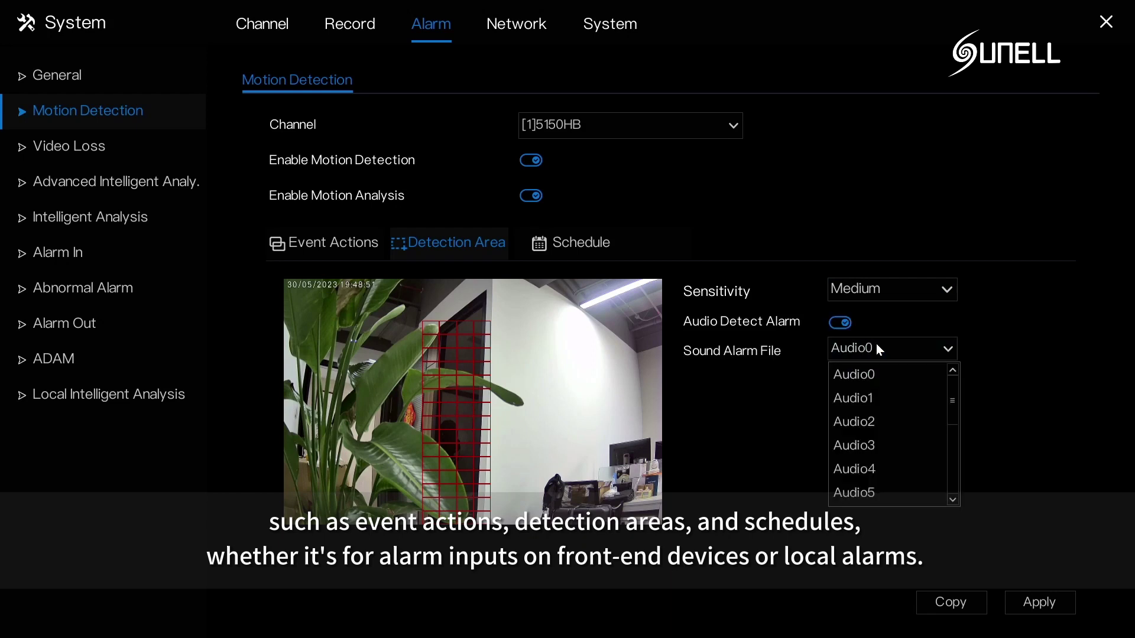
click(880, 347)
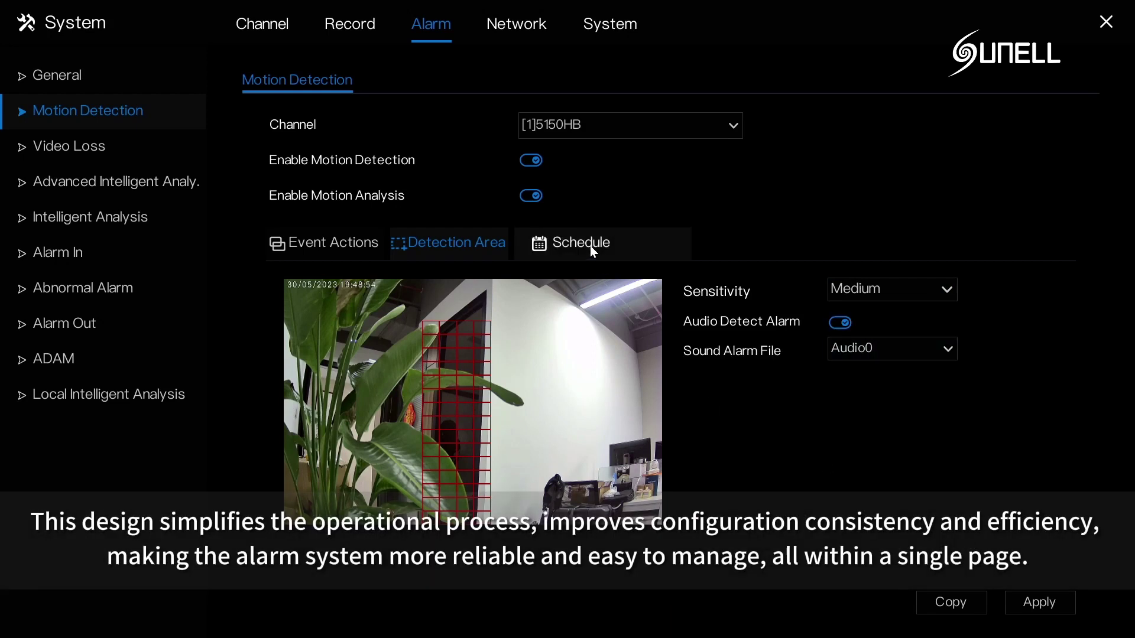
Clear 8–16 h from every day's motion schedule and apply the settings
click(593, 252)
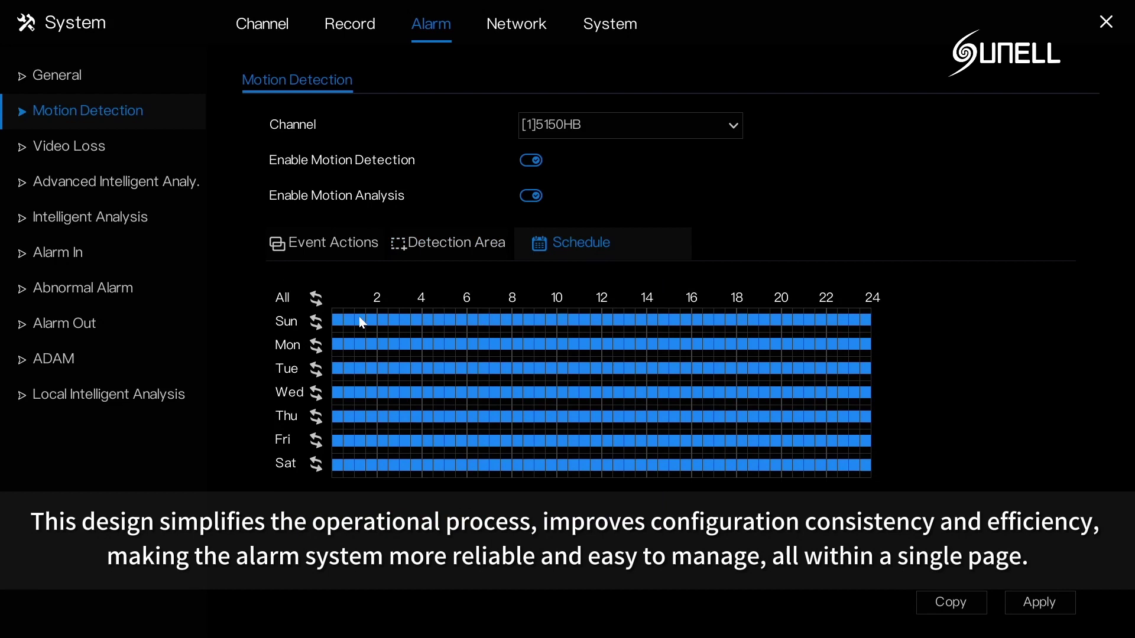
drag(522, 320, 701, 467)
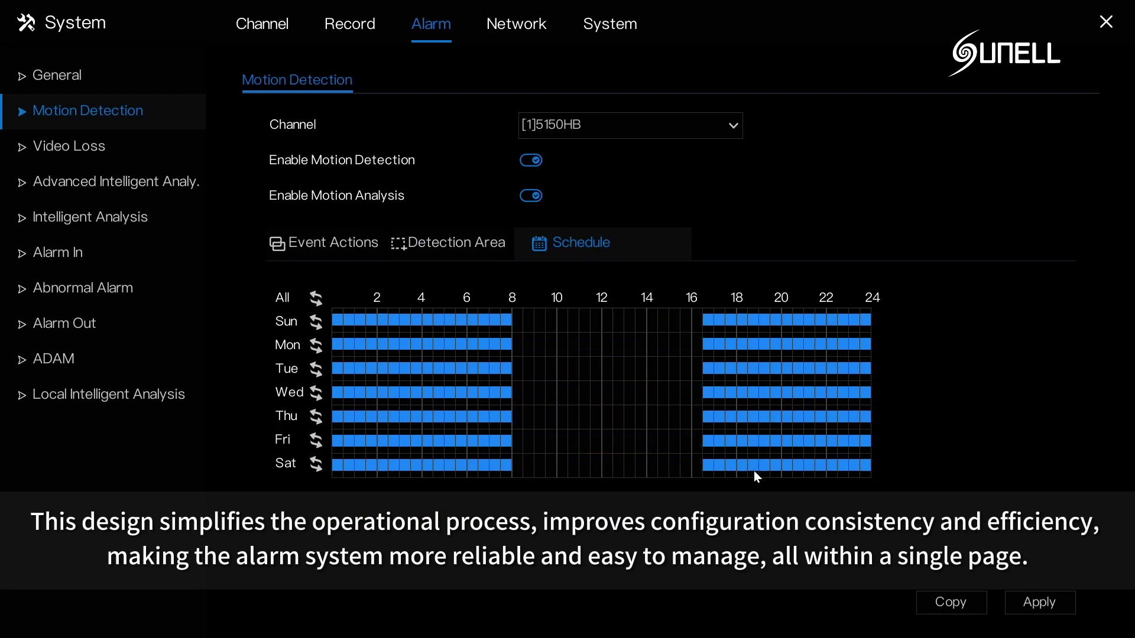
click(1046, 607)
Turn on Enable Alarm in Alarm General and apply
click(75, 81)
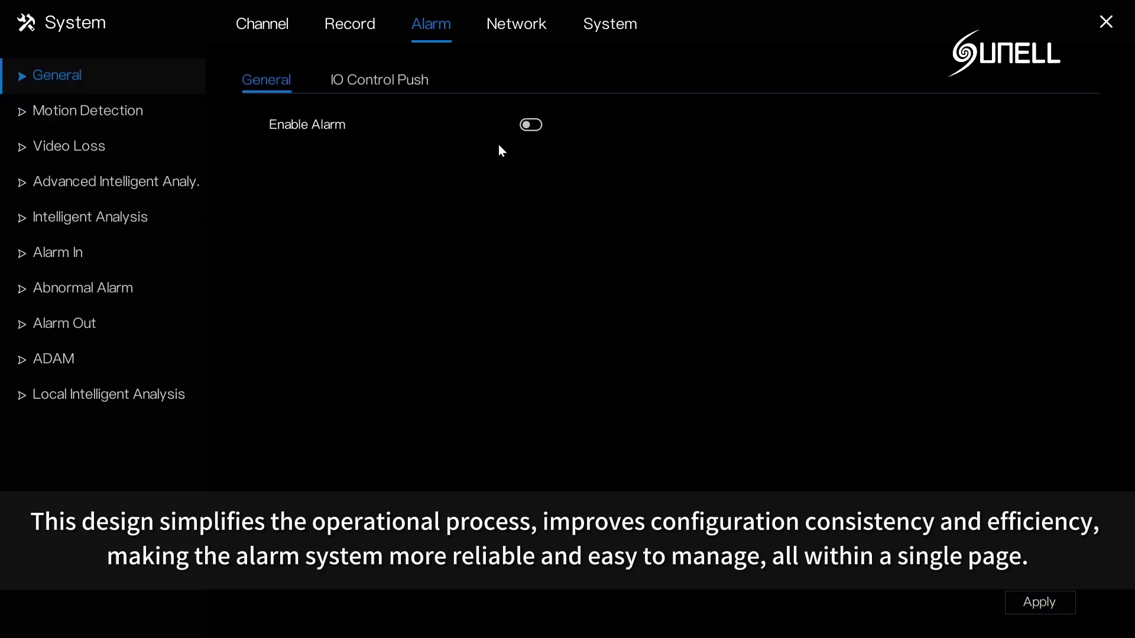
click(531, 126)
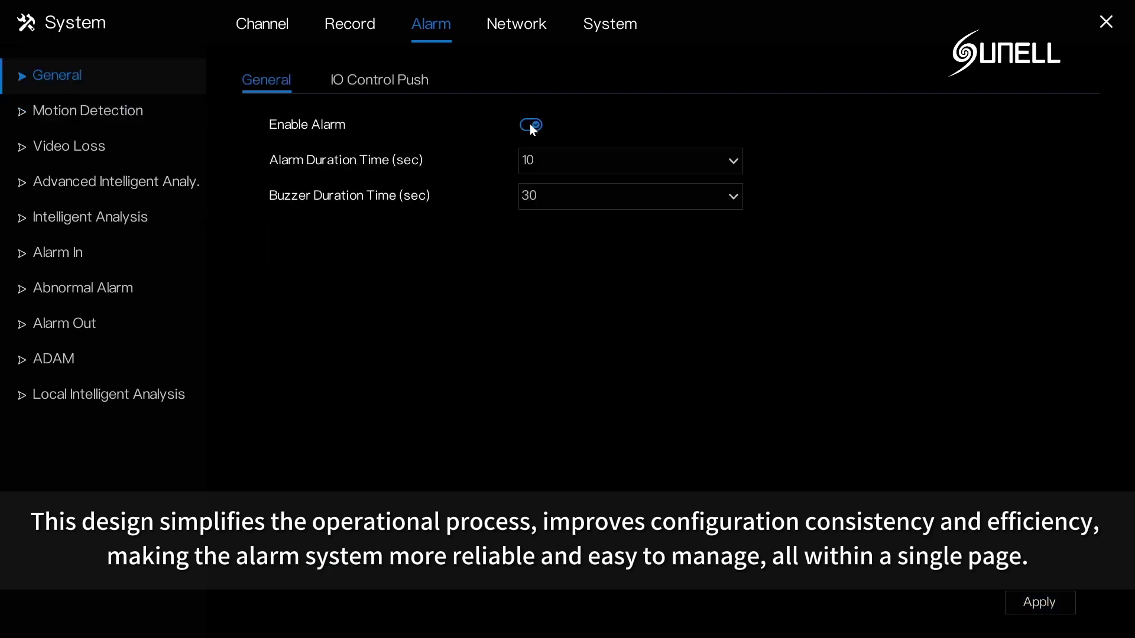
click(1035, 602)
Enable local intelligent analysis and add channels 2, 4, 7 and 8, then try applying
click(147, 396)
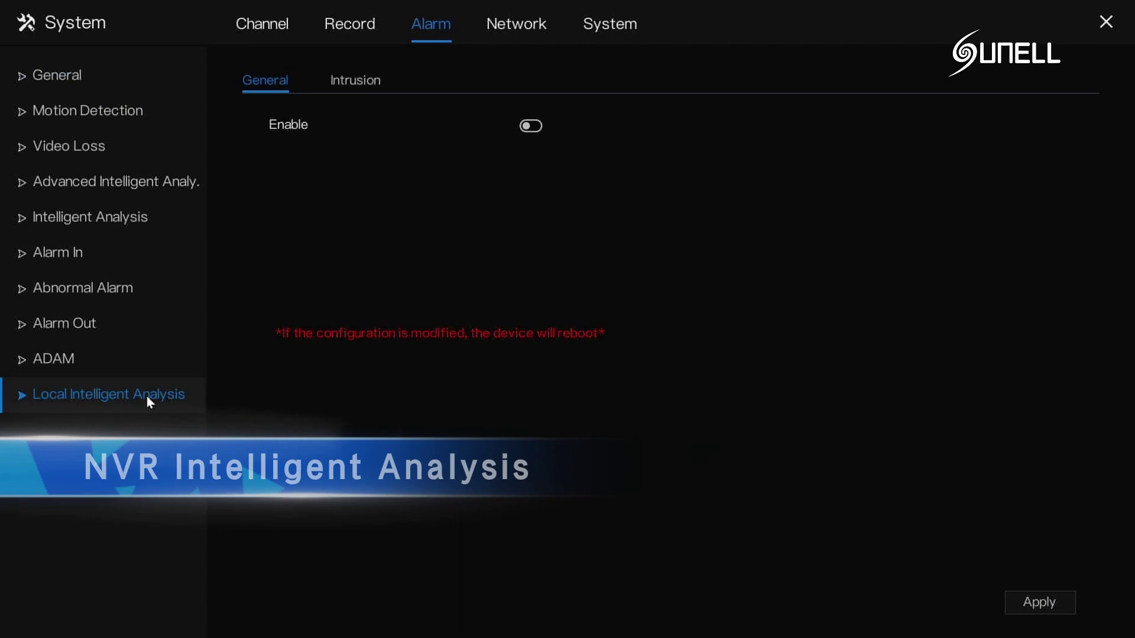
click(531, 126)
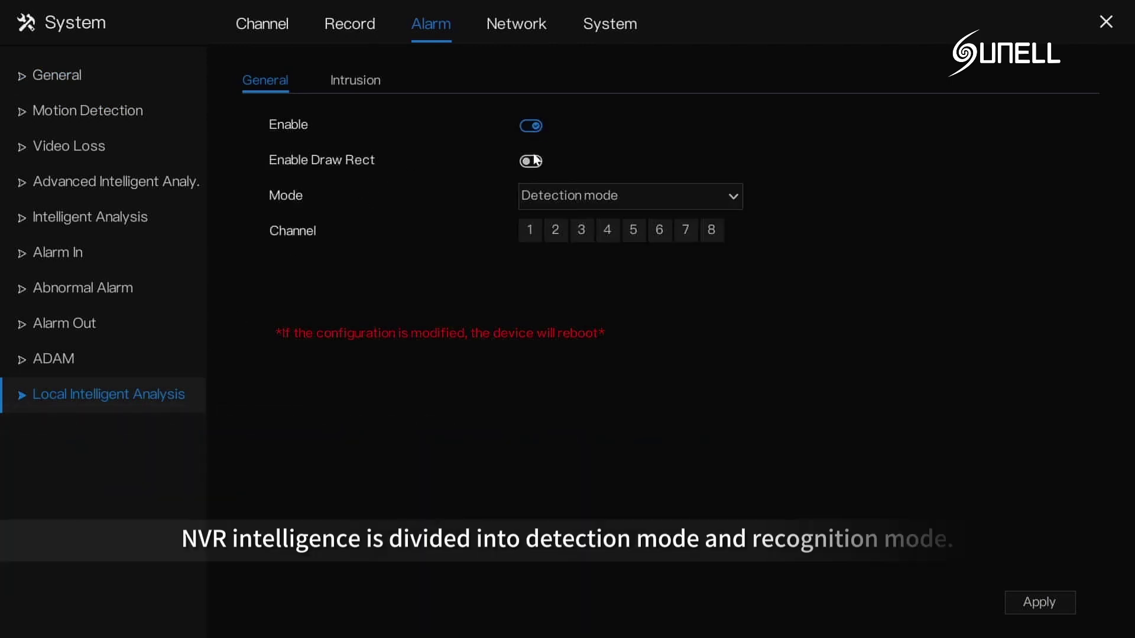
click(555, 231)
click(609, 233)
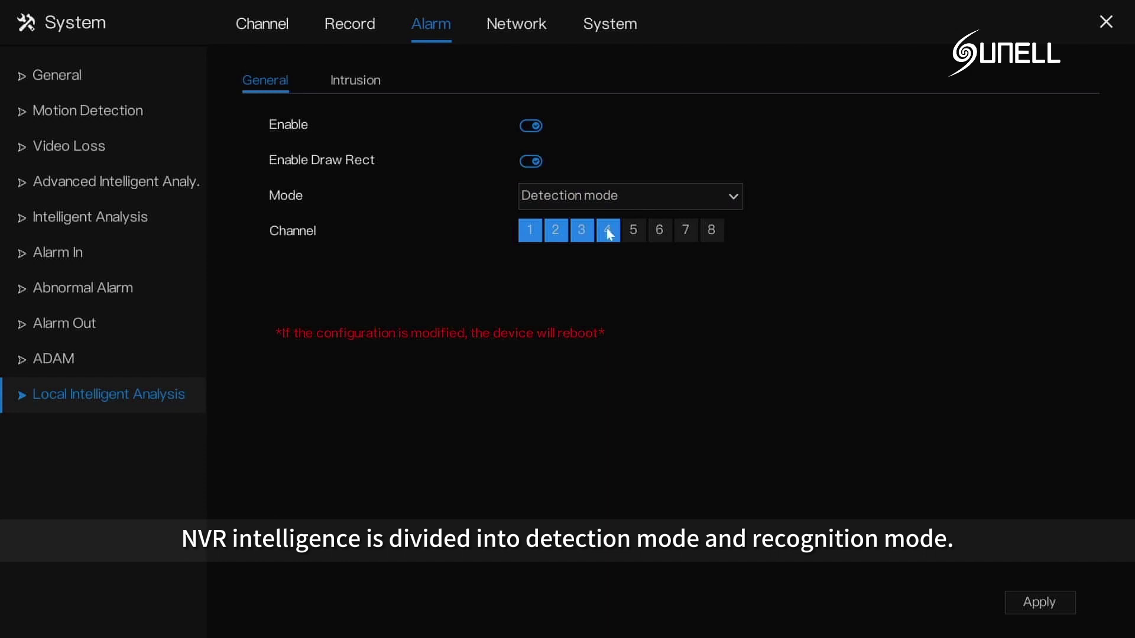
click(687, 232)
click(707, 230)
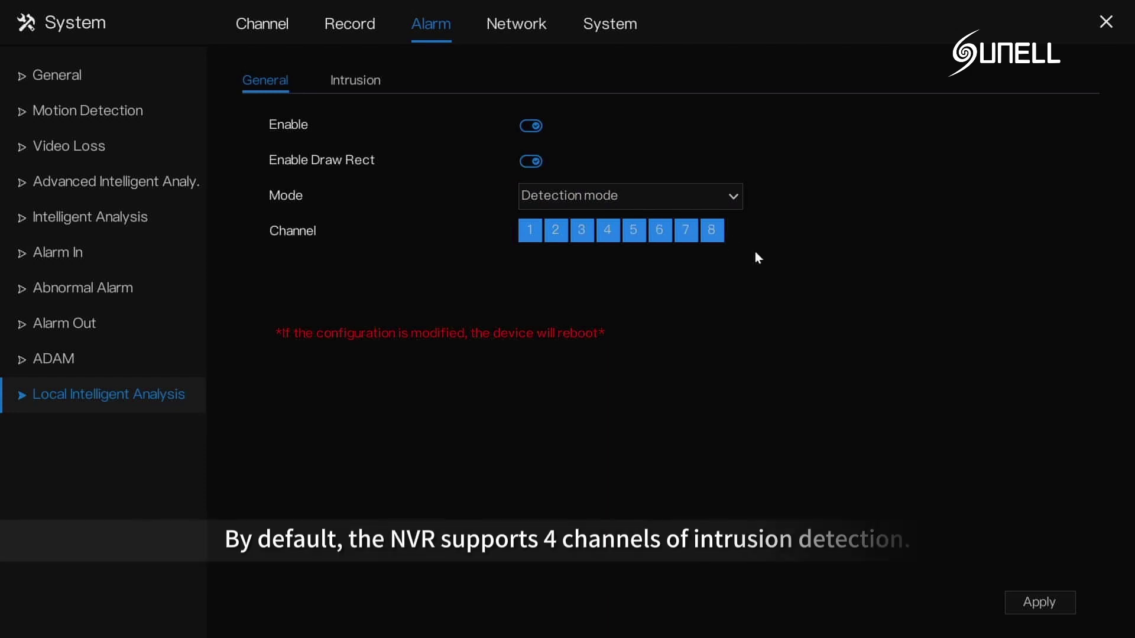
click(1036, 607)
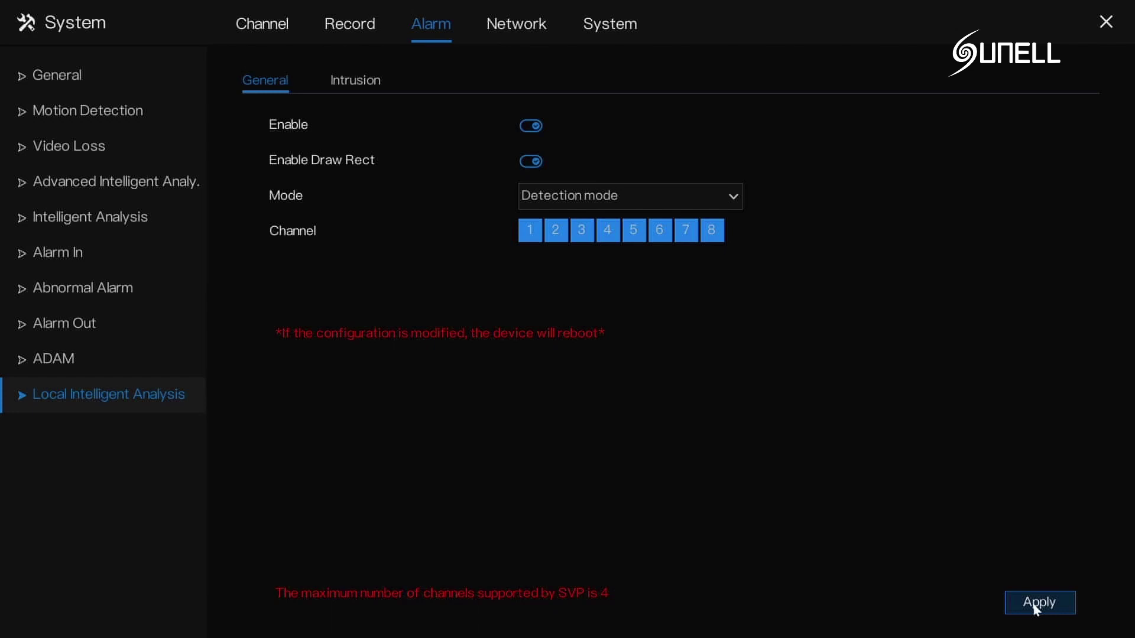
Deselect channels 3, 4, 5 and 6, leaving channels 1, 2, 7 and 8, and apply
click(638, 233)
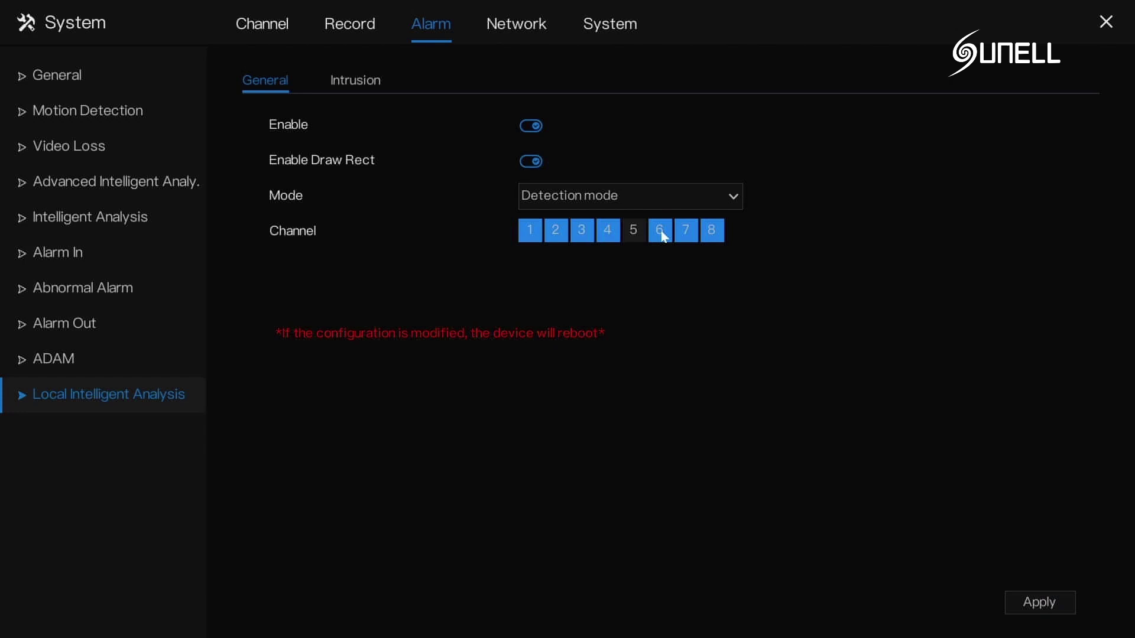
click(662, 234)
click(608, 231)
click(583, 232)
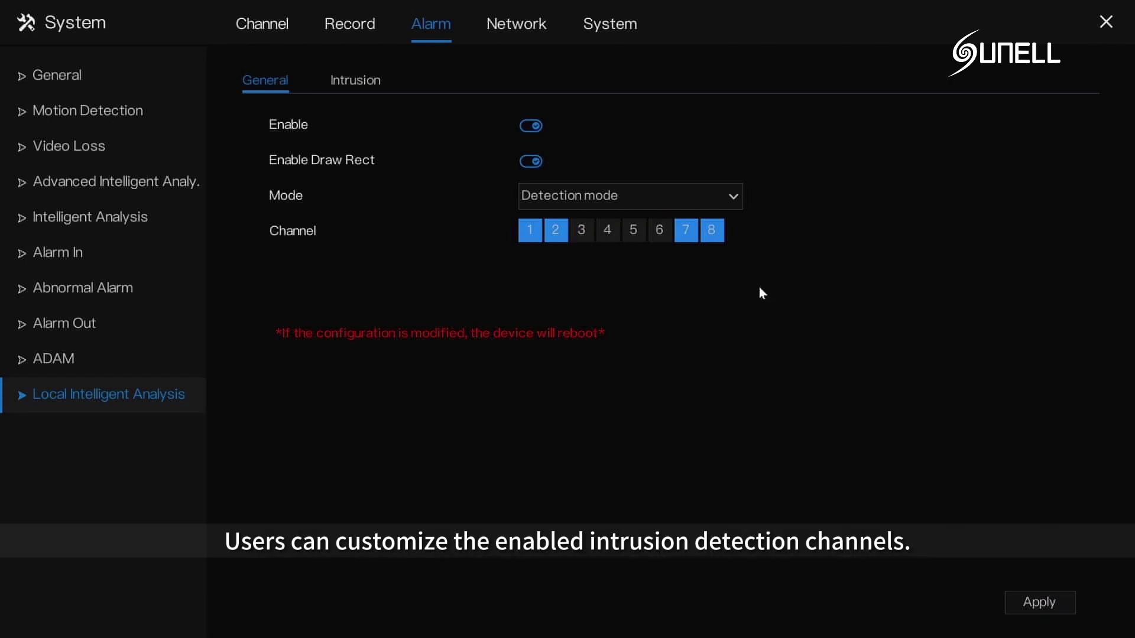
click(1039, 601)
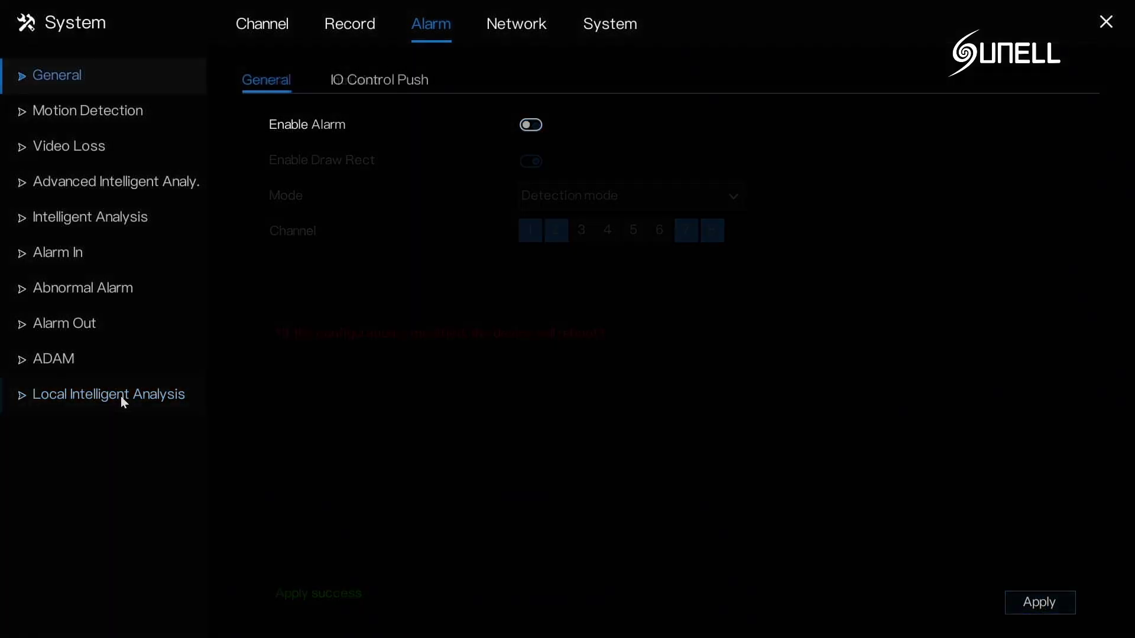
Turn on event recording, FTP upload and email alerts for intrusion events, and apply
click(355, 82)
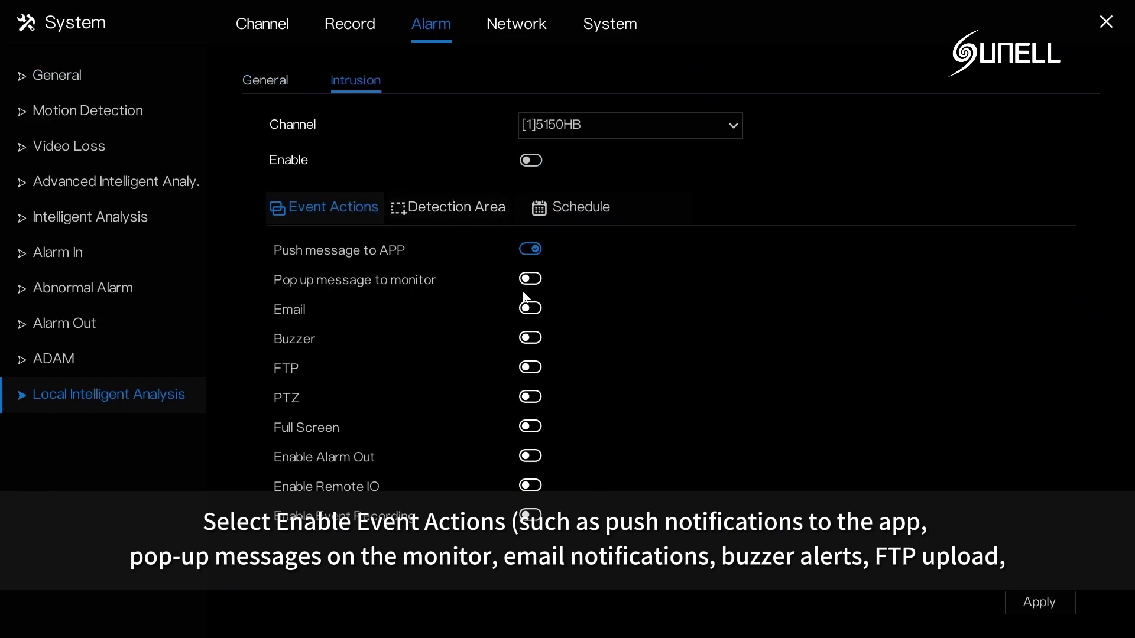
click(535, 515)
click(526, 374)
click(530, 311)
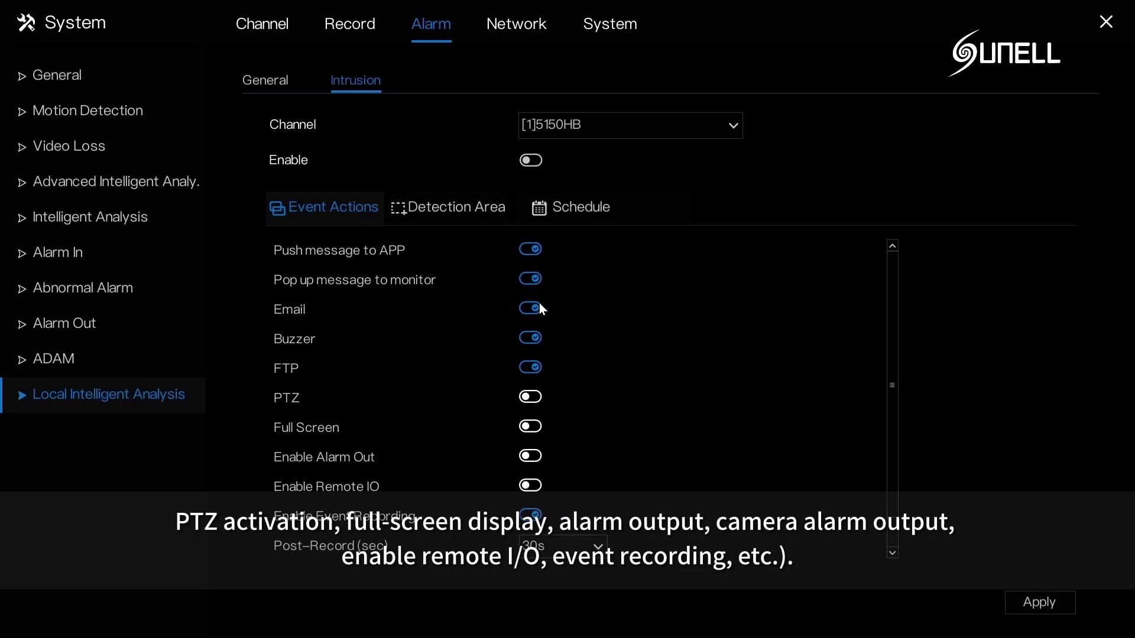
click(1015, 603)
Draw a four-sided intrusion detection polygon on channel 1's view
click(468, 209)
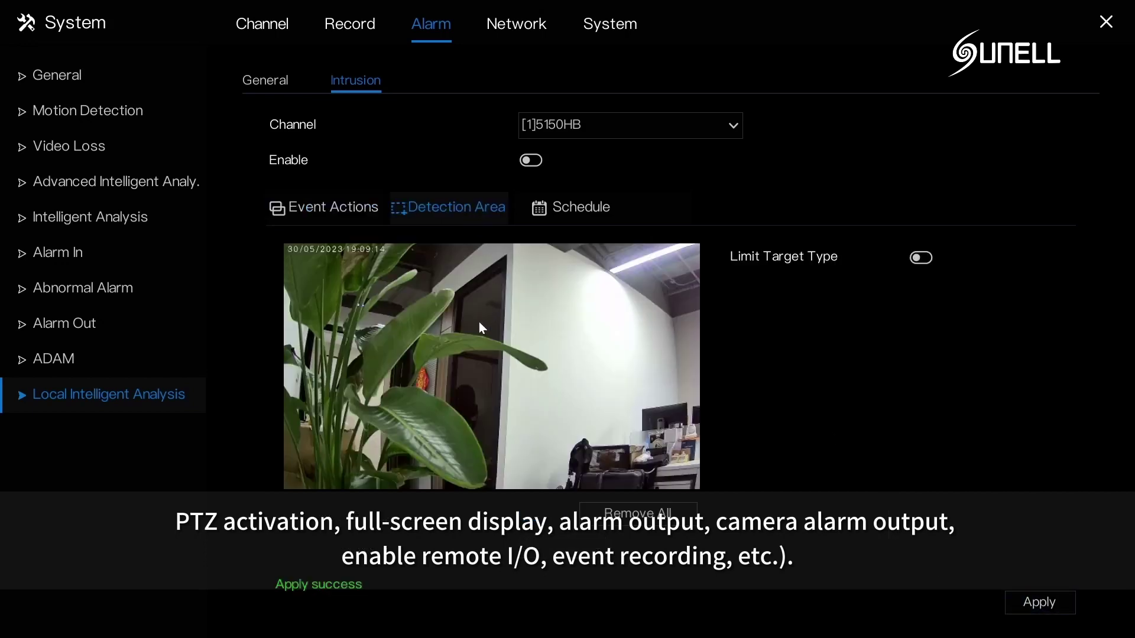
click(567, 284)
click(561, 477)
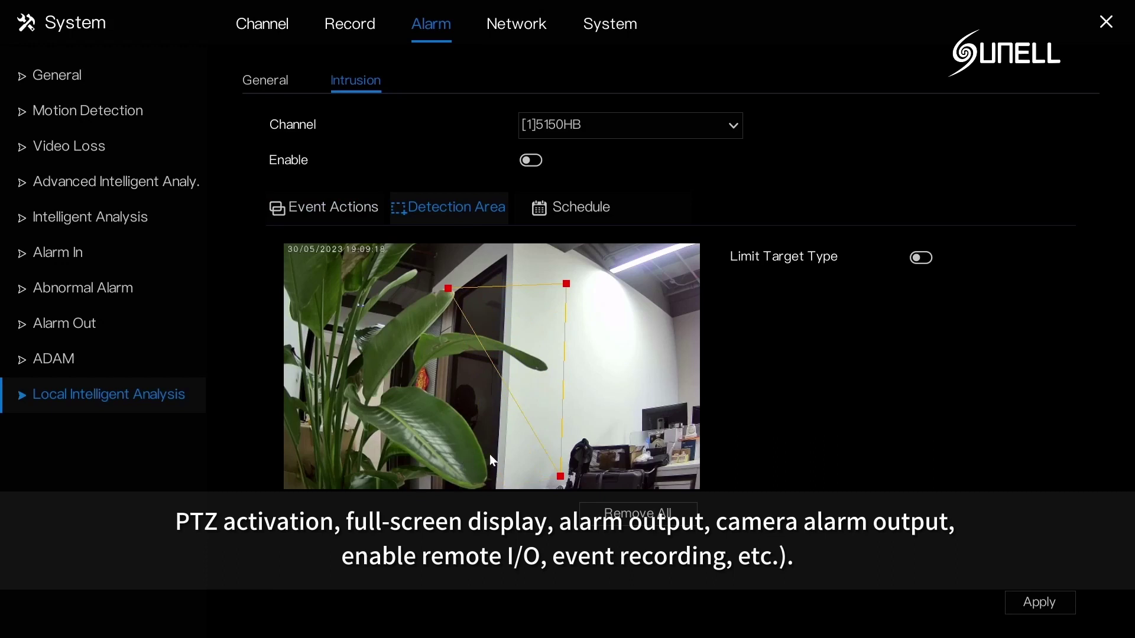
click(458, 309)
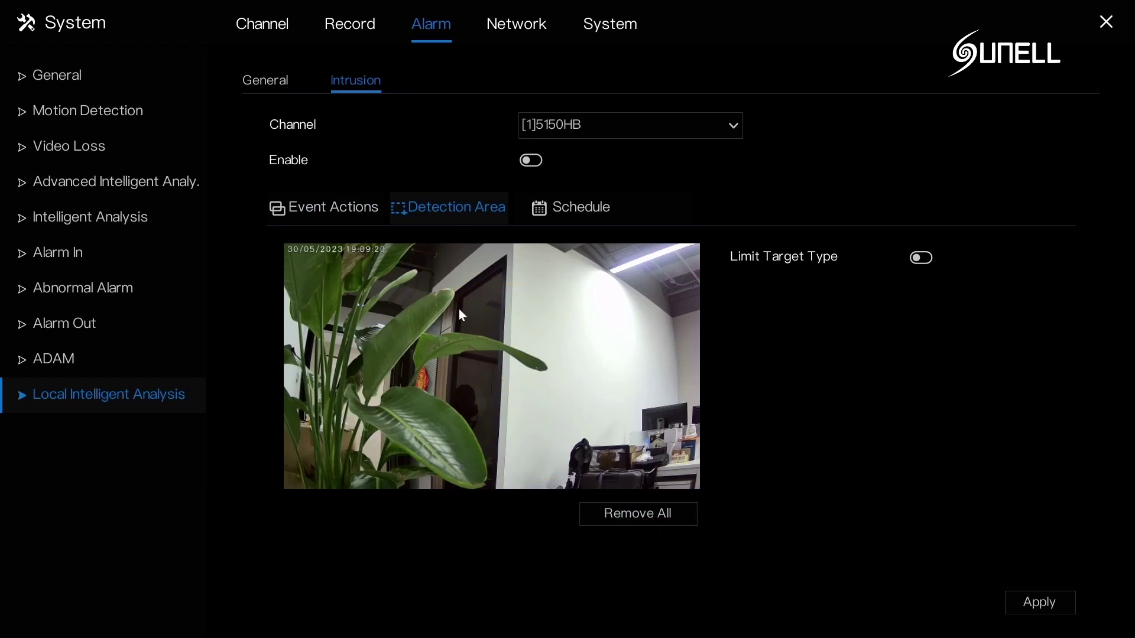
click(564, 304)
click(554, 479)
click(404, 469)
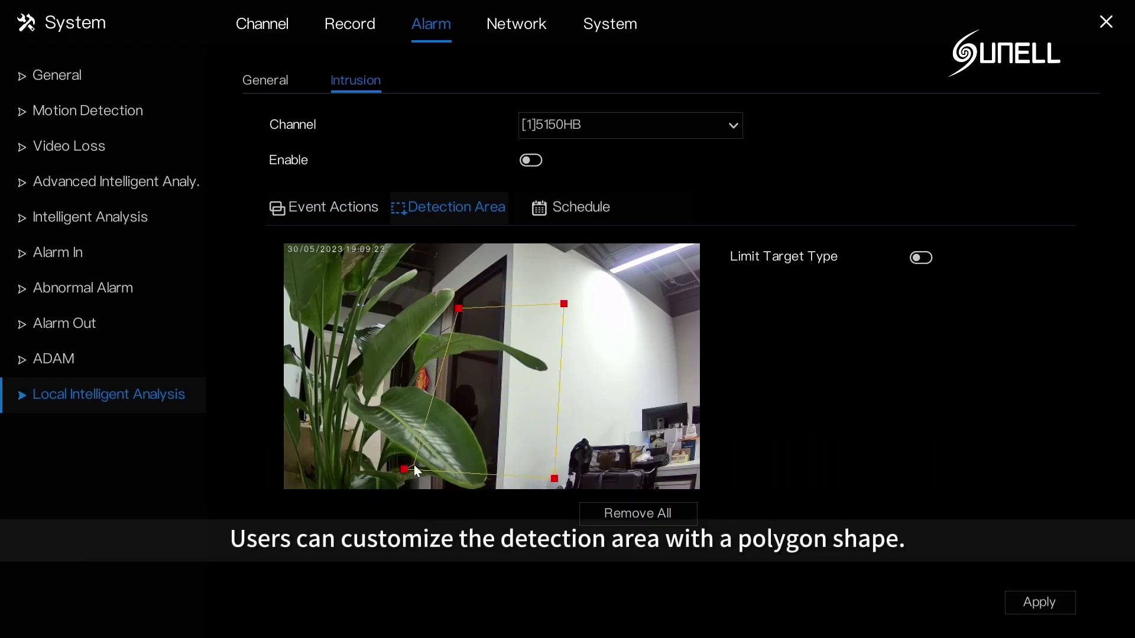
Enable Limit Target Type with Person as the target and apply
click(920, 258)
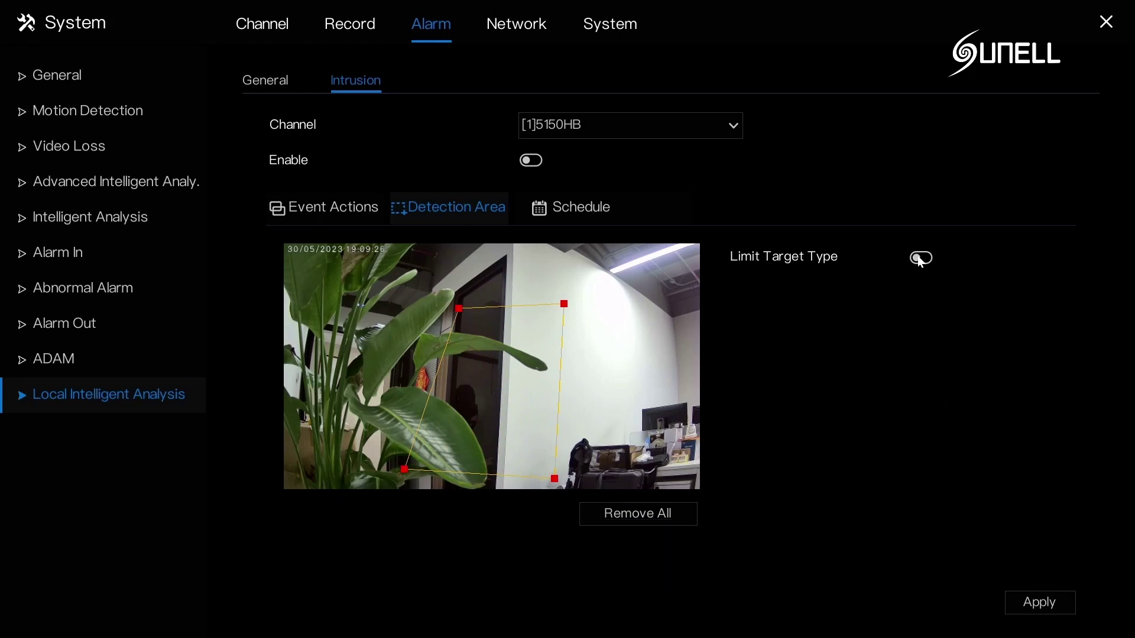
click(937, 303)
click(947, 353)
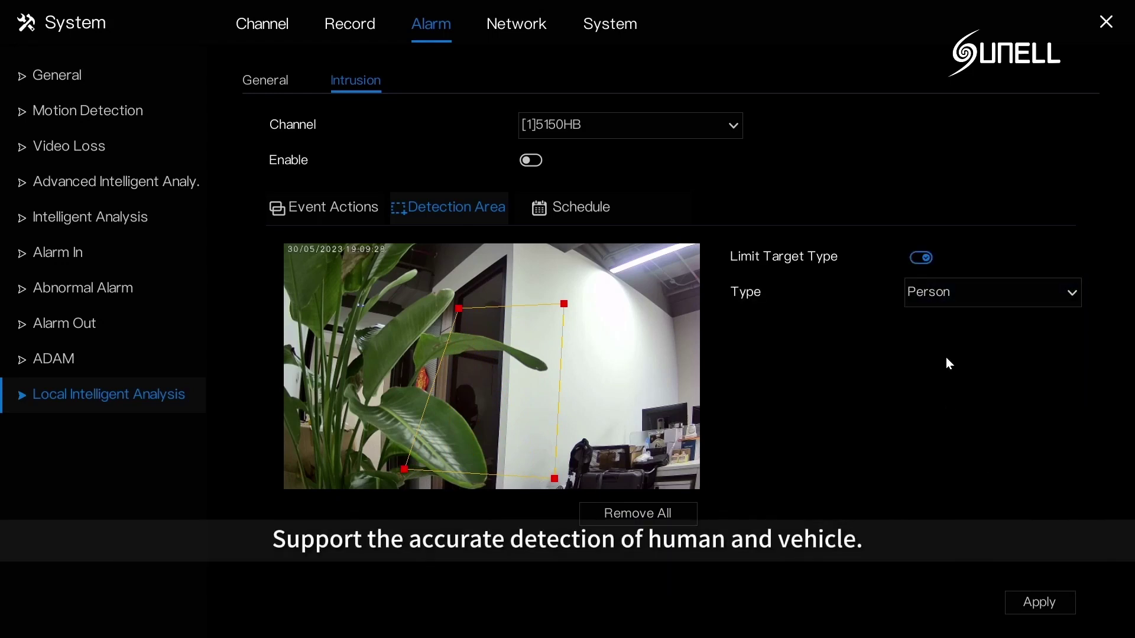
click(1041, 609)
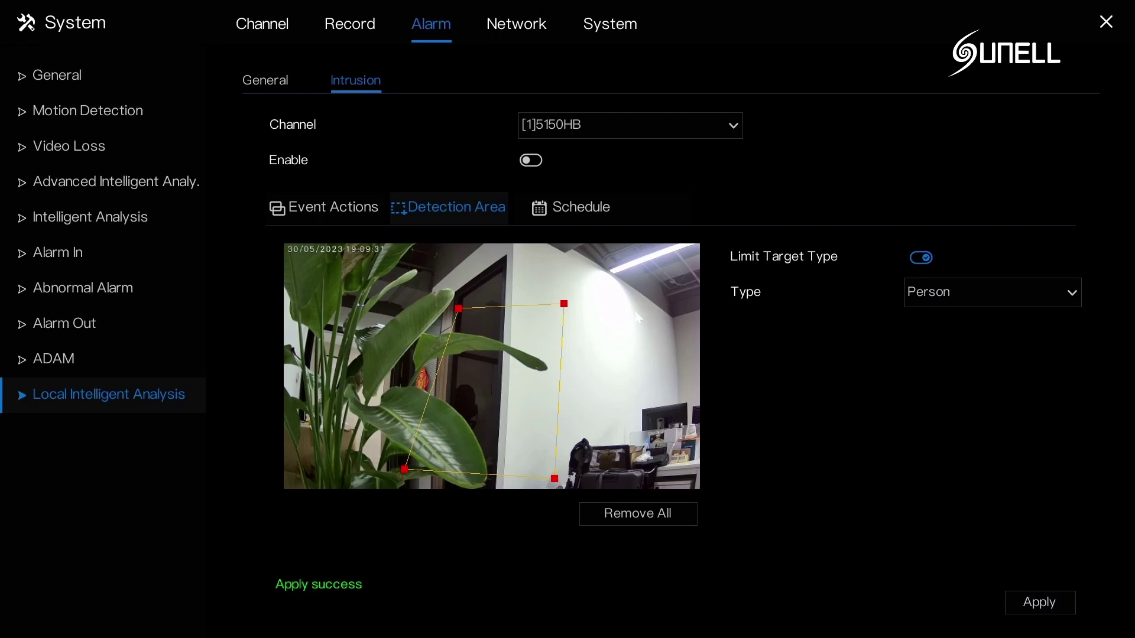
Remove 10:00–12:00 from every day's intrusion schedule, enable intrusion detection, and apply
click(598, 207)
drag(571, 288, 594, 438)
click(532, 160)
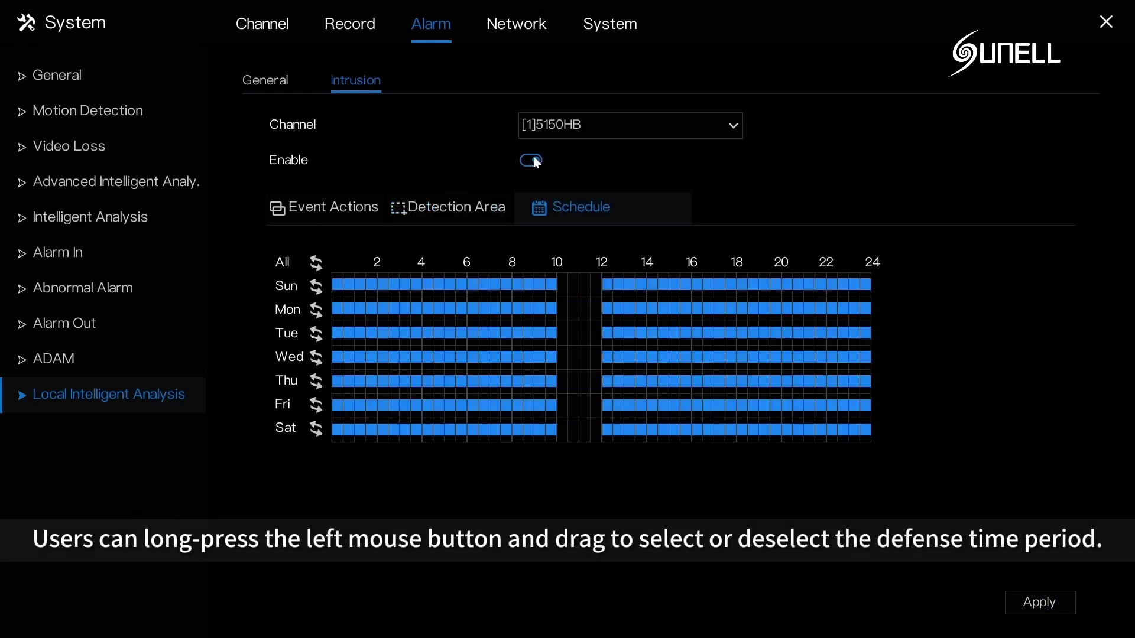
click(1031, 606)
Switch on Enable Alarm in Alarm General and apply
click(68, 80)
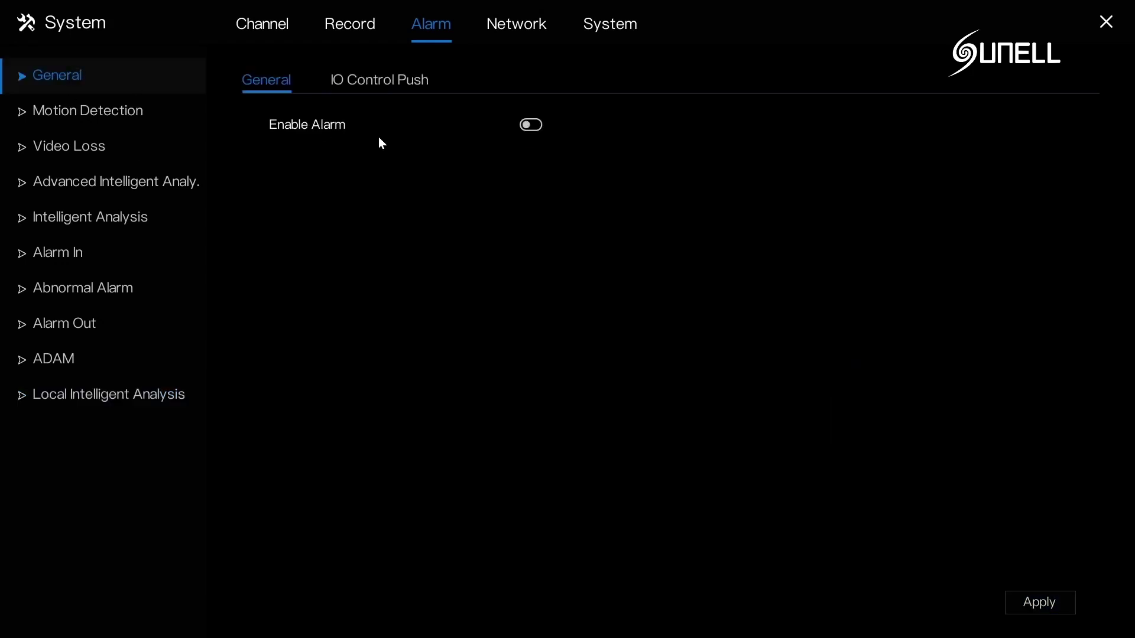
click(532, 125)
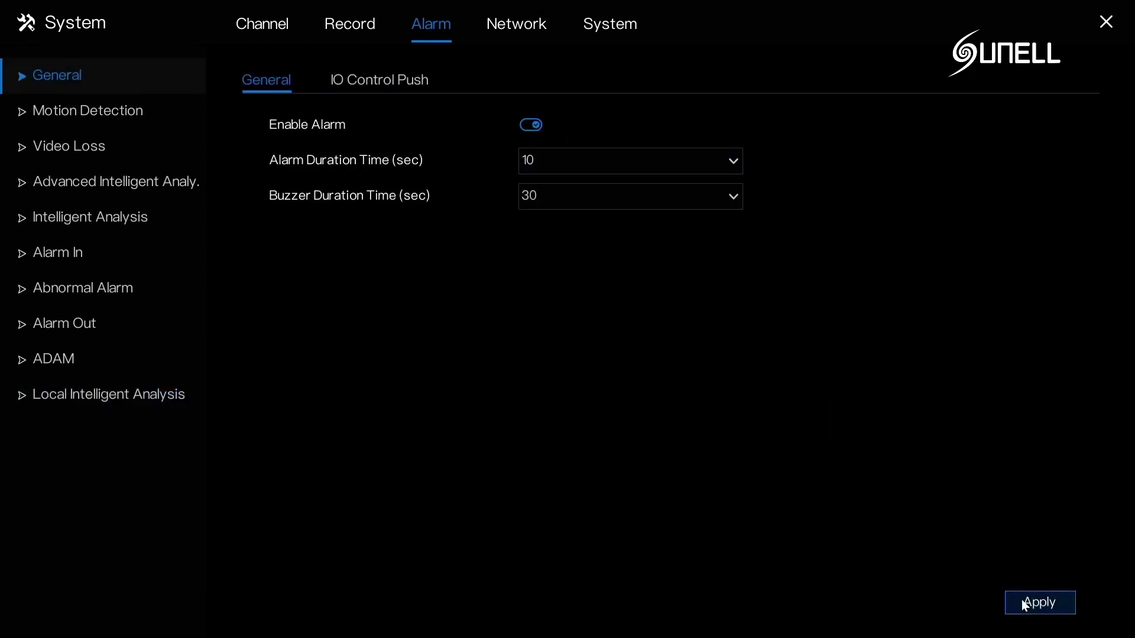
click(1041, 610)
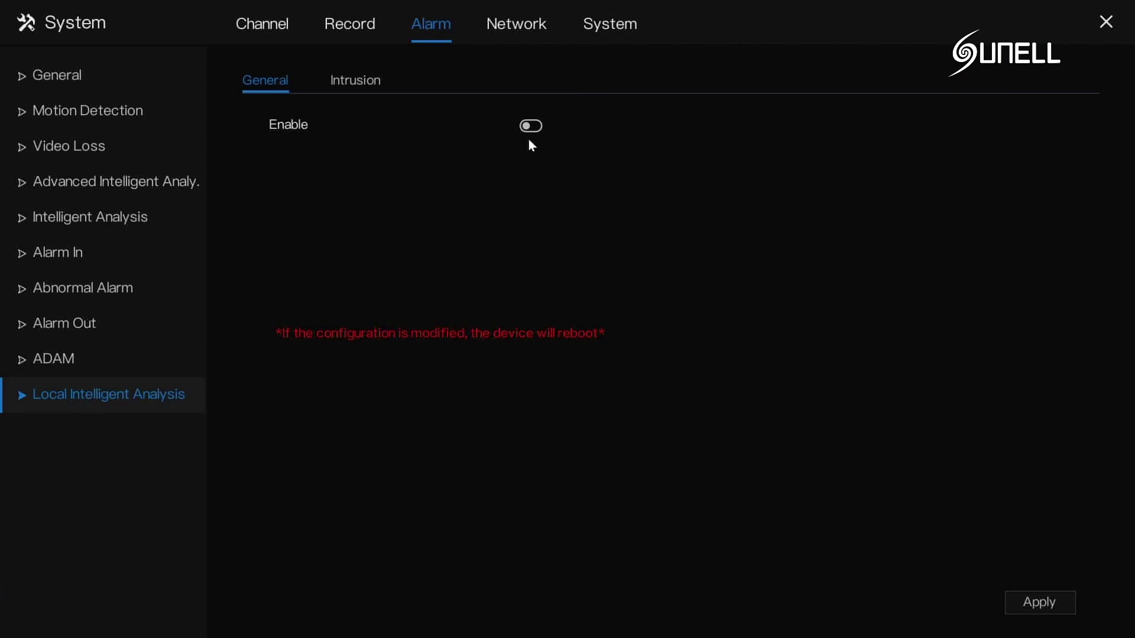
Enable local intelligent analysis in Recognize mode and select channels 1 through 8
click(529, 126)
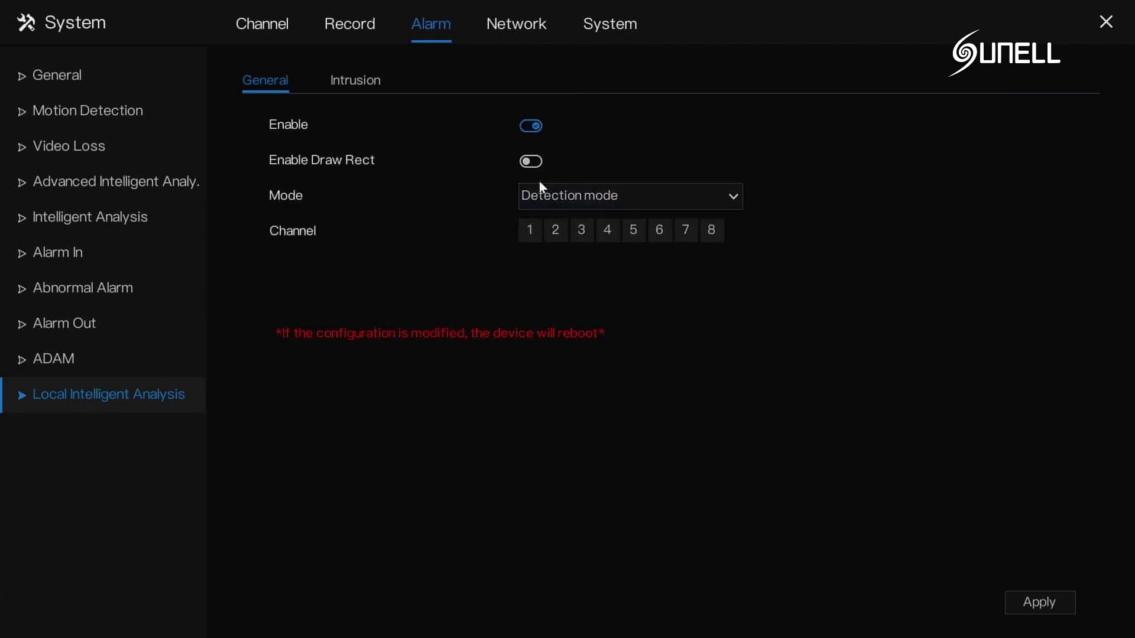
click(547, 201)
click(559, 252)
drag(531, 230, 733, 240)
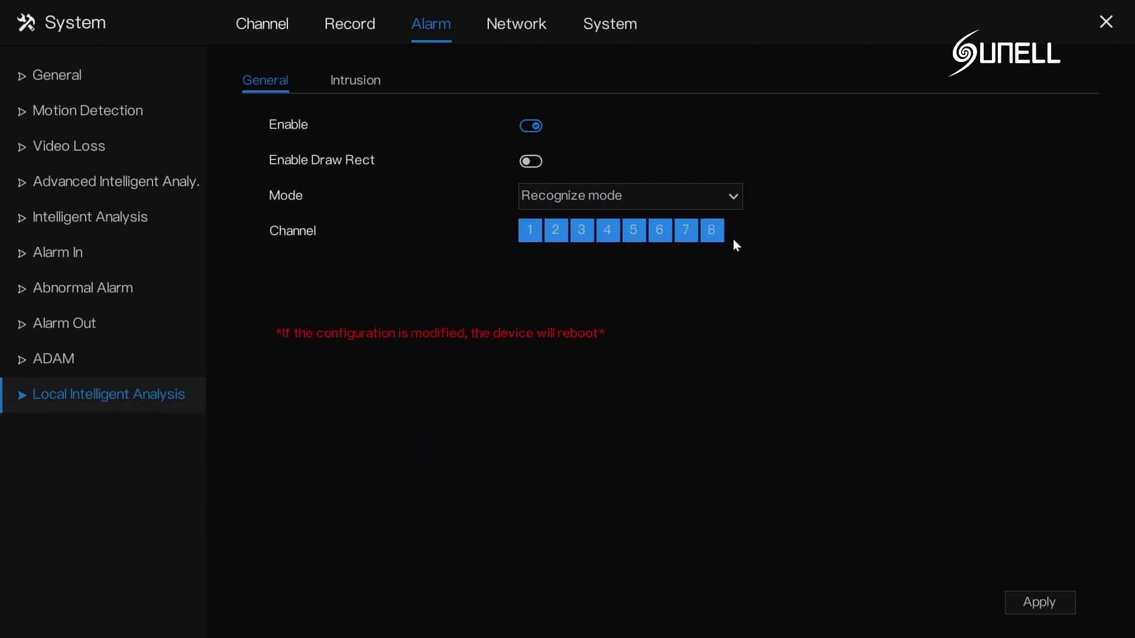
Turn on Enable Draw Rect, apply the local analysis settings, and launch AI Recognition
click(531, 160)
click(1043, 603)
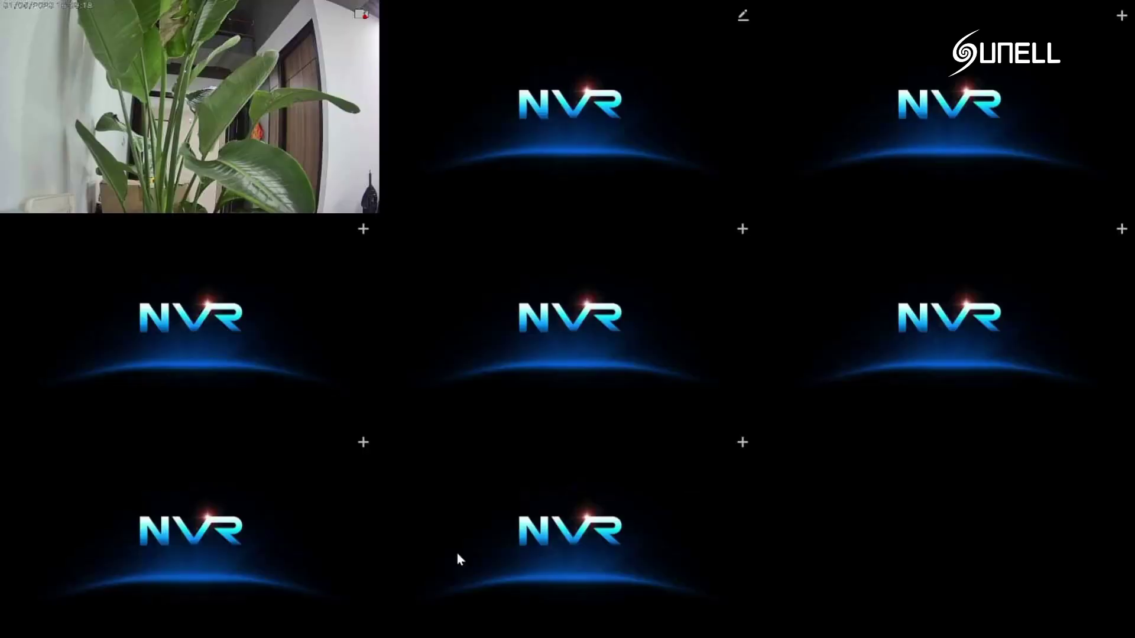
mouse_move(300, 632)
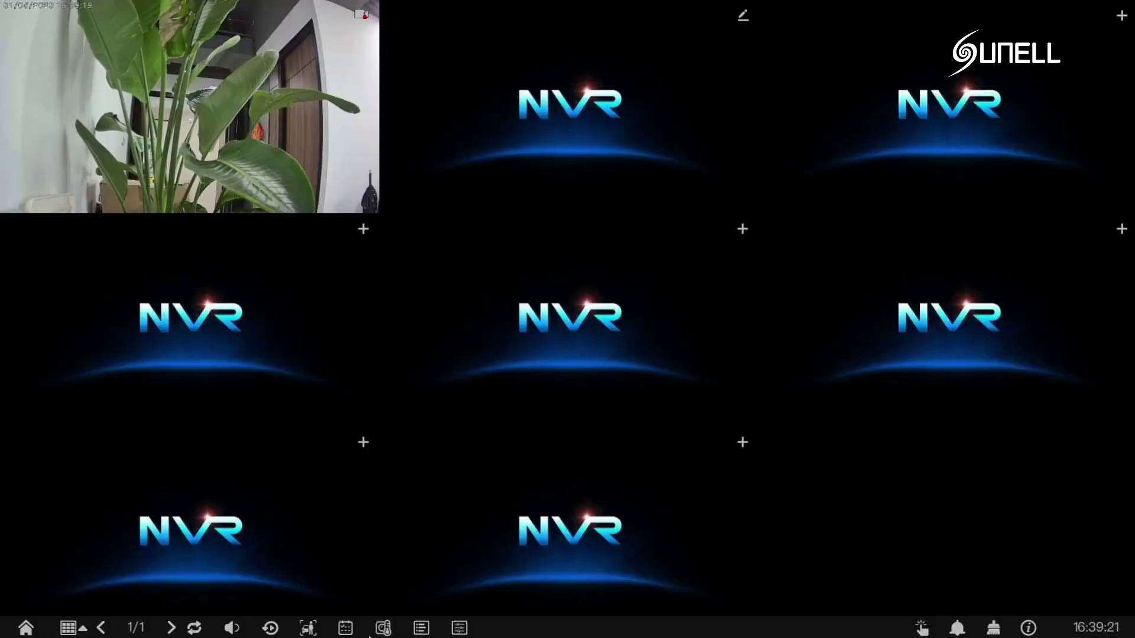
click(308, 629)
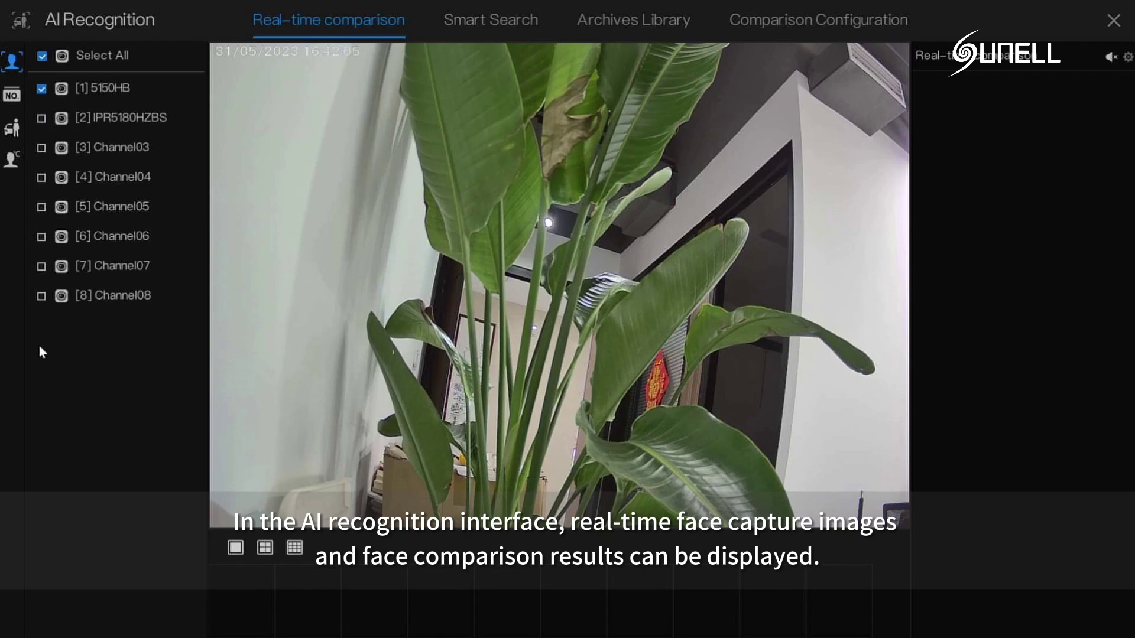
Browse the License Plate and Multi Objective recognition views, then leave AI Recognition
click(11, 95)
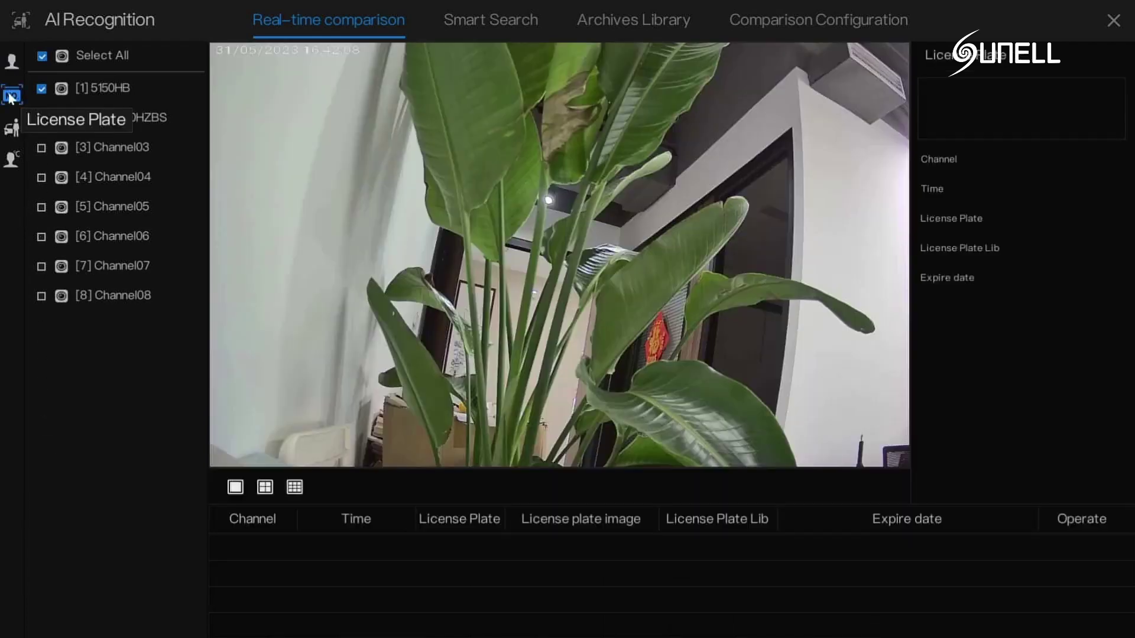
click(16, 129)
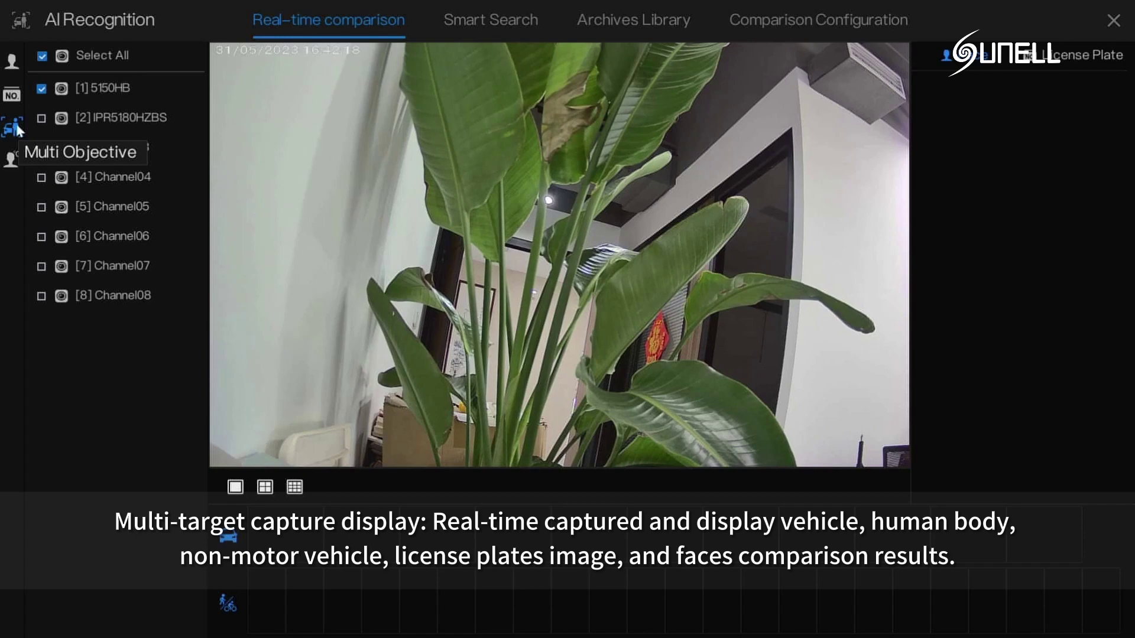
click(1082, 50)
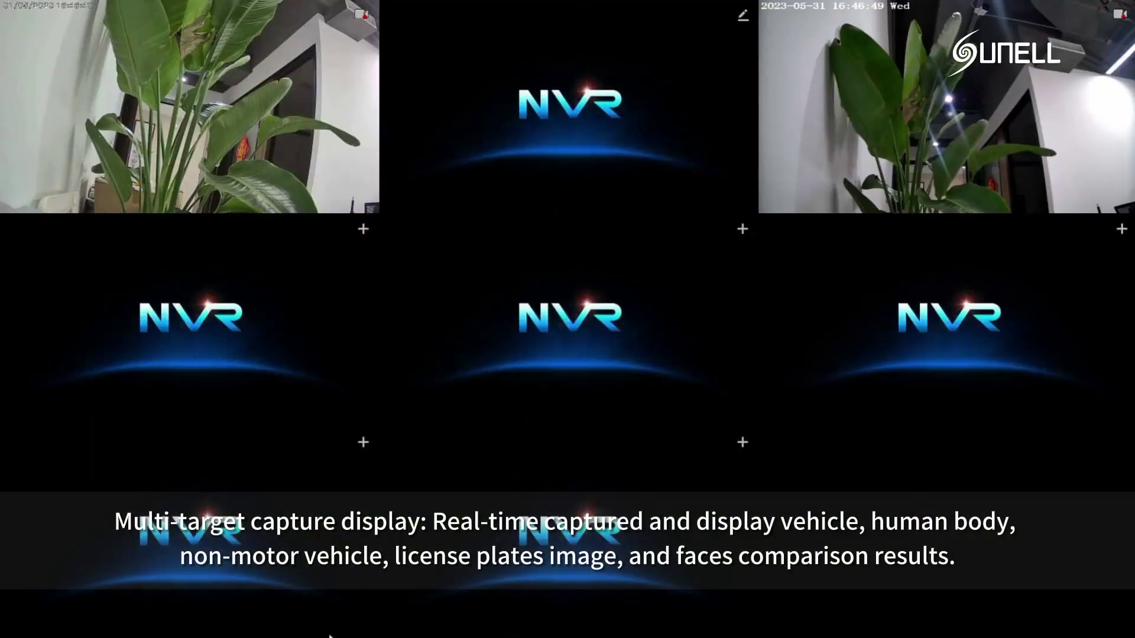
In smart playback, select channels 1, 2 and 3 (5150HB, IPR5180HZBS, Channel03)
click(270, 627)
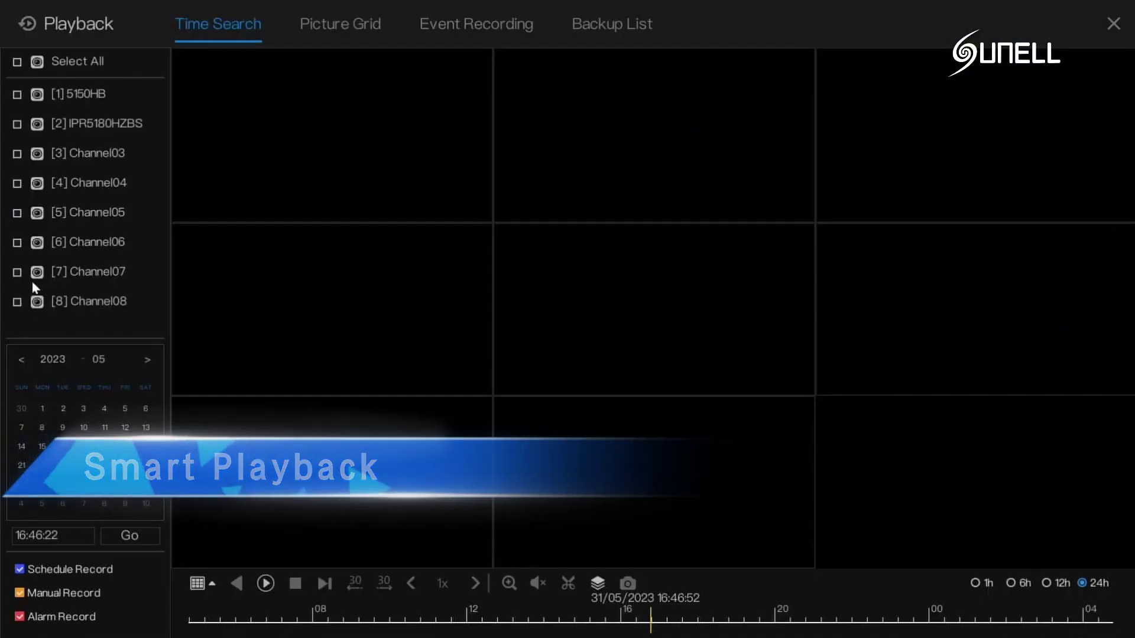
click(18, 95)
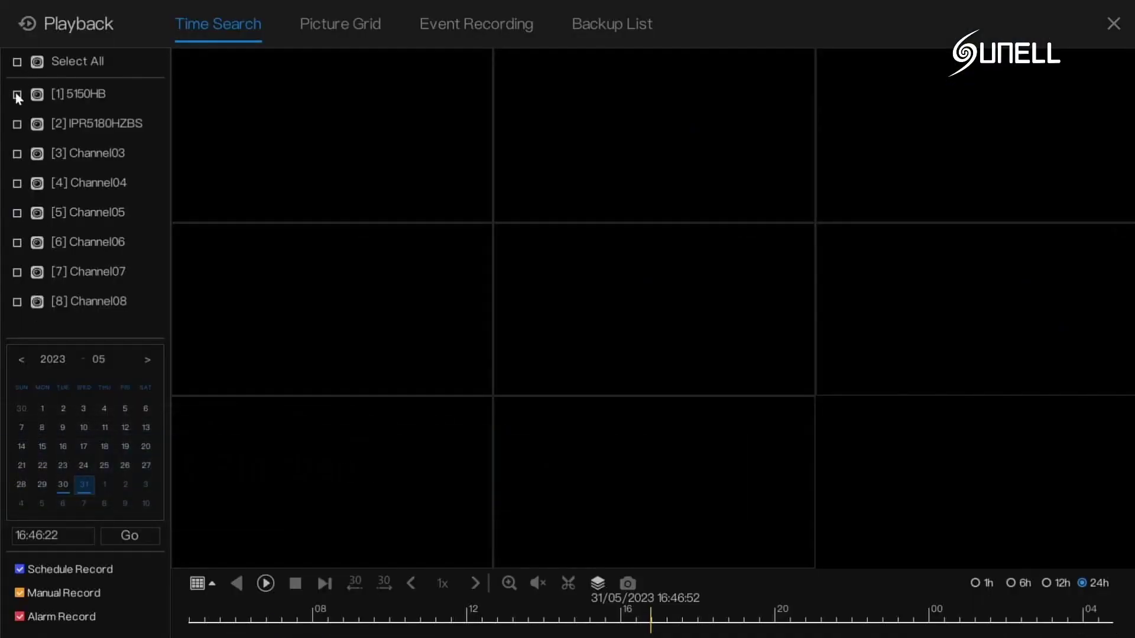
click(16, 155)
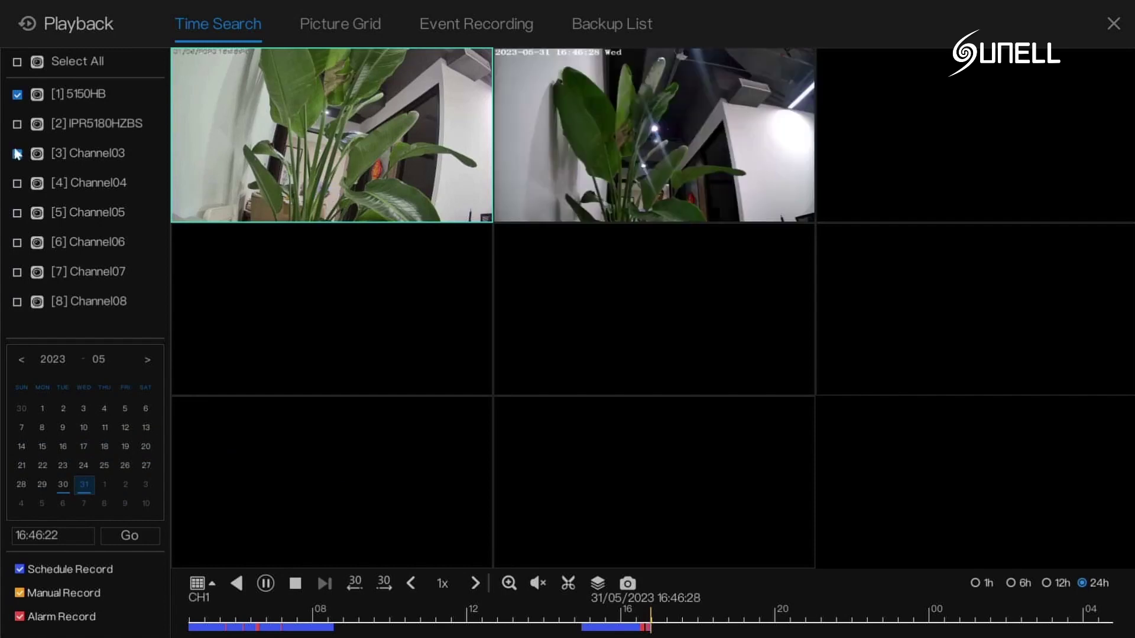
click(17, 126)
Jump playback to 30 May 2023 at 19:44:22
click(63, 485)
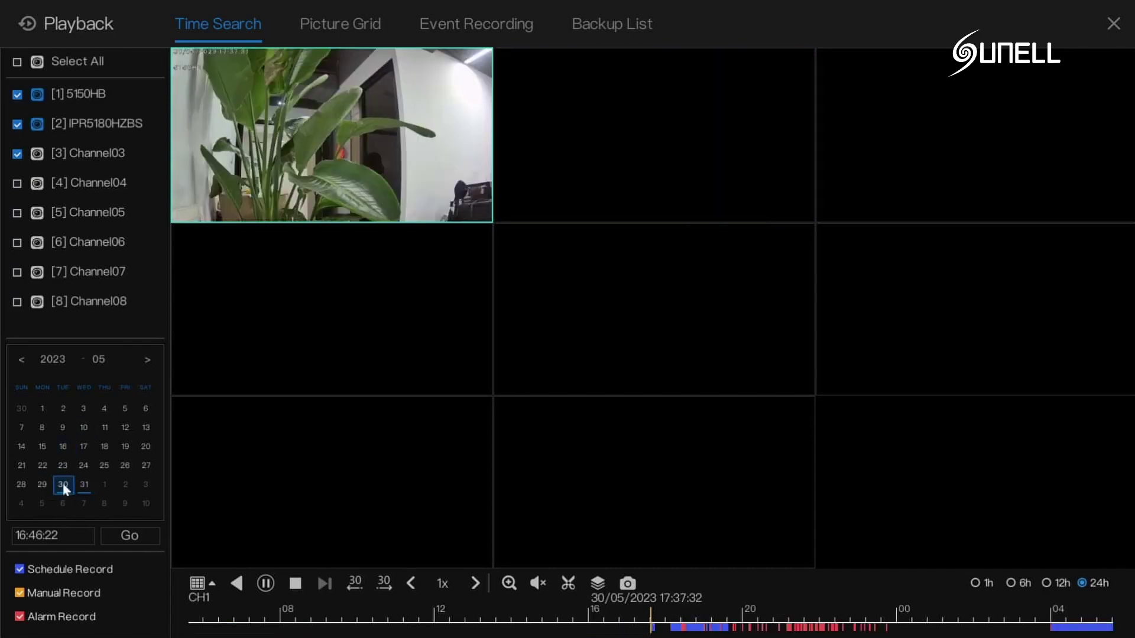
click(63, 534)
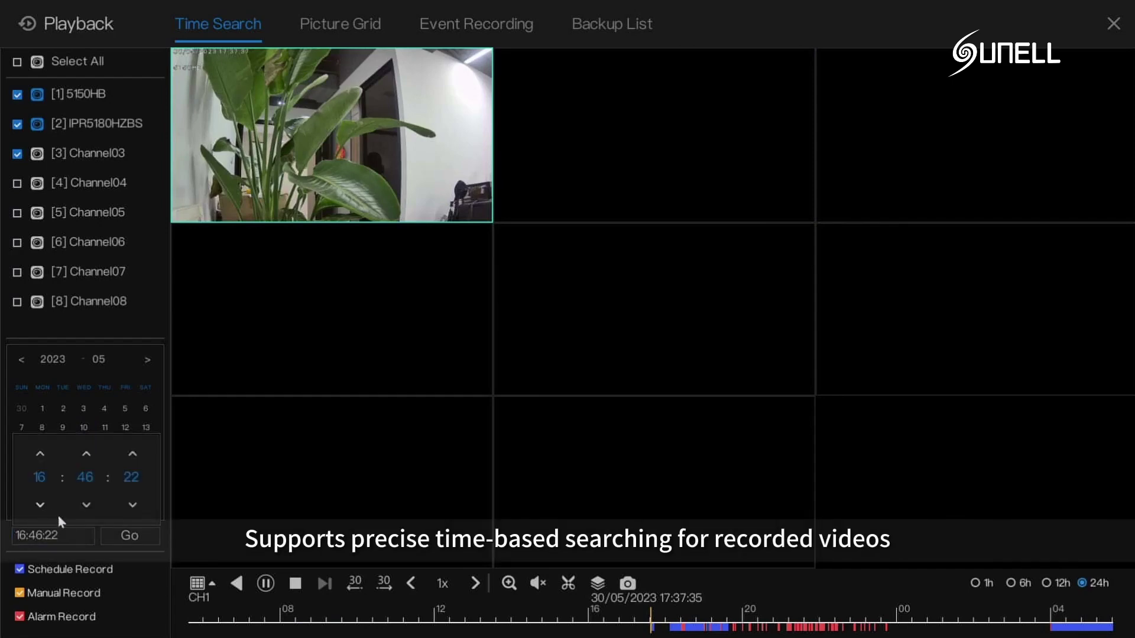
click(41, 506)
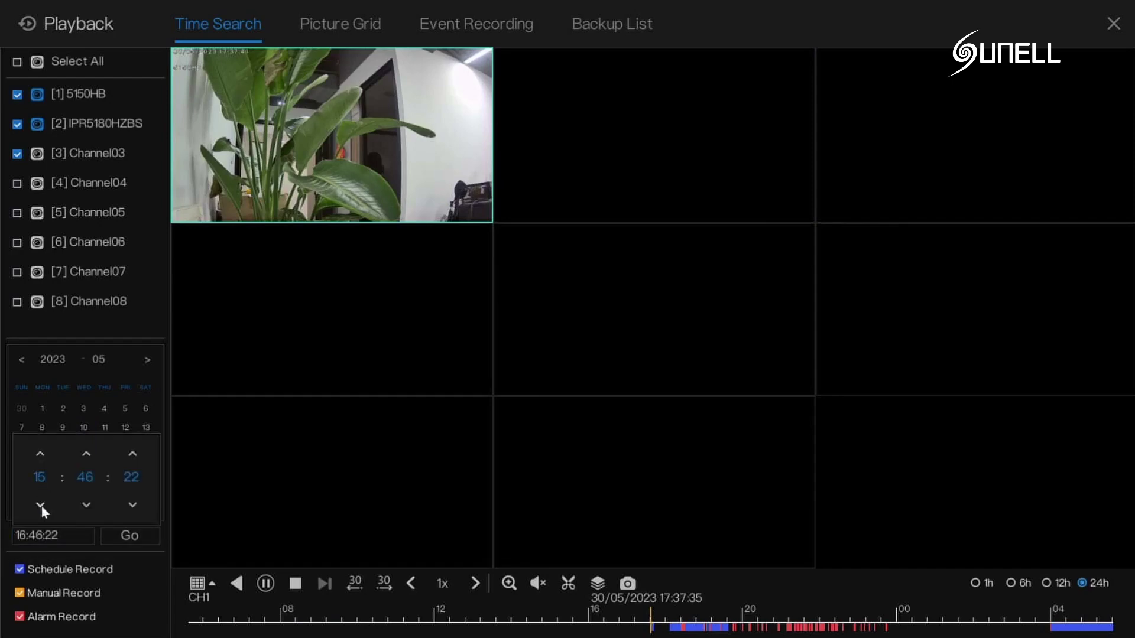
click(39, 455)
click(82, 530)
click(129, 536)
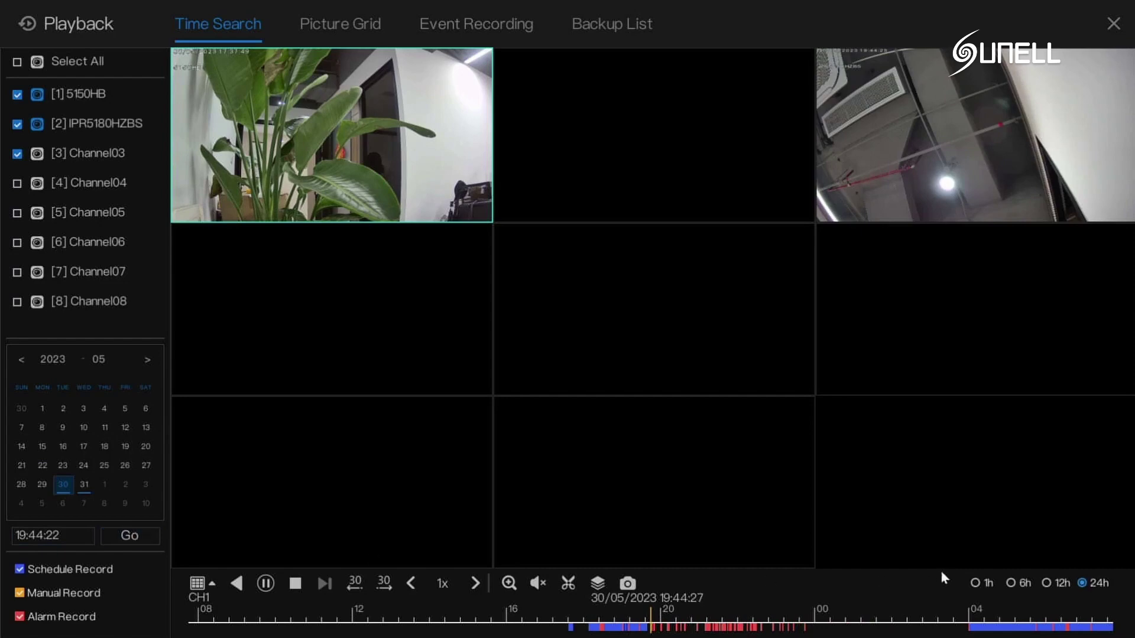
Set the timeline scale to 1 hour, then open and cancel Batch Backup
click(1045, 583)
click(1011, 584)
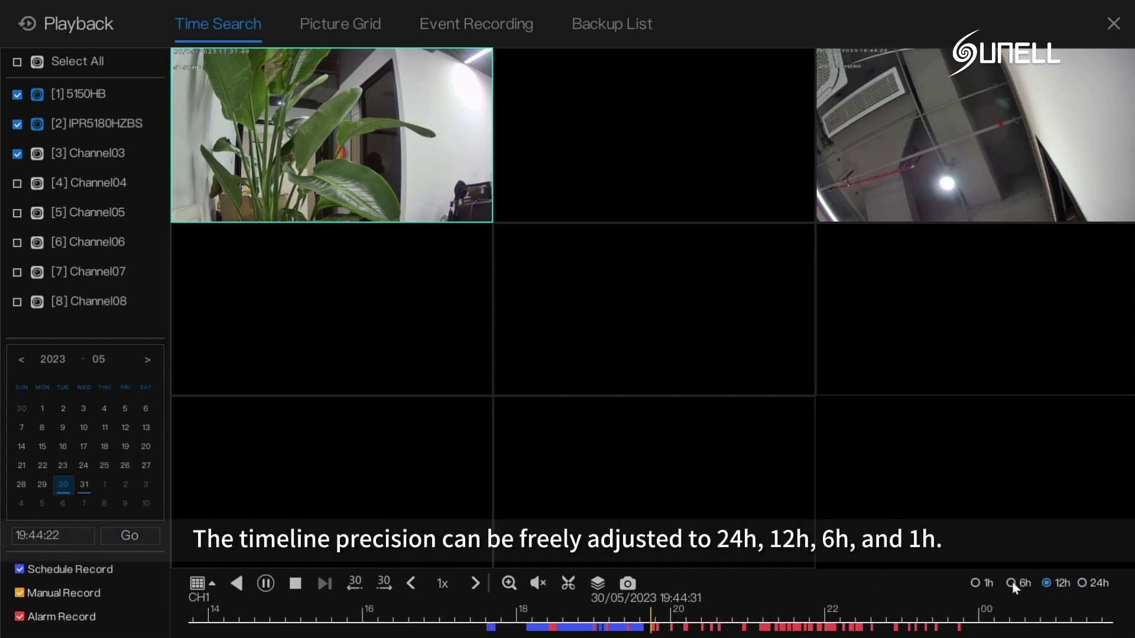
click(973, 583)
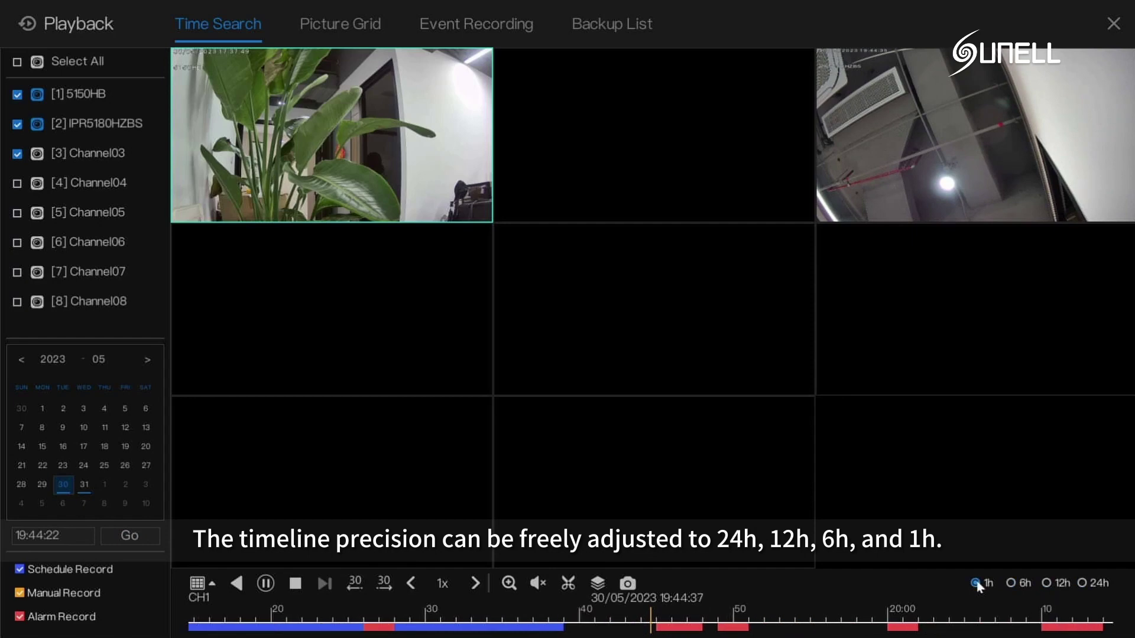
click(598, 586)
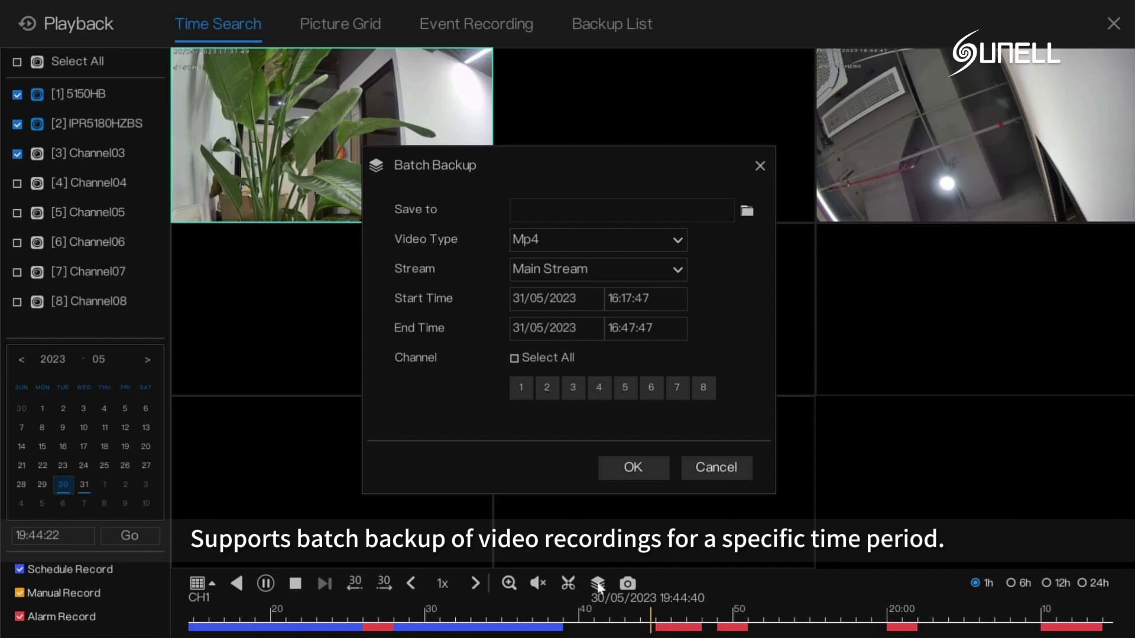
click(711, 474)
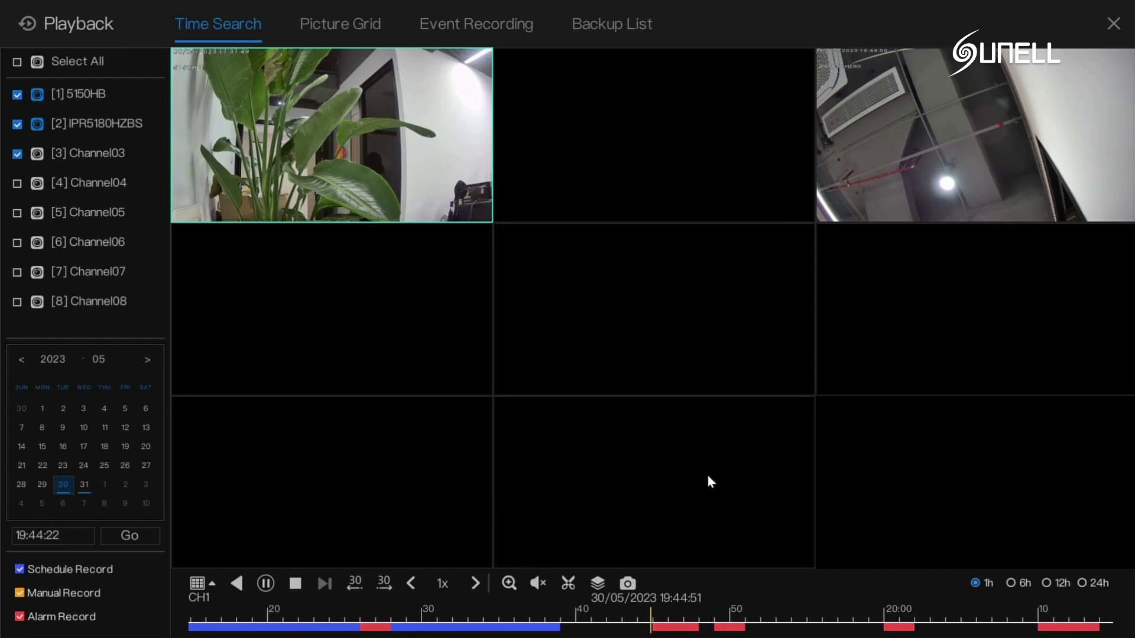
In Picture Grid for 30 May 2023, drill down to 20:10 minute thumbnails, play 20:10:00, then close the replay
click(356, 30)
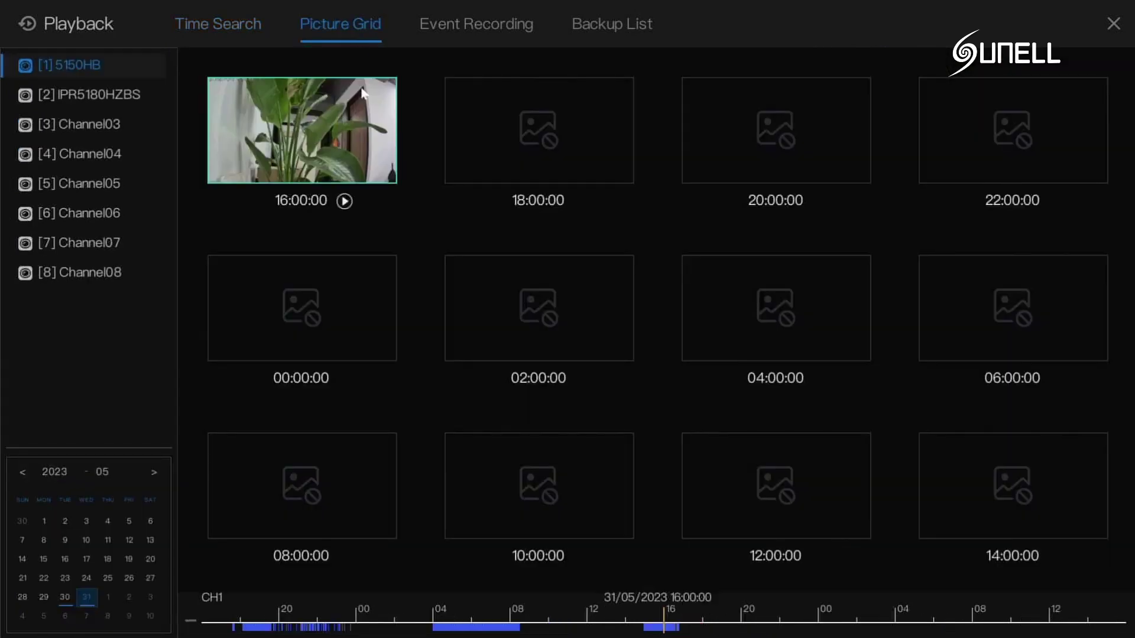
click(65, 597)
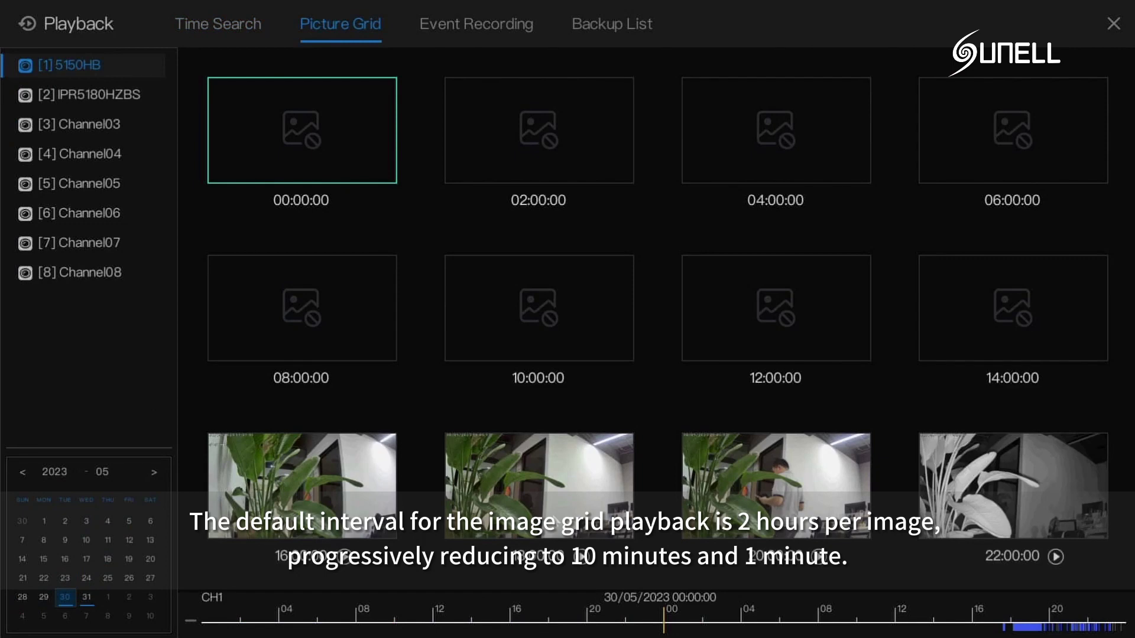
double_click(776, 486)
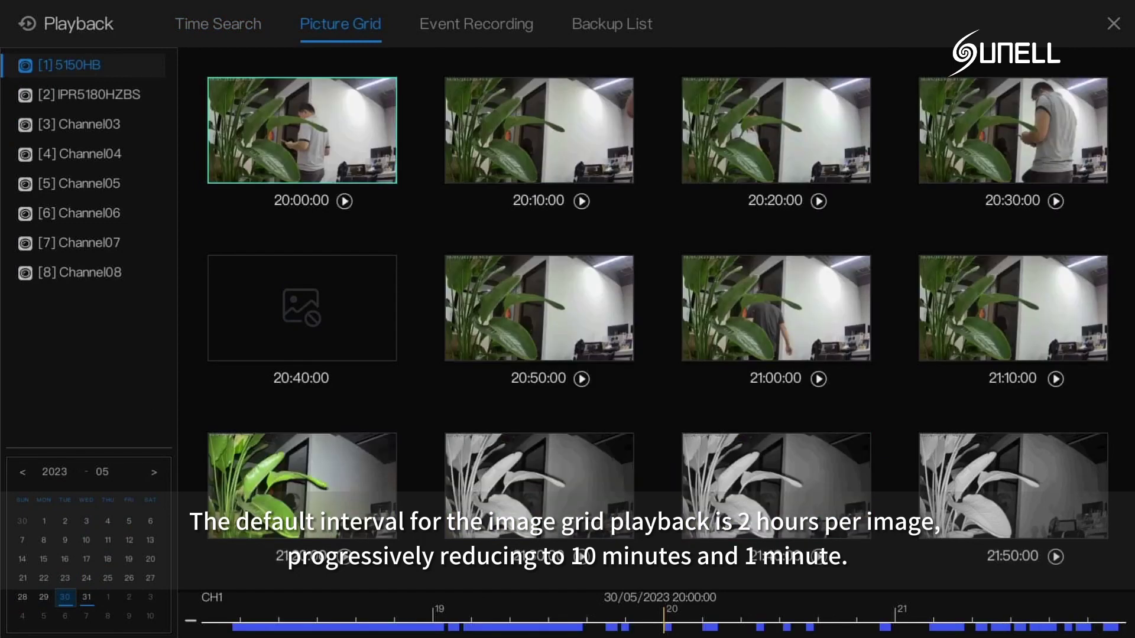
double_click(473, 152)
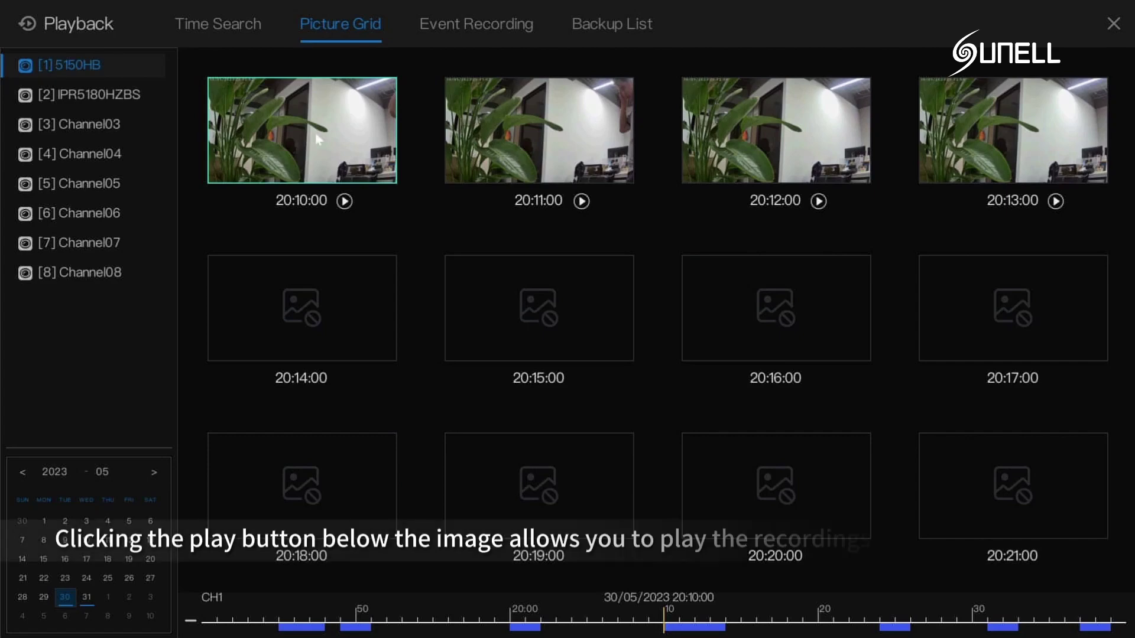
click(345, 202)
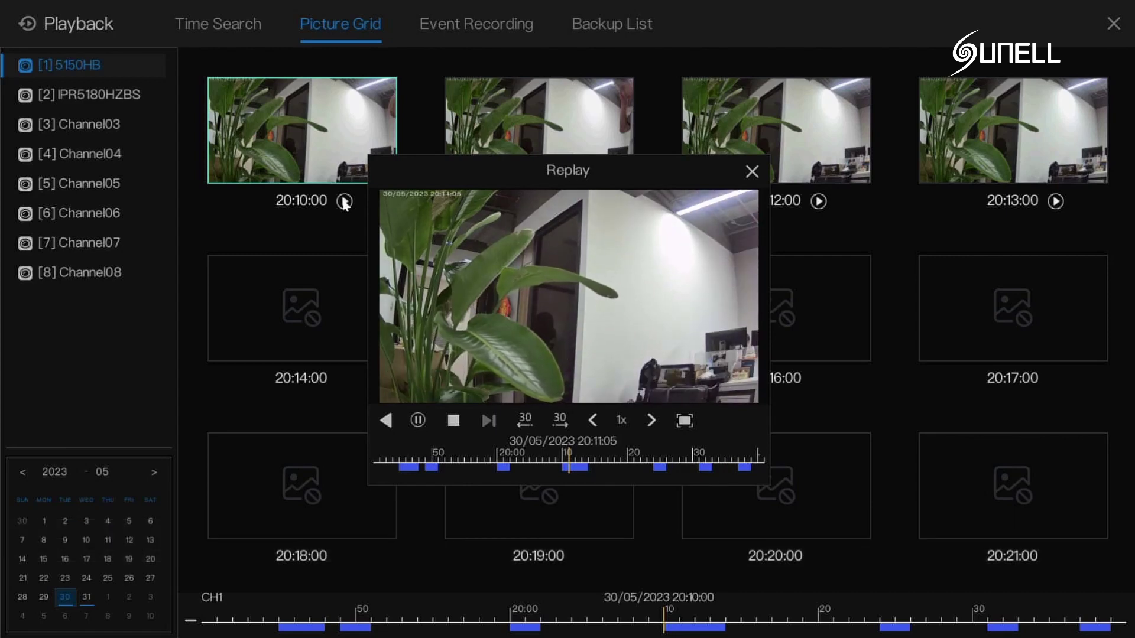
click(750, 172)
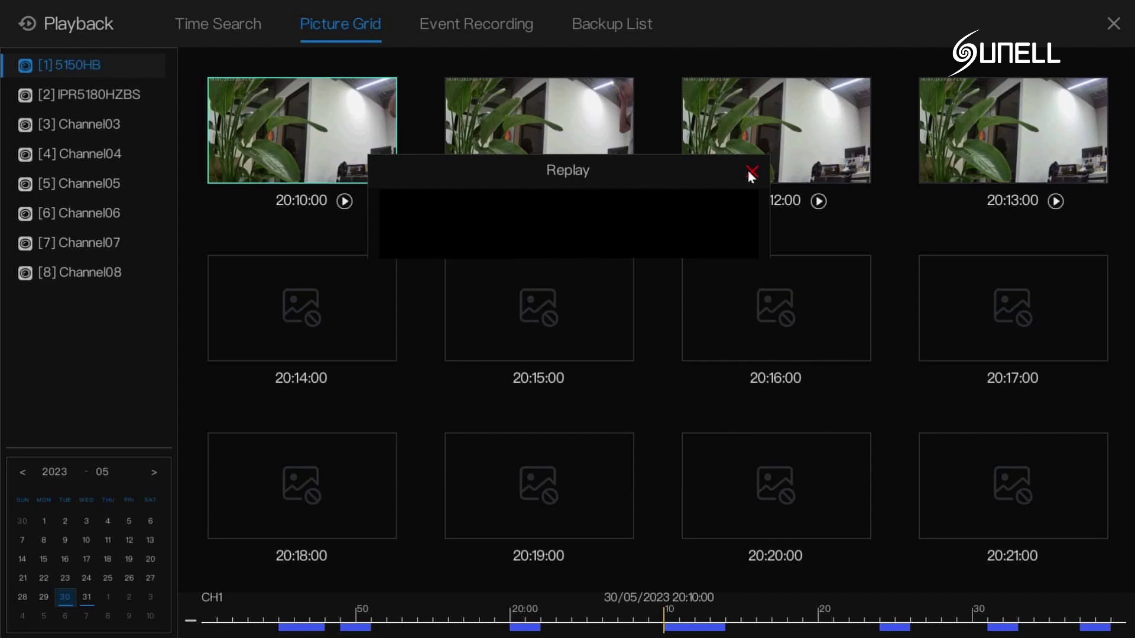
Search event recordings with Intelligent Analysis types included and replay the first motion event, at 19:49:21
click(506, 22)
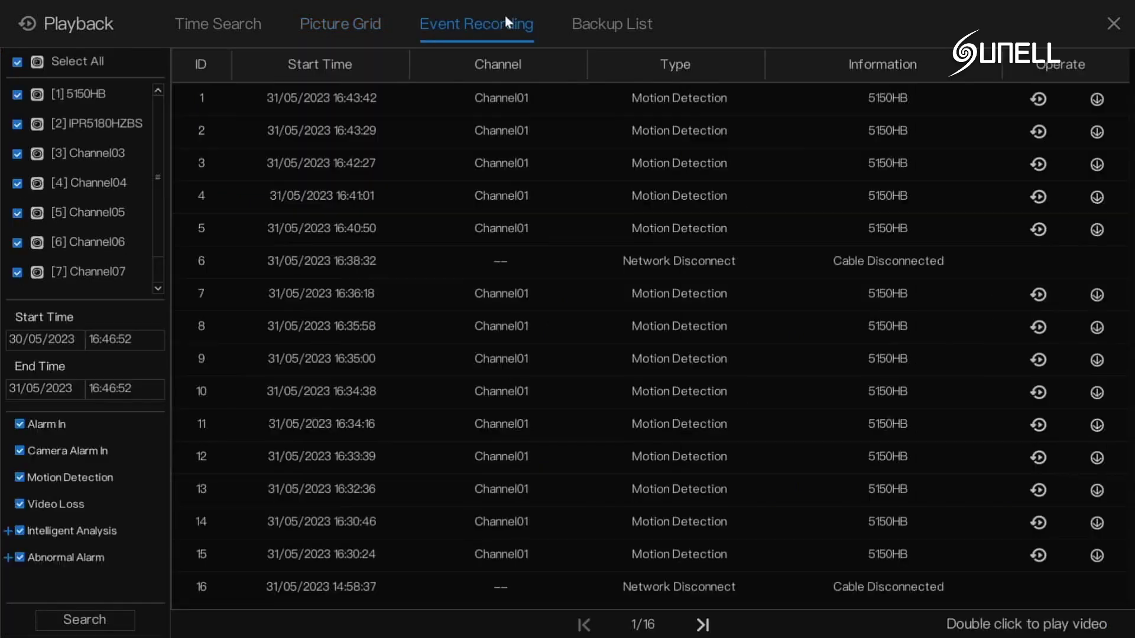
click(7, 530)
scroll(110, 470, down, 10)
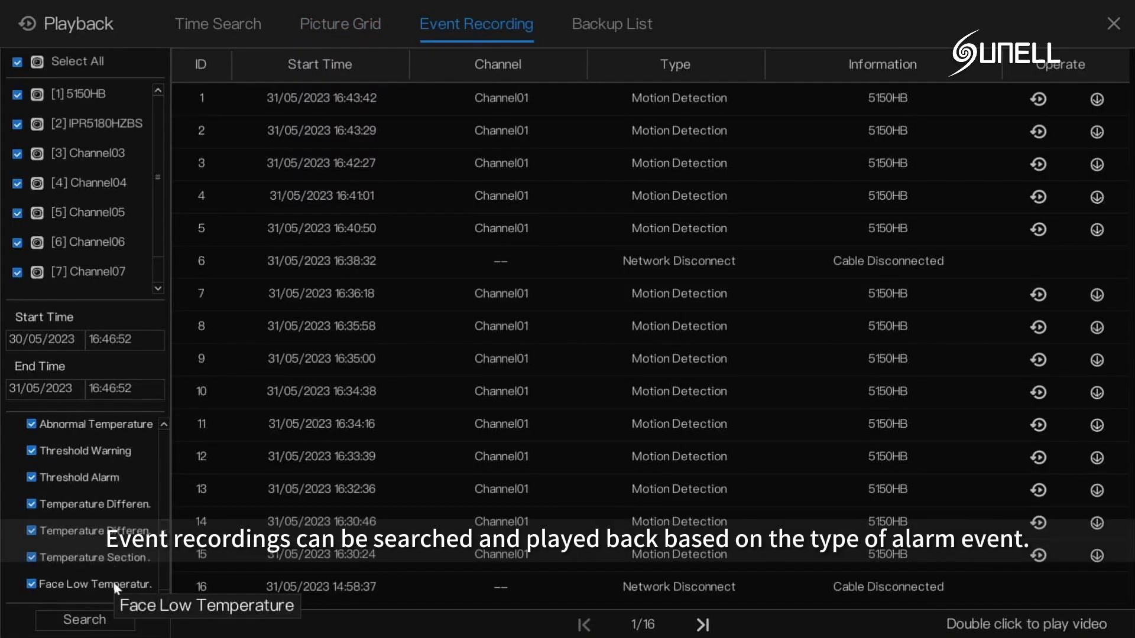
click(85, 620)
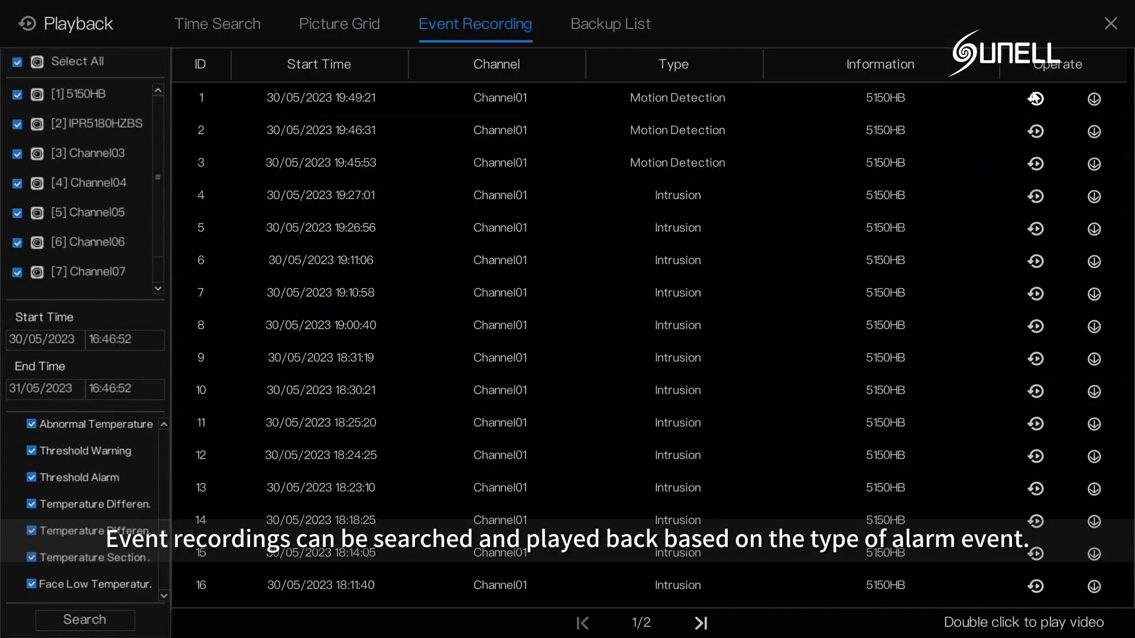
click(1035, 99)
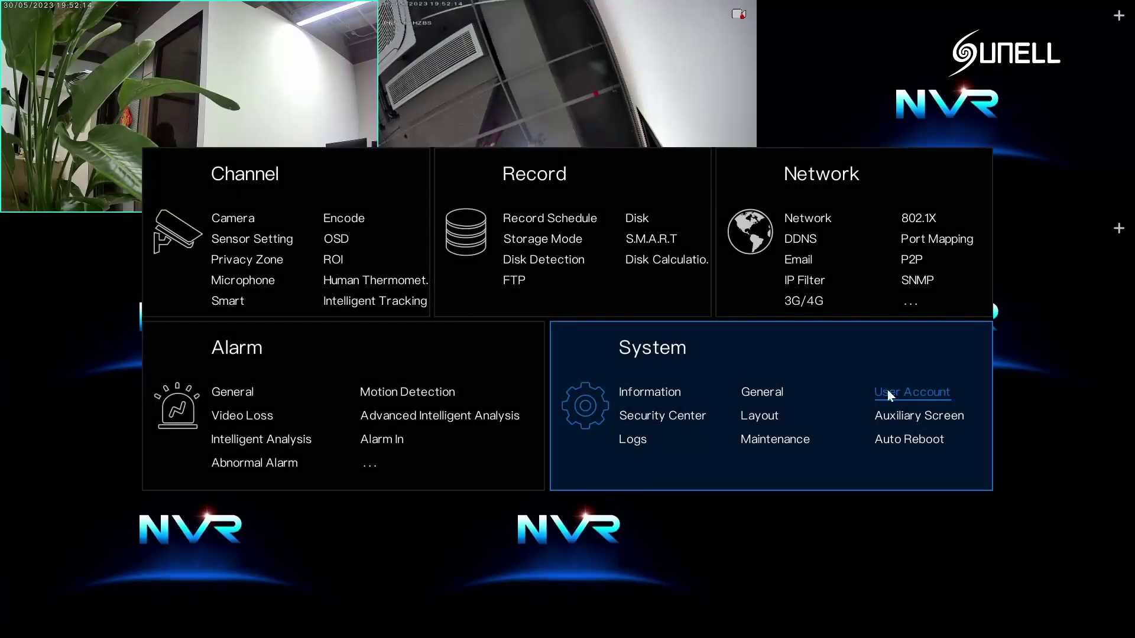
In User Account, add a new user and enter the username
click(887, 389)
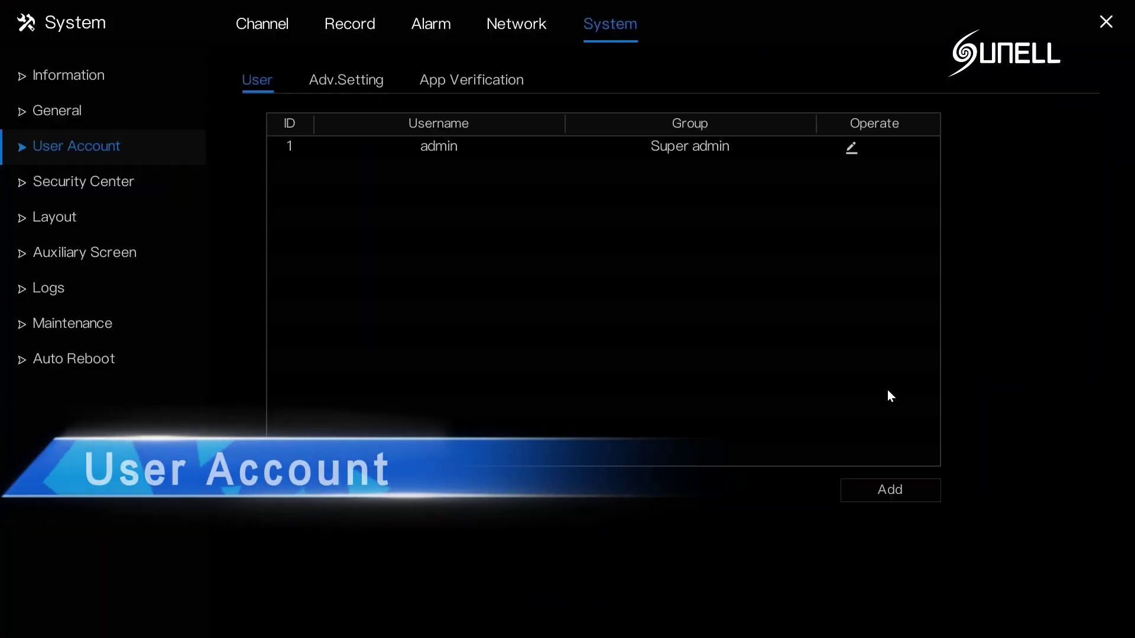
click(905, 491)
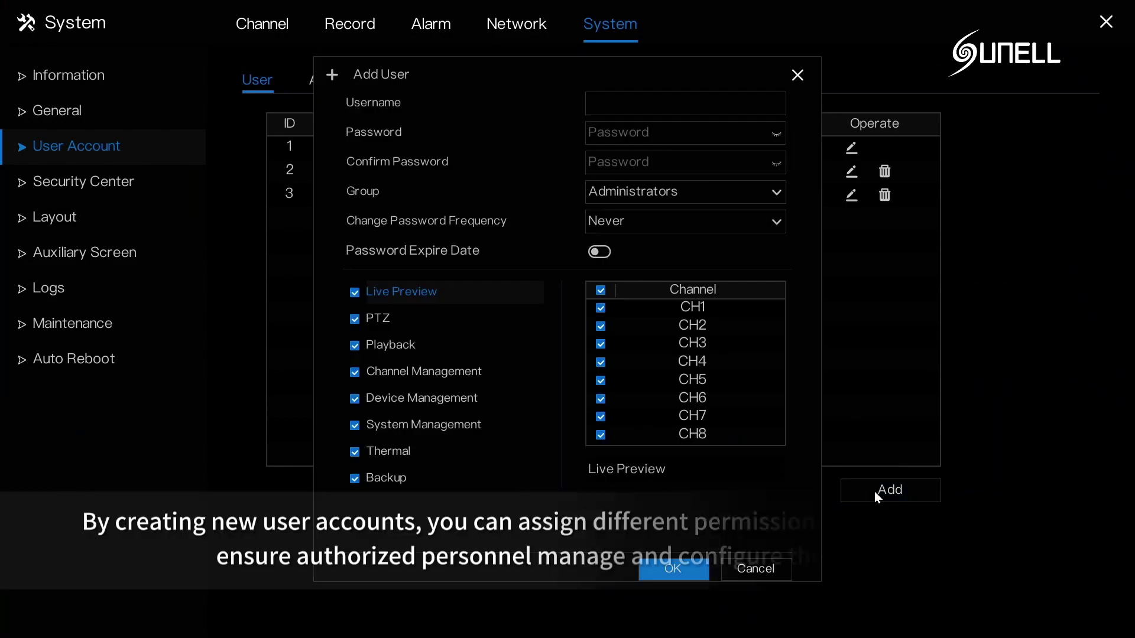
click(625, 106)
click(787, 152)
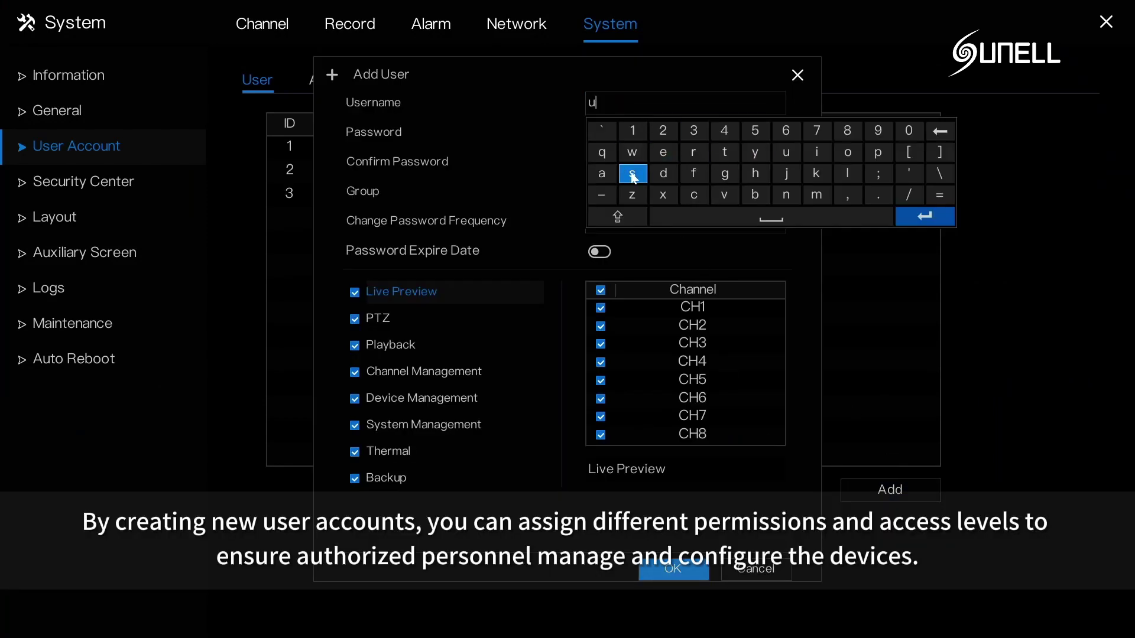
click(663, 153)
click(694, 153)
click(632, 130)
click(566, 144)
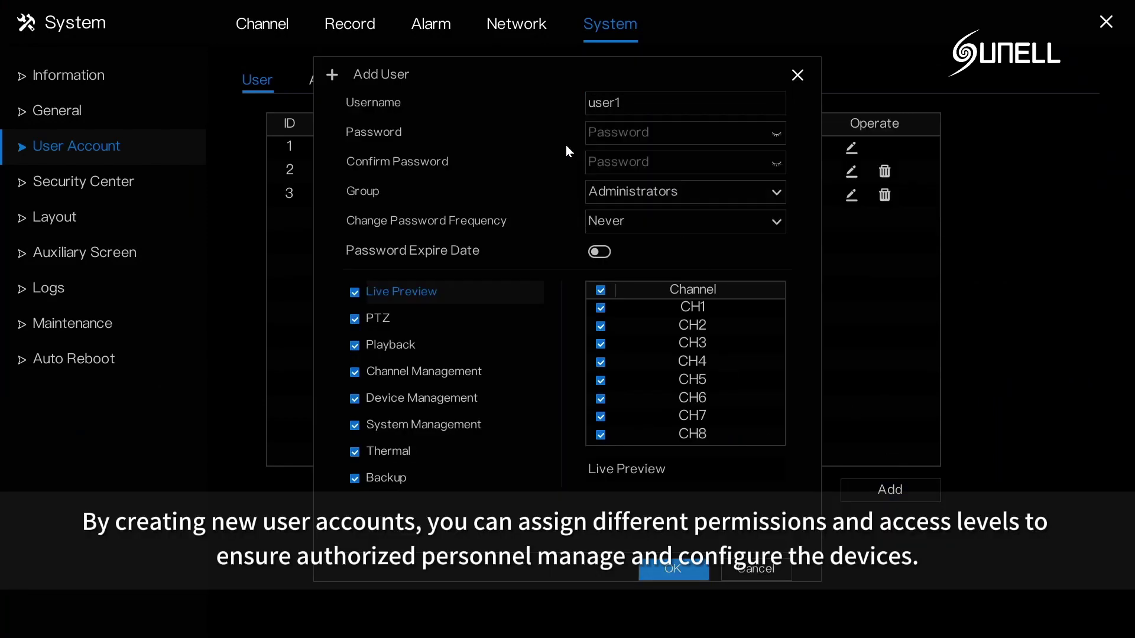
Enter the account password and re-enter it to confirm
click(597, 133)
click(606, 187)
click(606, 187)
click(607, 186)
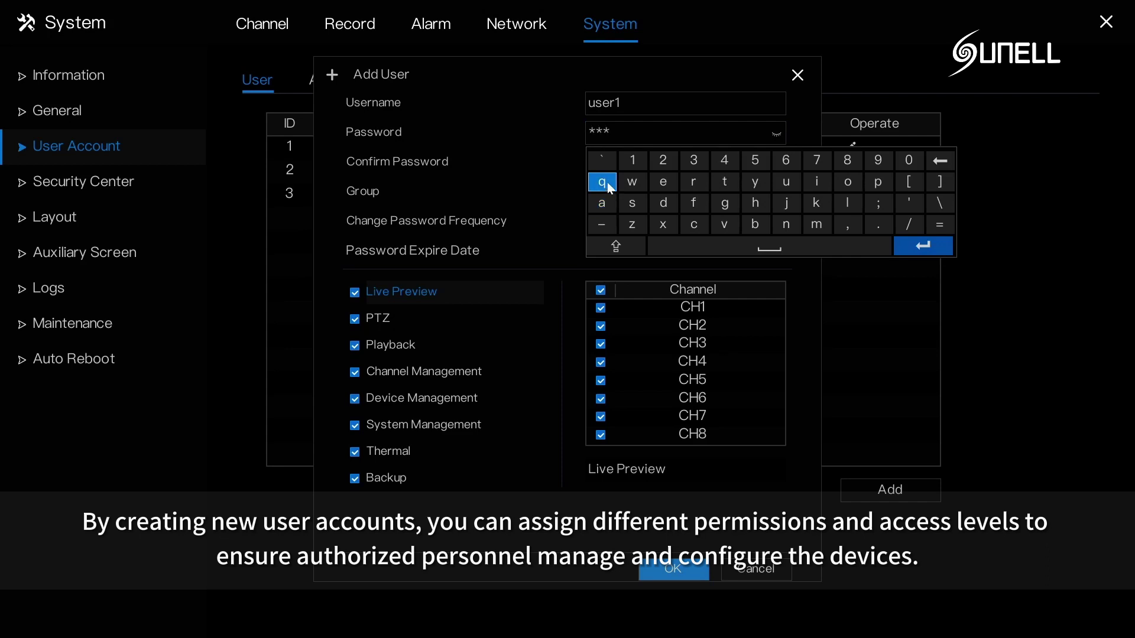
click(633, 160)
click(632, 161)
click(632, 161)
click(602, 165)
click(601, 211)
click(602, 212)
click(602, 212)
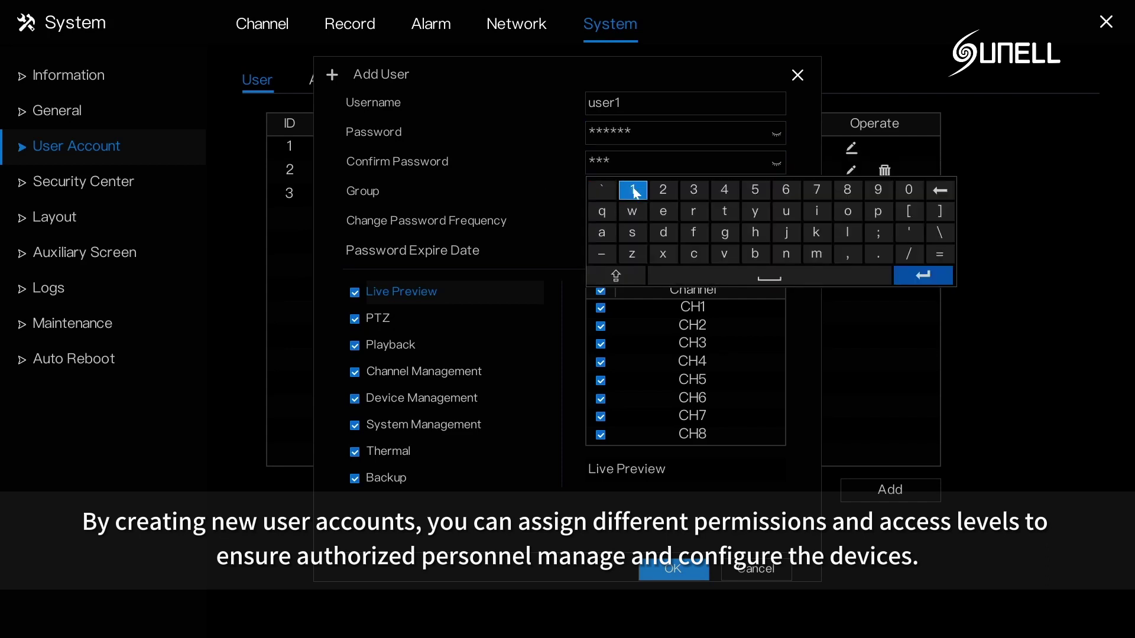
click(633, 191)
click(633, 190)
click(632, 190)
click(522, 185)
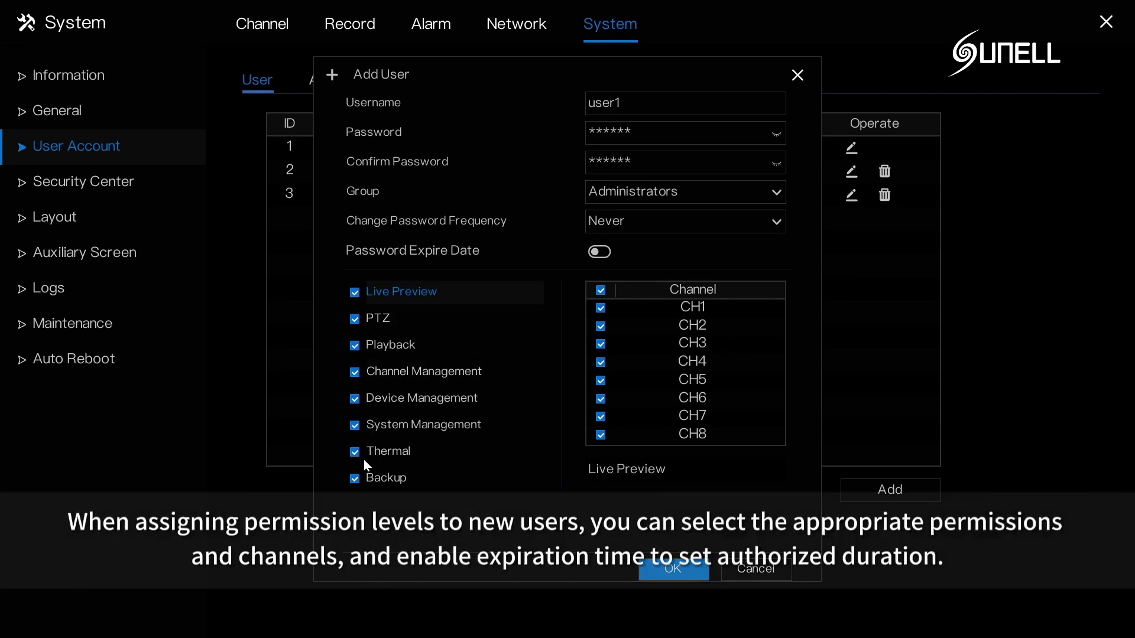
Remove Backup and Device Management permissions and set password change frequency to 1 Year
click(354, 480)
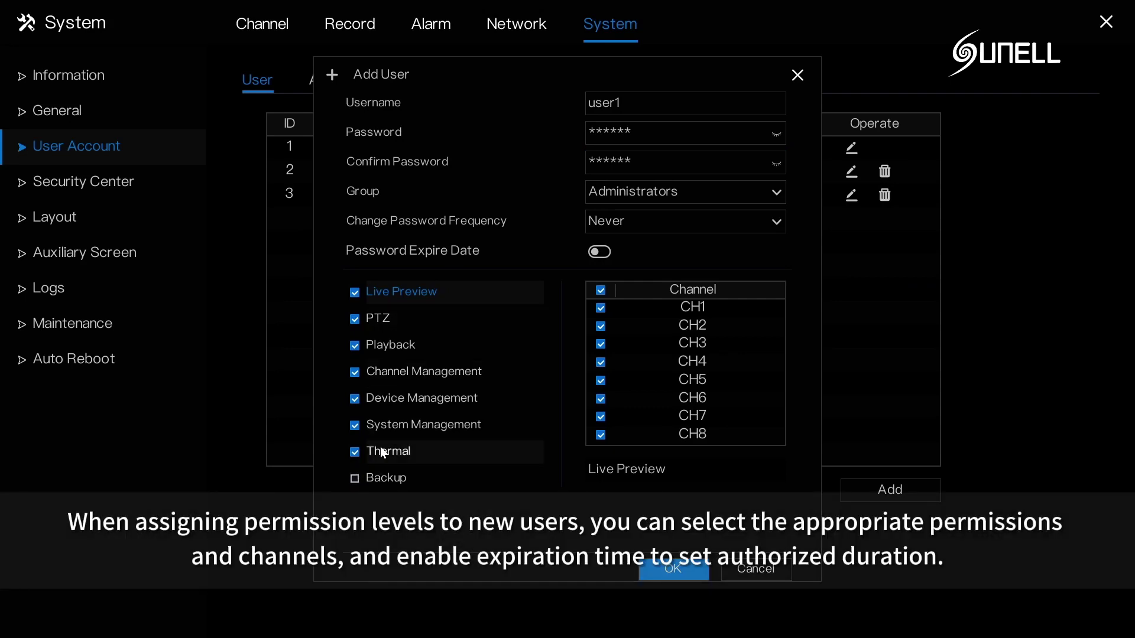
click(355, 400)
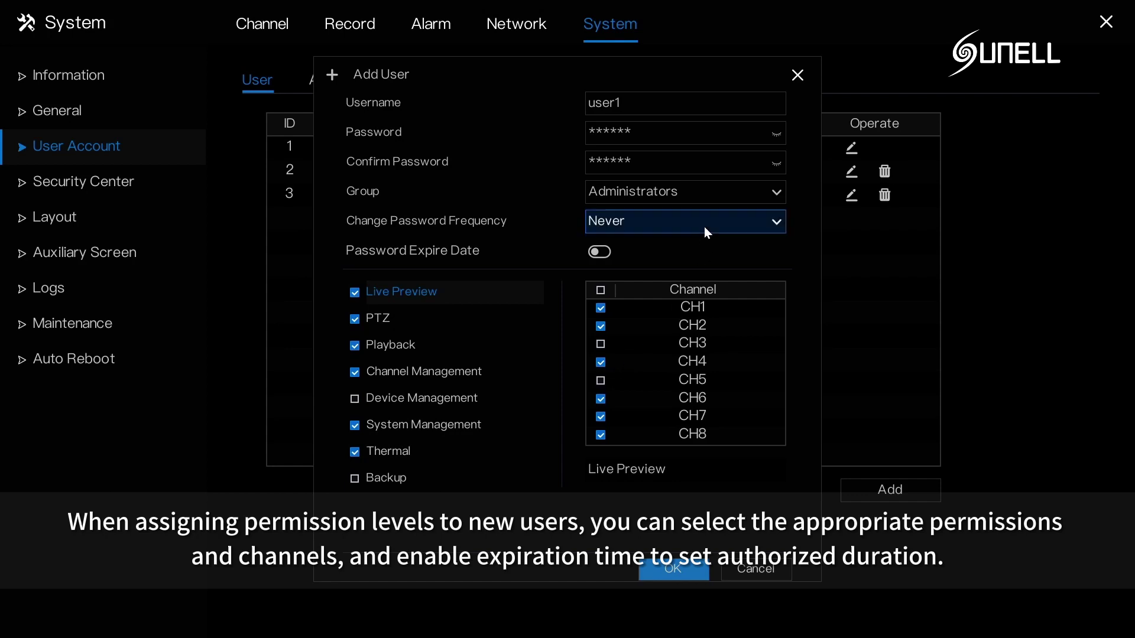
click(776, 222)
click(781, 372)
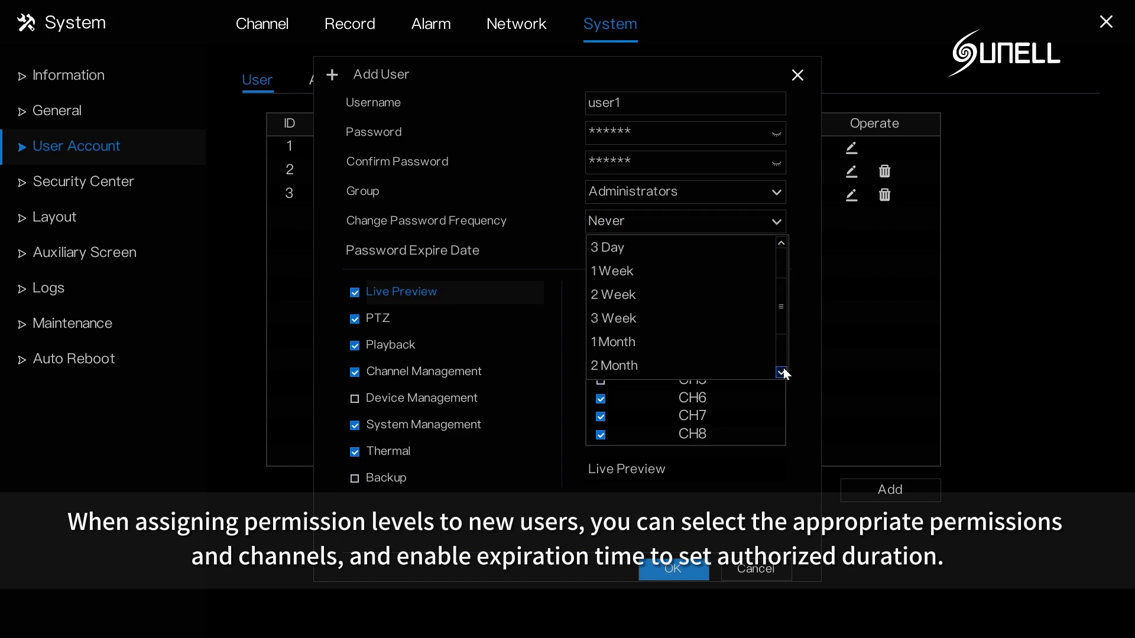
click(781, 373)
click(781, 372)
click(743, 360)
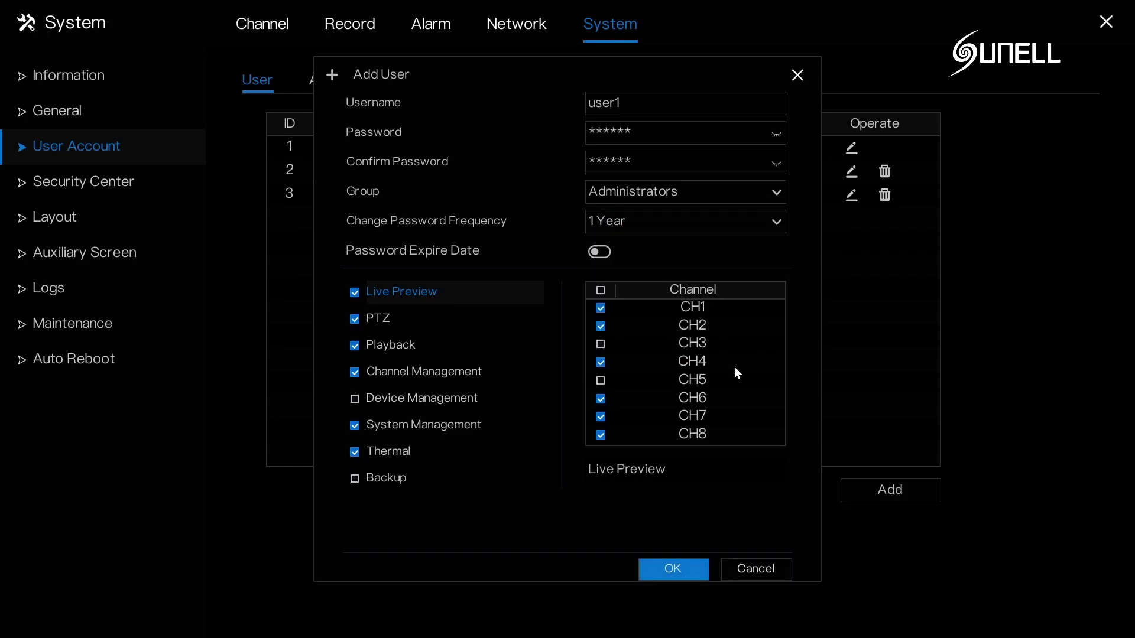
Save the new user account, then apply the advanced account settings
click(686, 574)
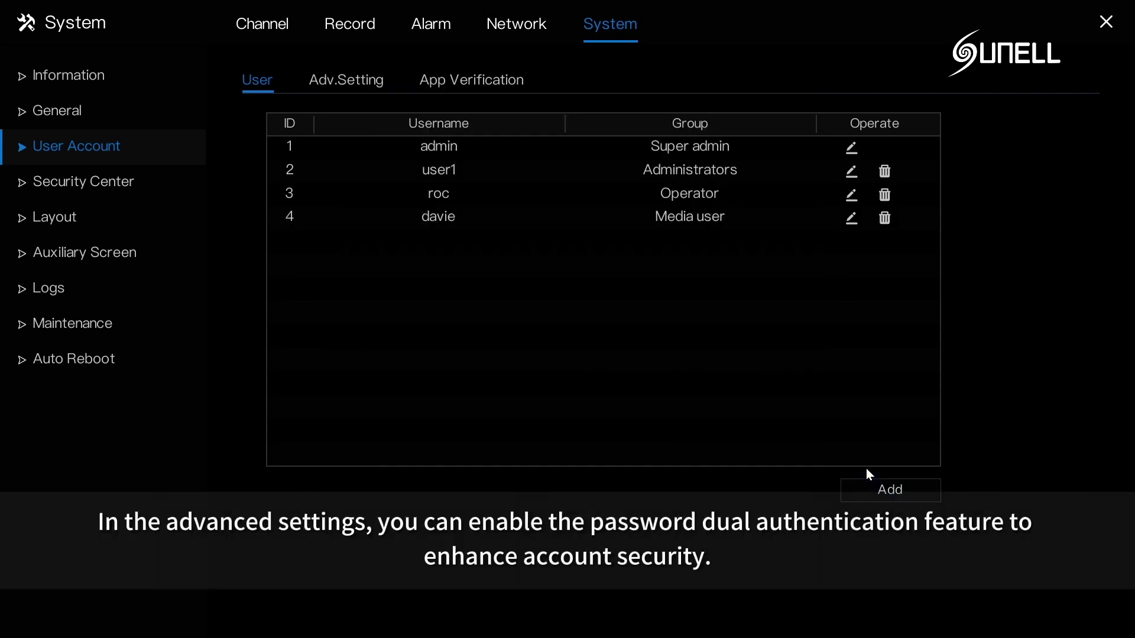
click(336, 88)
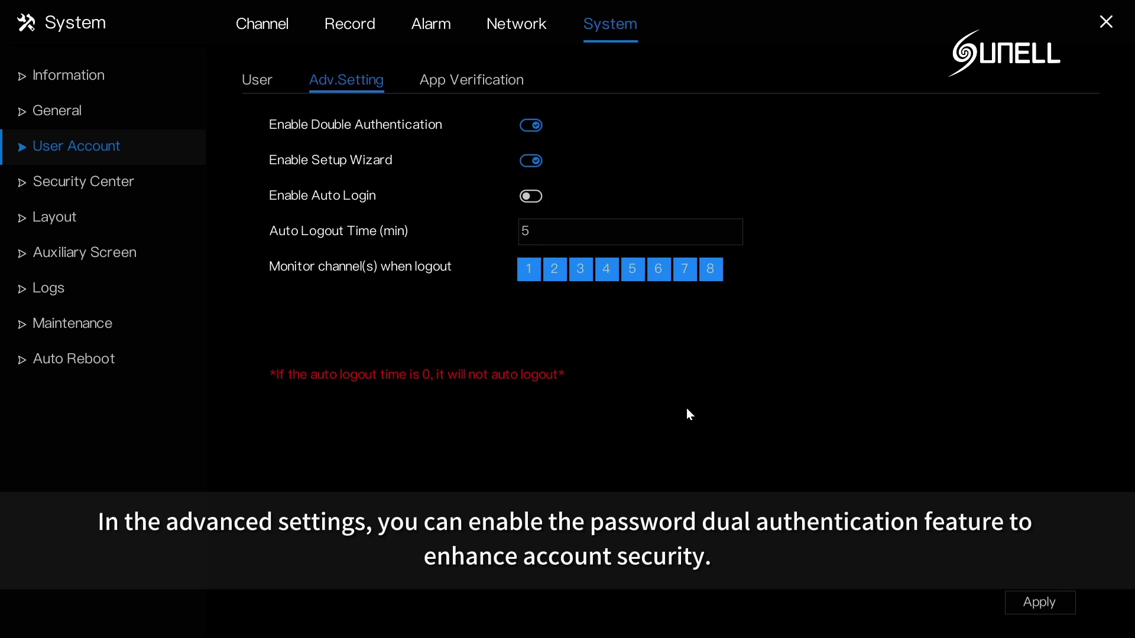
click(1029, 600)
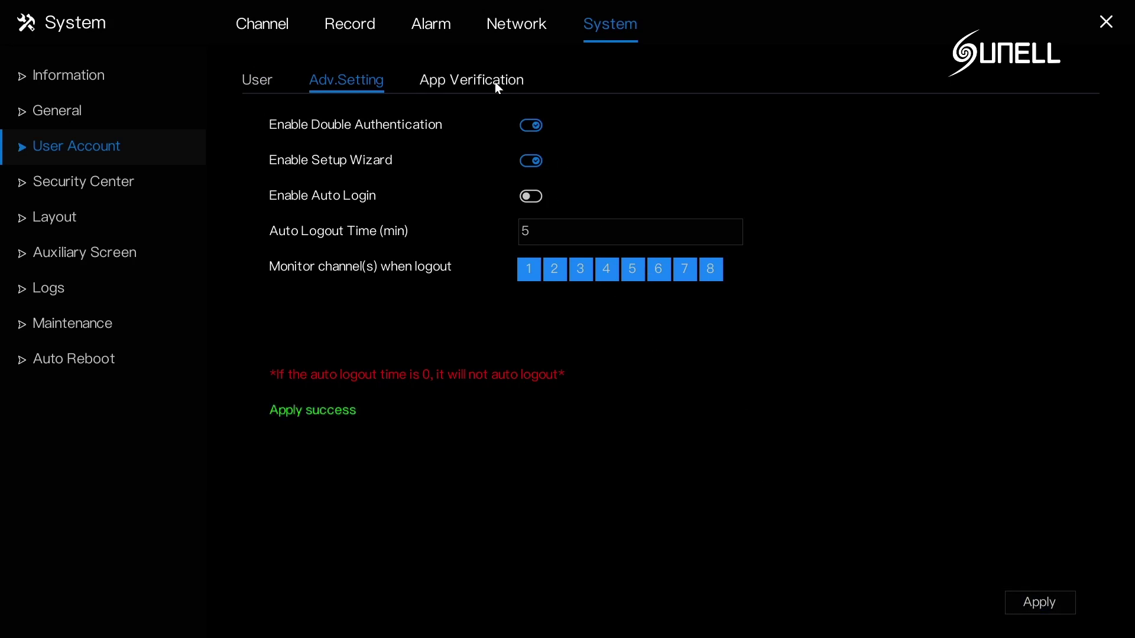
Enable the App Verification white list and start a new whitelist entry
click(496, 83)
click(532, 126)
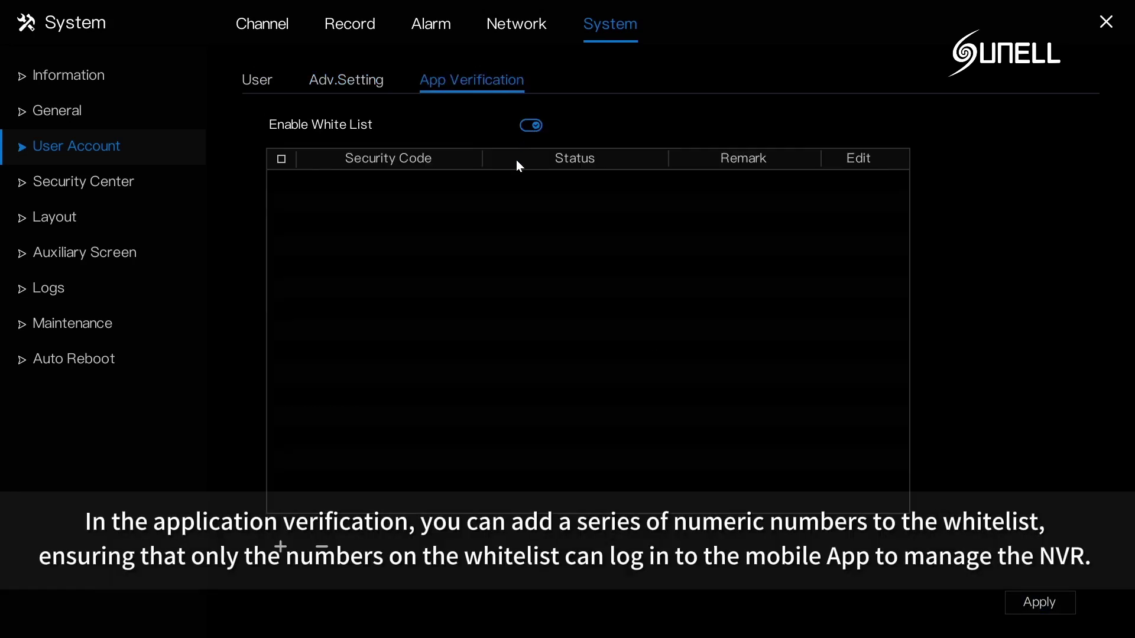
click(282, 548)
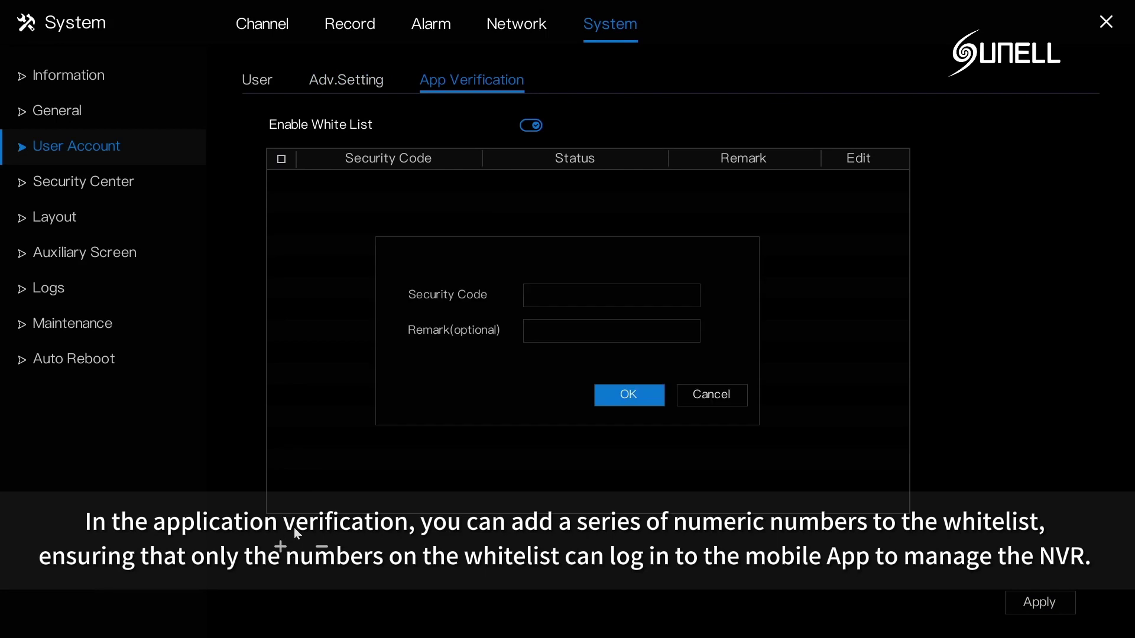
Enter the numeric security code for the new whitelist entry
click(542, 300)
click(550, 395)
click(591, 389)
click(637, 388)
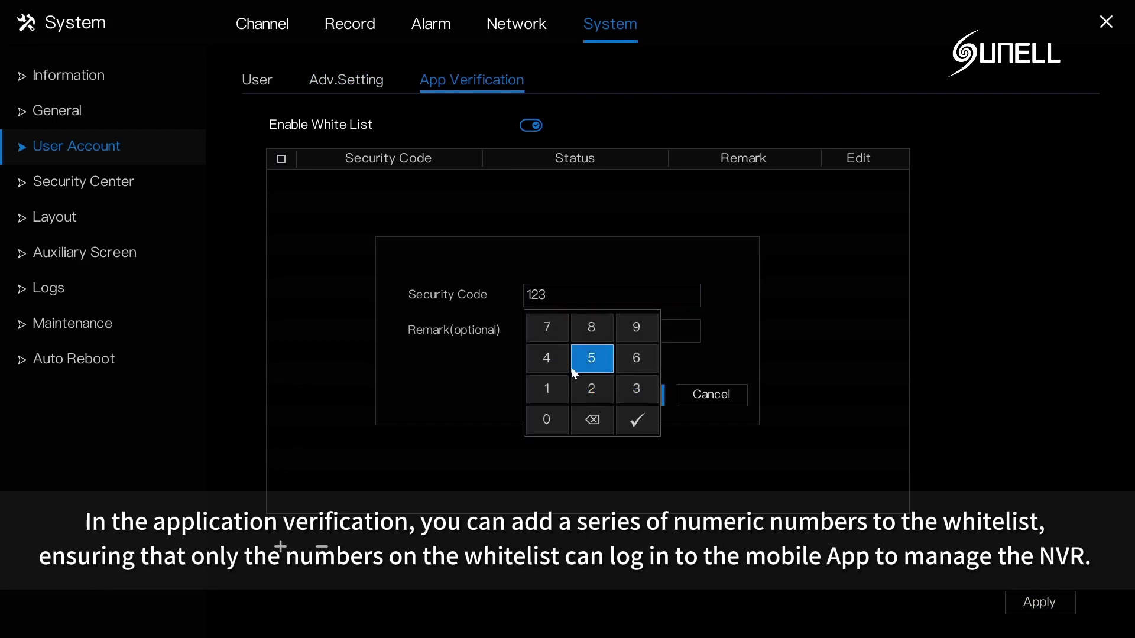
click(547, 357)
click(591, 357)
click(619, 359)
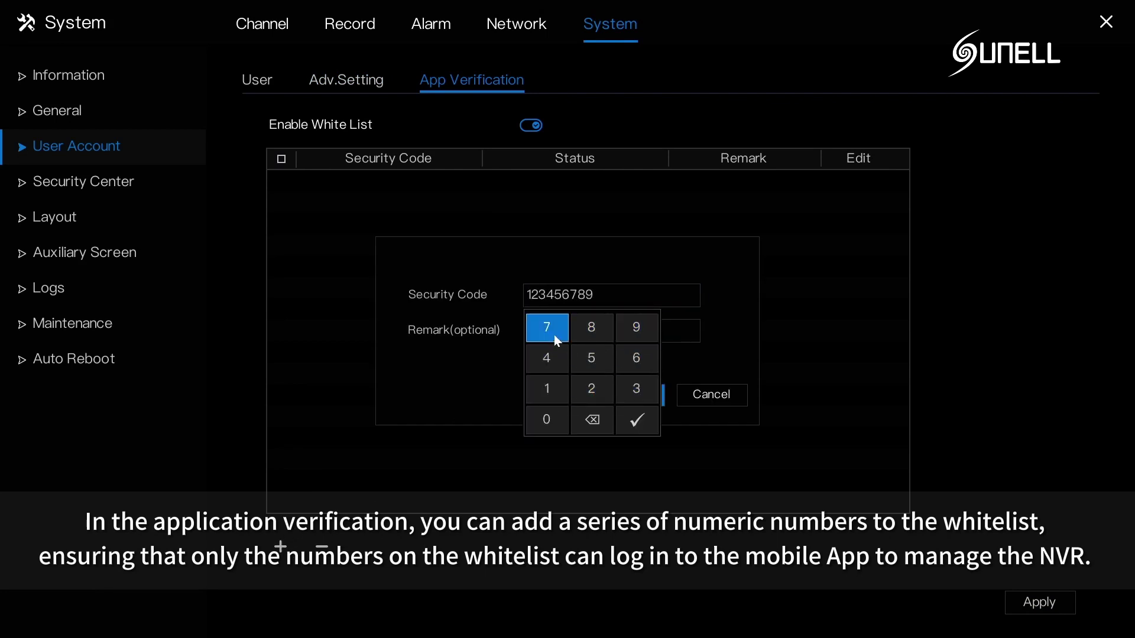
click(636, 419)
Enter the remark aaa111 for the whitelist entry
click(572, 332)
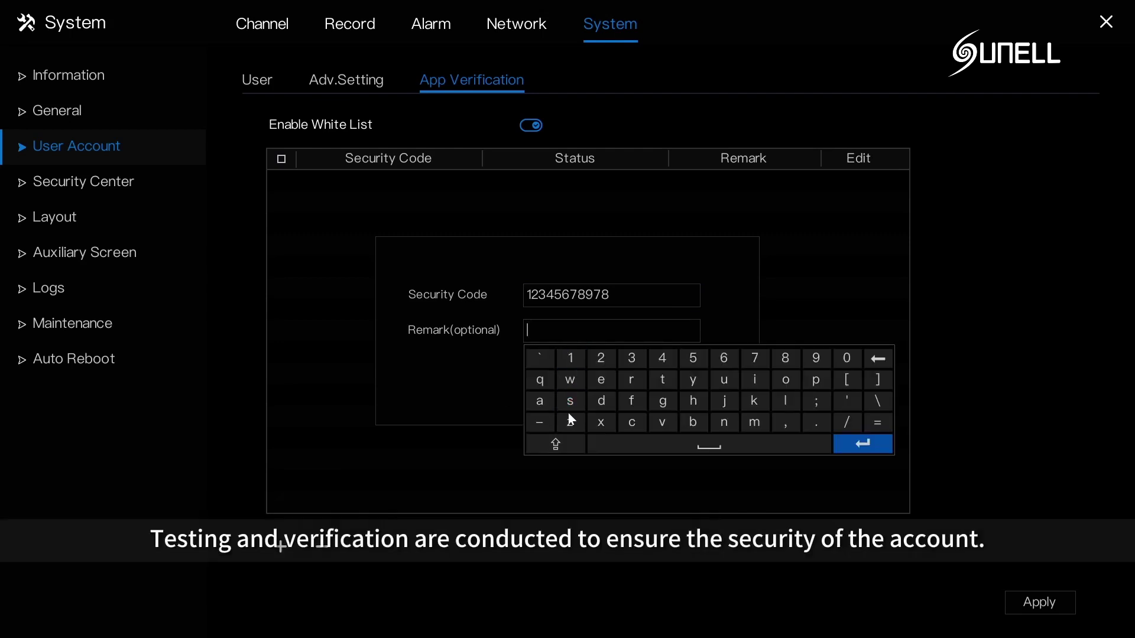
click(540, 401)
click(541, 402)
click(540, 401)
click(571, 358)
click(571, 358)
click(571, 358)
click(483, 378)
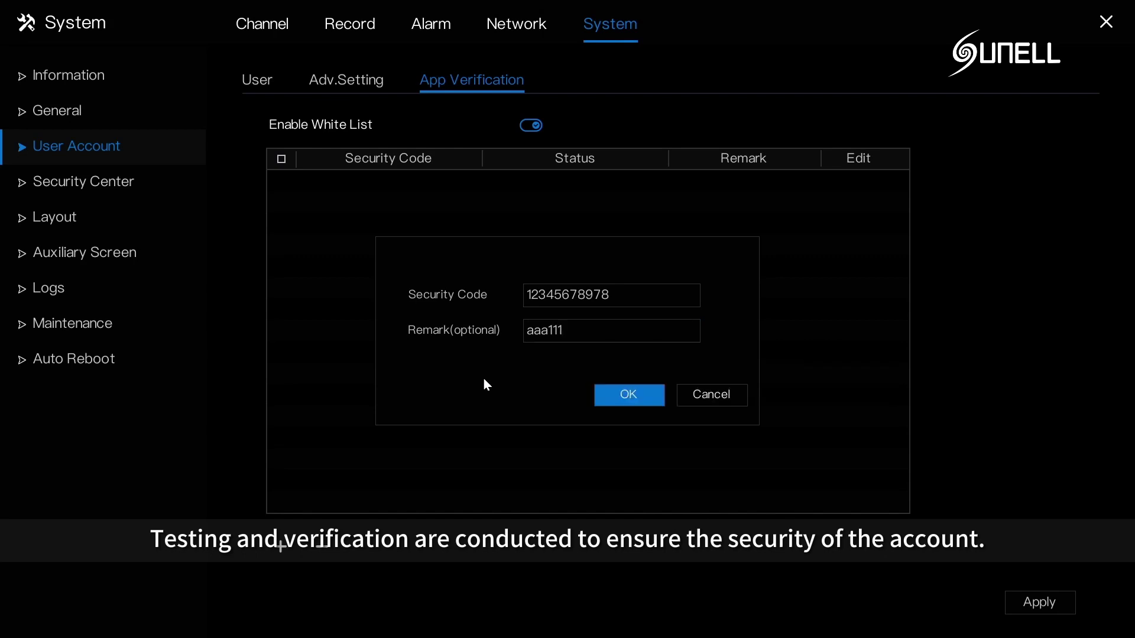